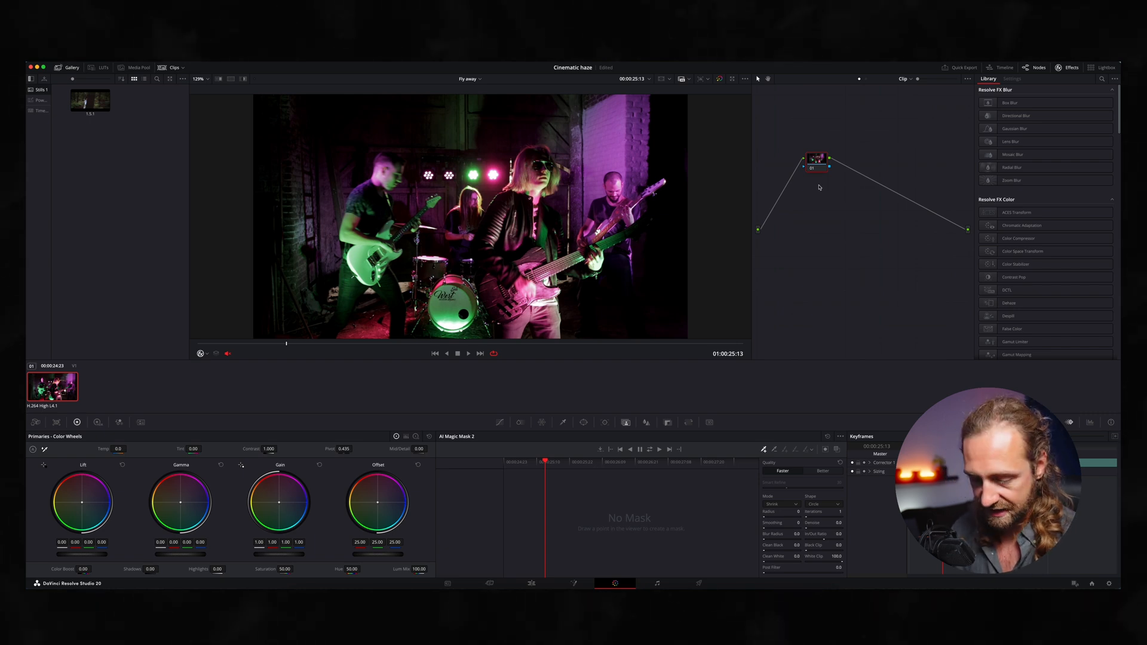
Search for the Cinematic Haze effect and apply it to the clip's node
key("shift+space")
type("cinem")
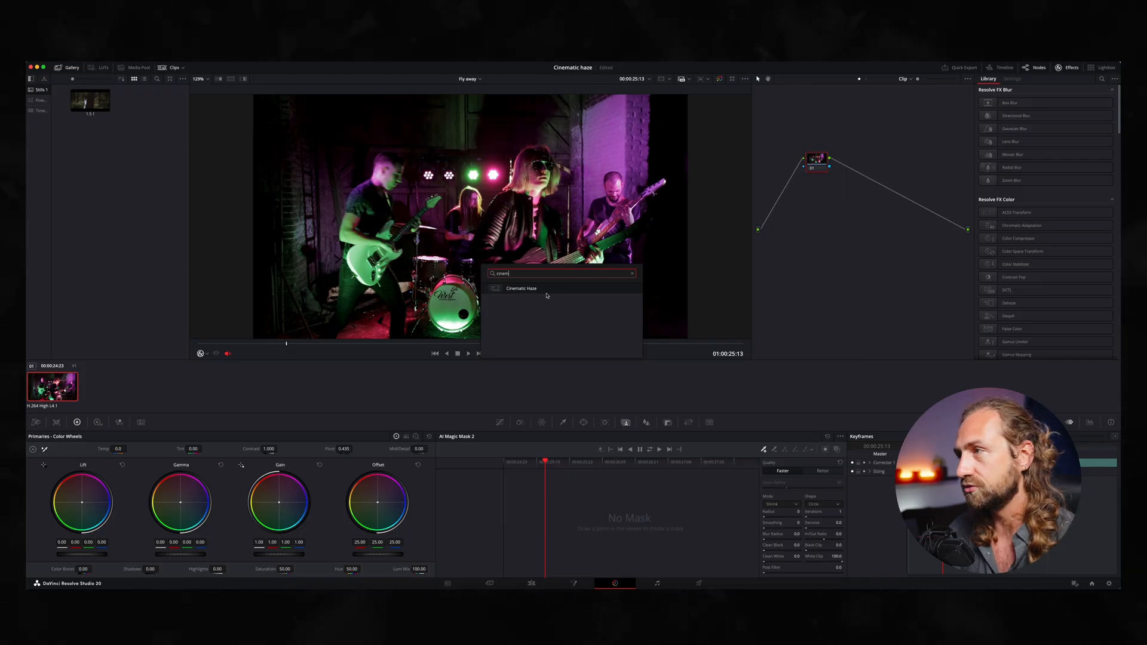
left_click(547, 295)
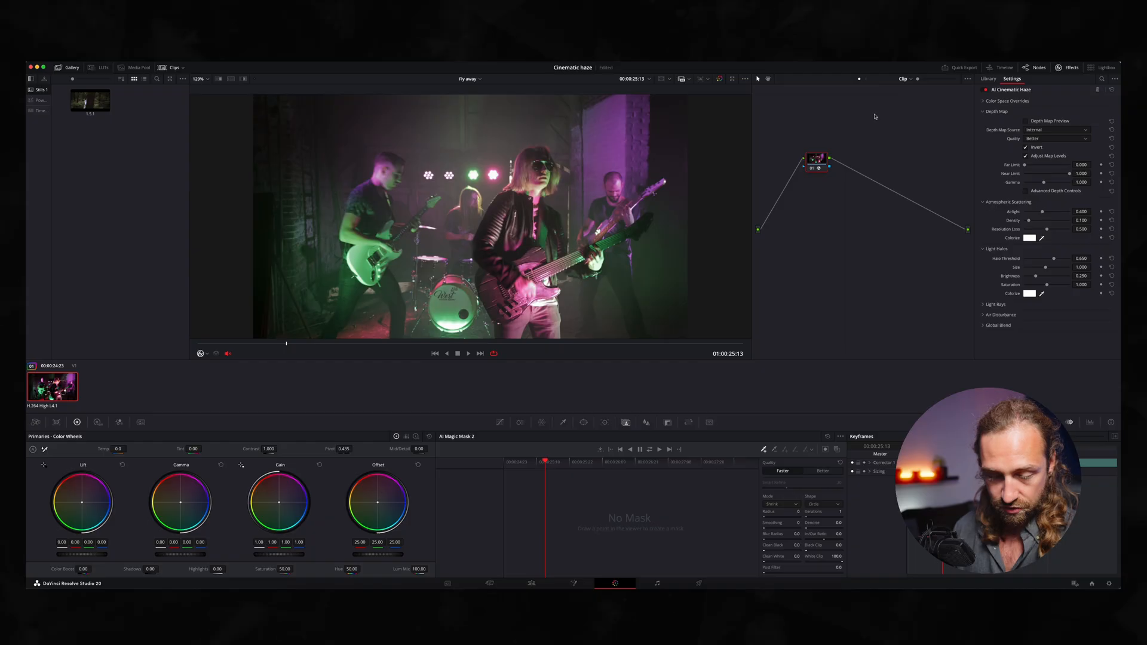
key("shift+space")
key("Escape")
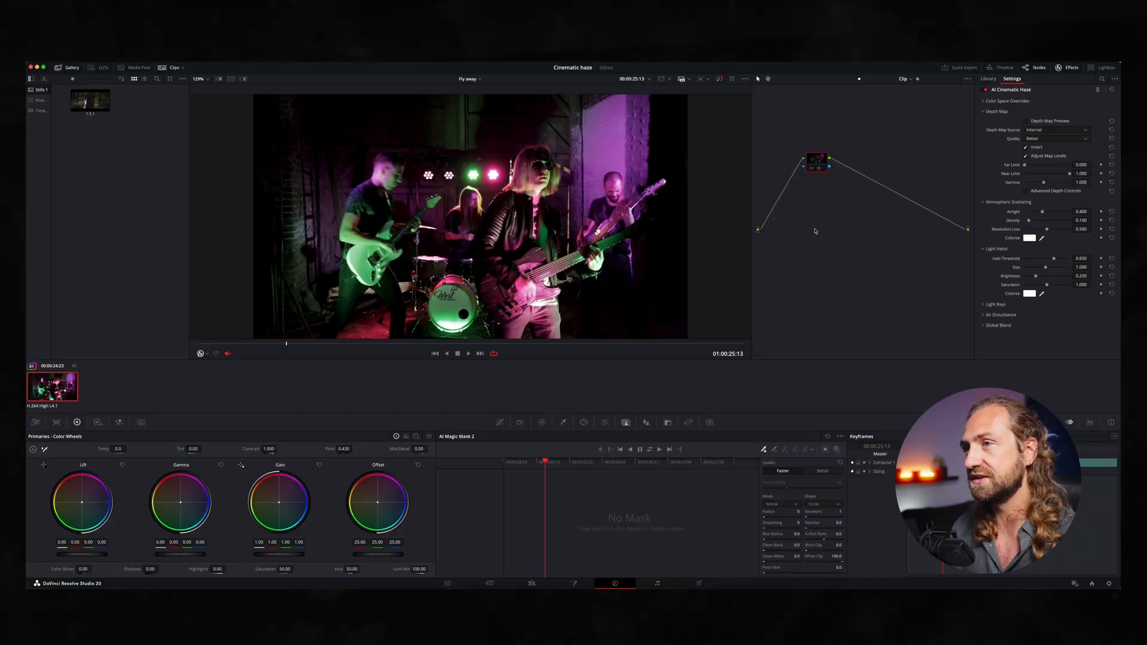
Compare the band shot with and without the haze, and check its depth map preview
key("super+d")
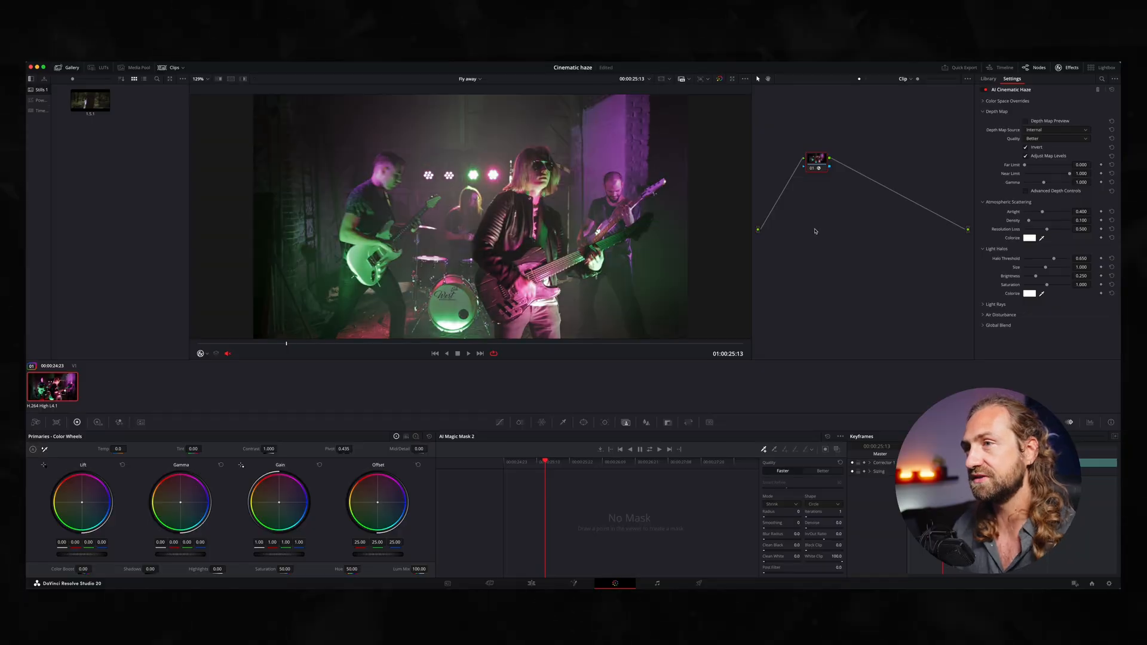
key("space")
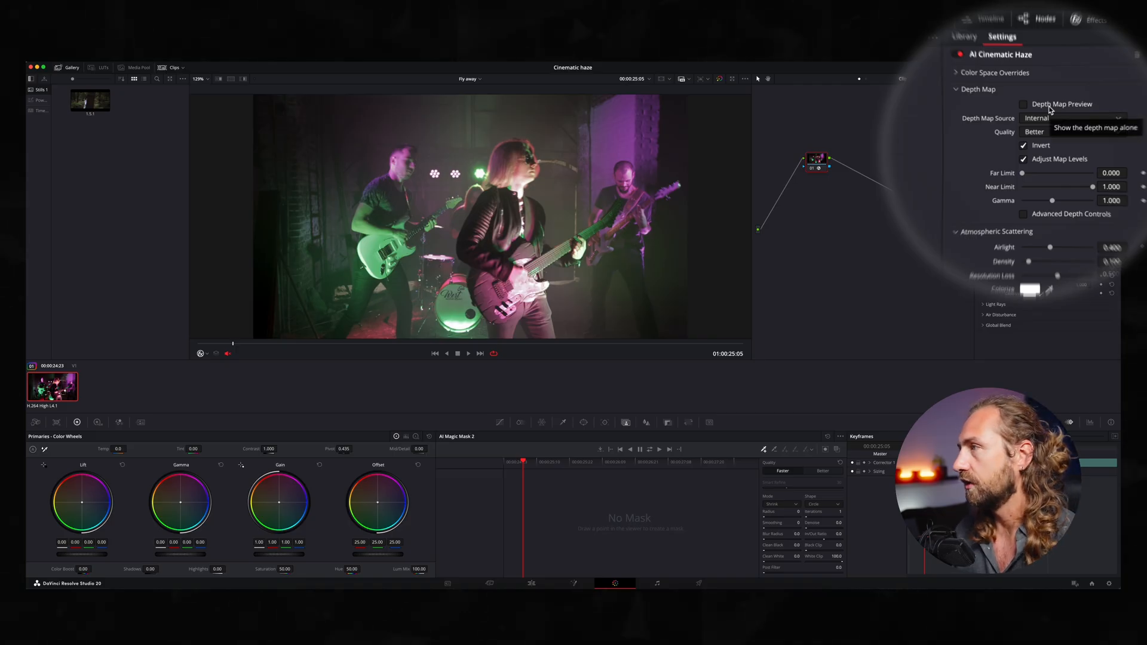
left_click(1026, 122)
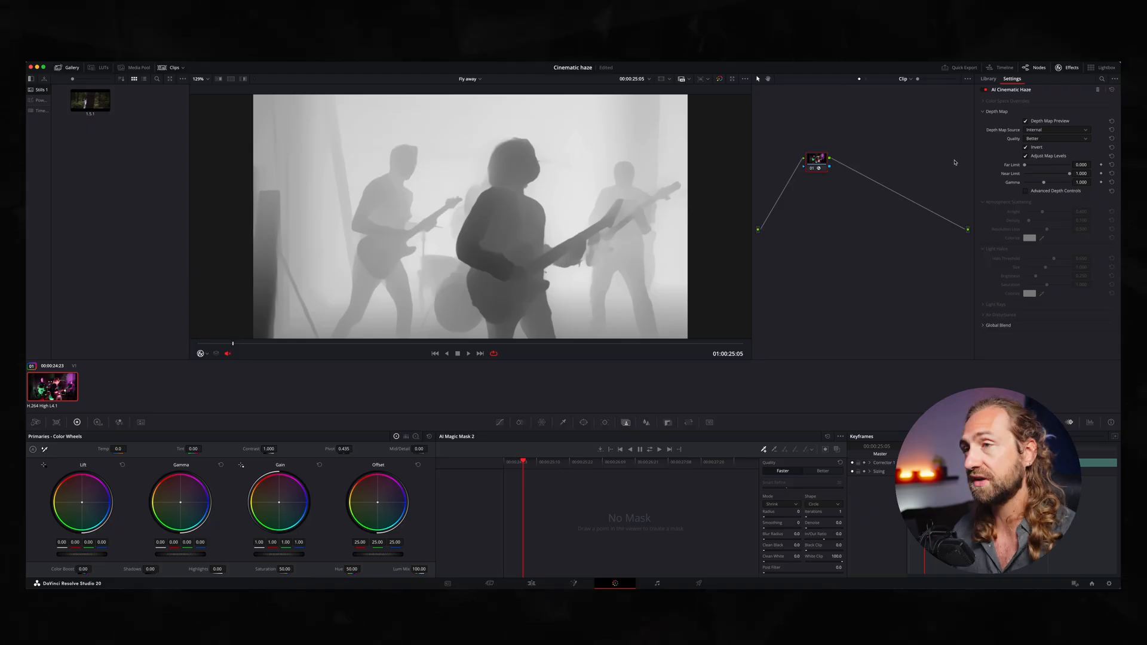
left_click(1026, 121)
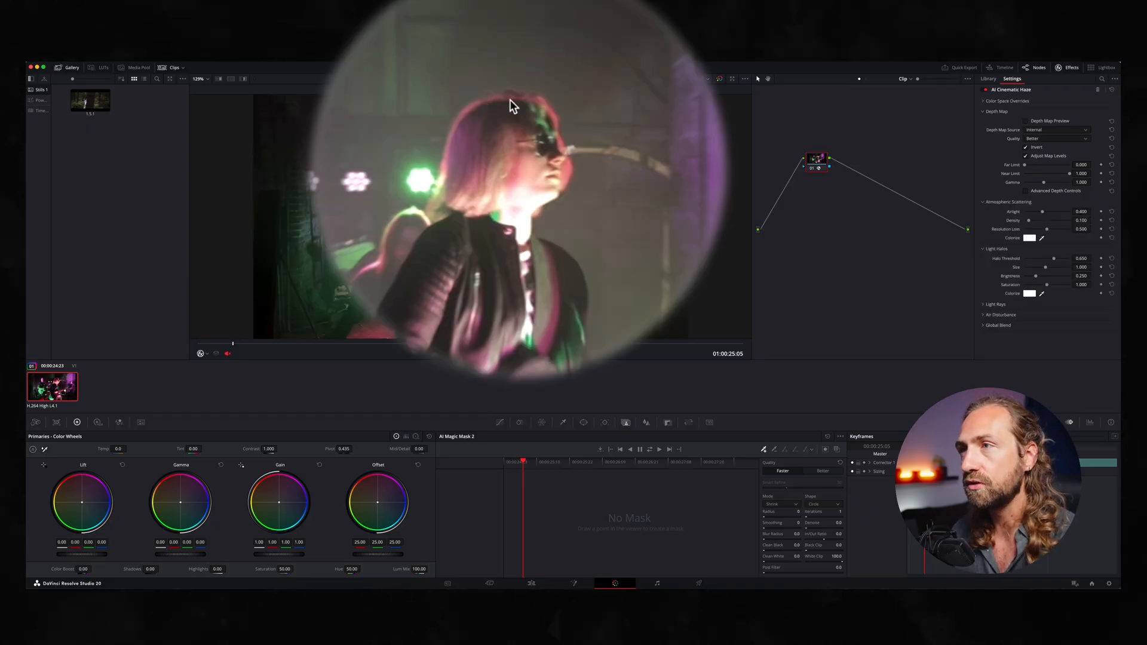
key("super+d")
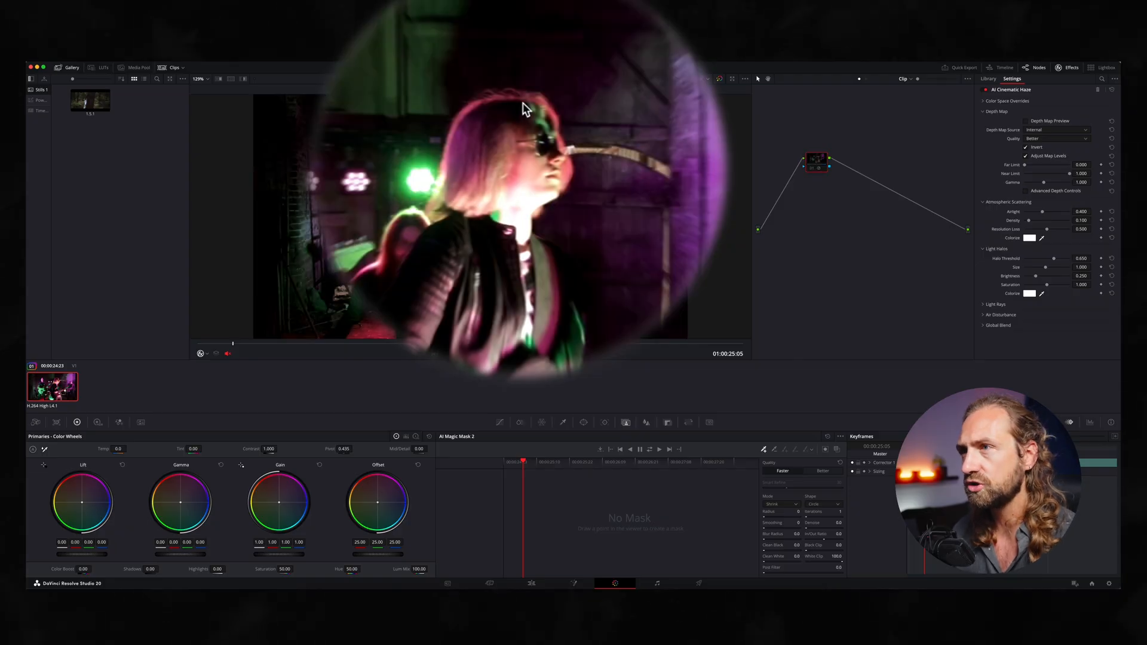
key("super+d")
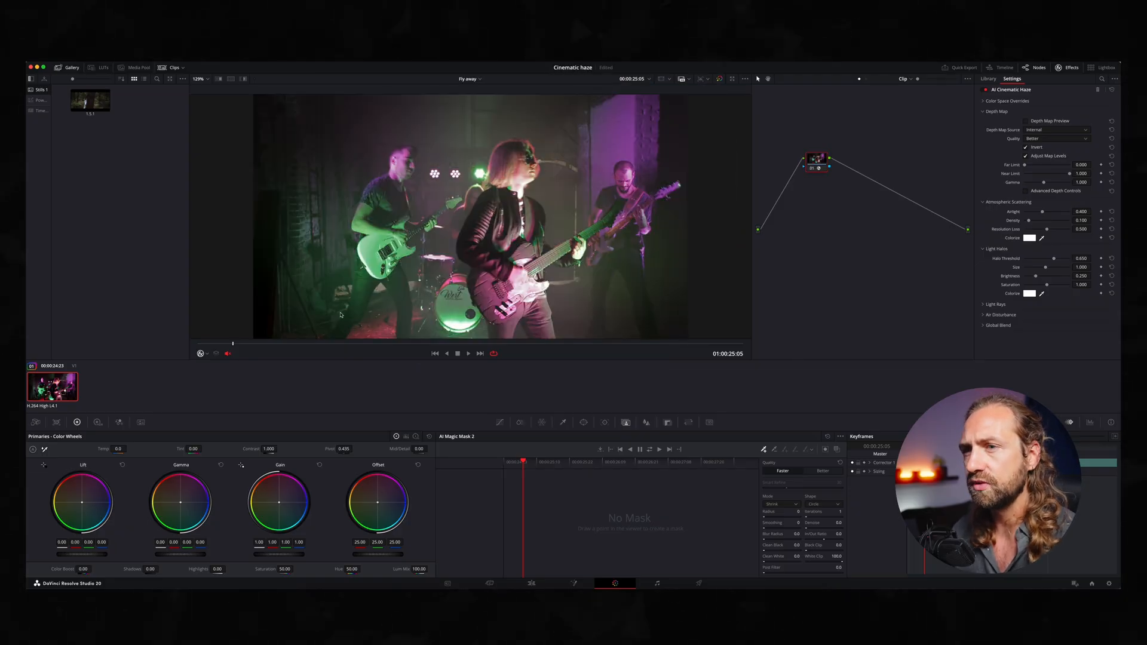
Show the depth map preview at the start of the clip and review the Quality and Depth Map Source options
left_click_drag(248, 344, 314, 343)
left_click(1031, 121)
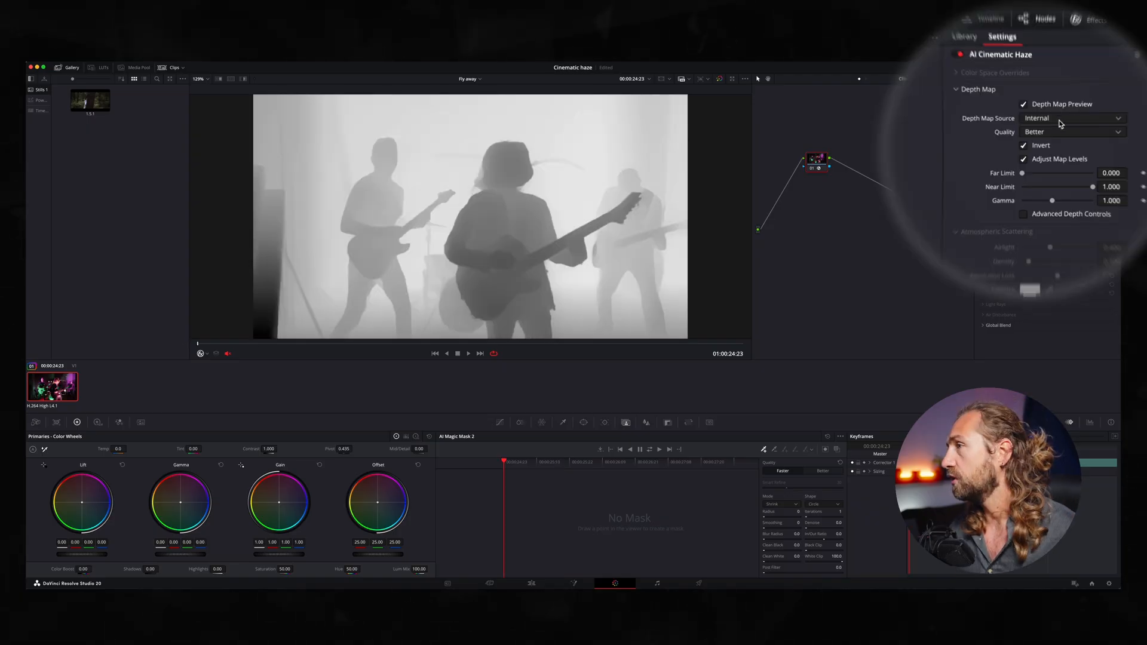
left_click(1038, 140)
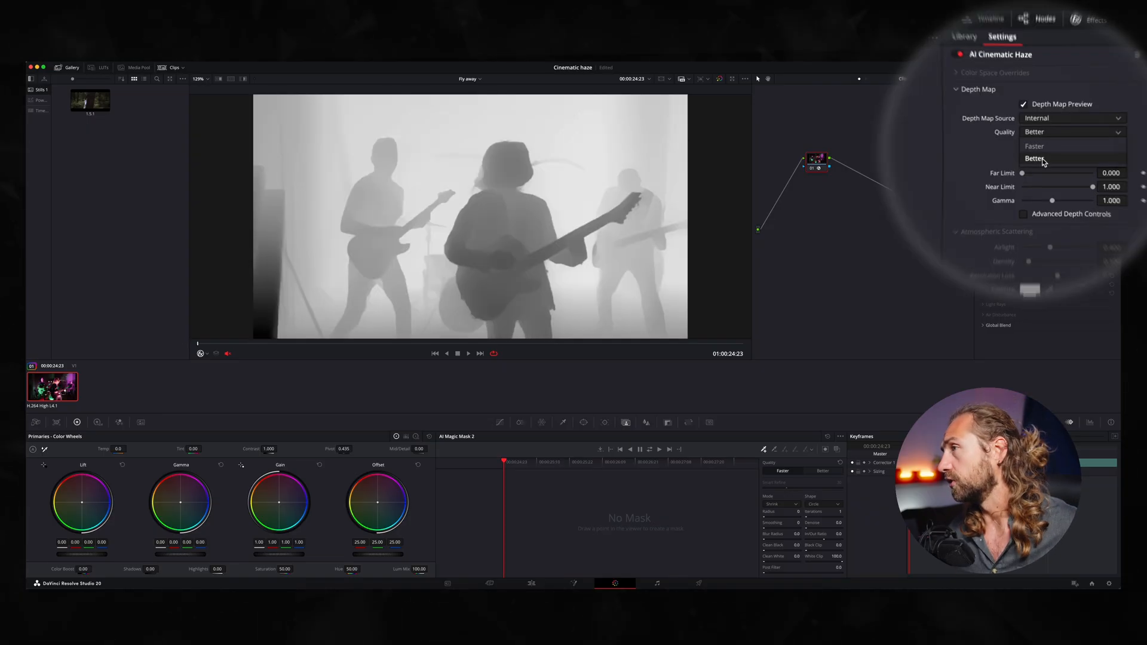
left_click(981, 147)
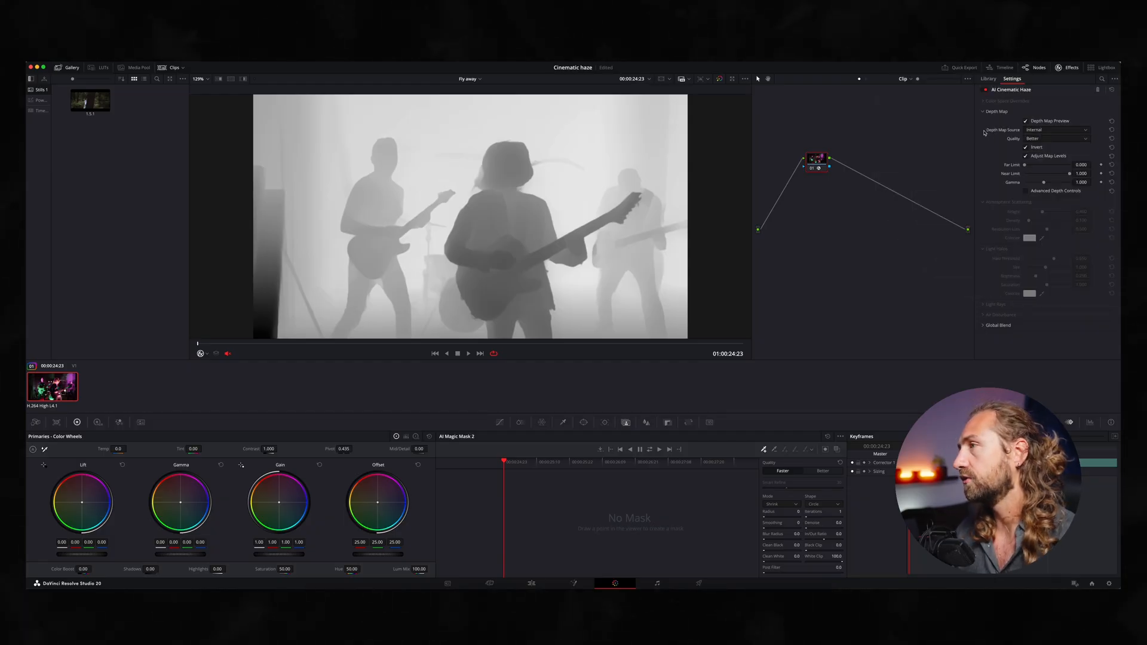
left_click(1038, 132)
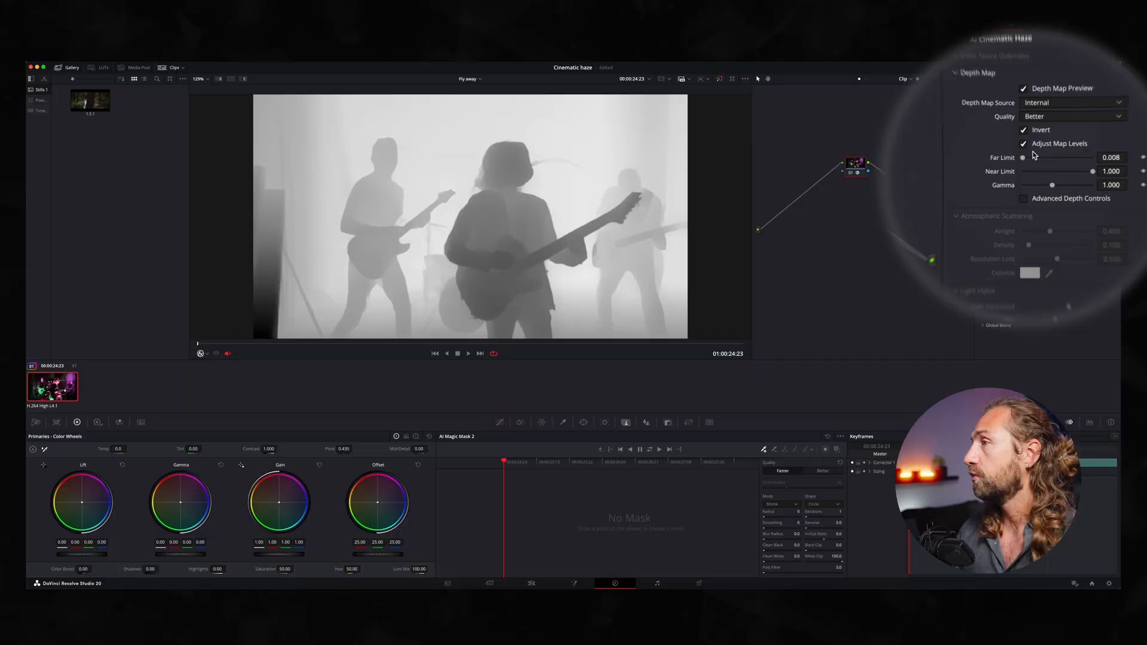
Test the depth map's Far Limit at about 0.496, Near Limit at about 0.442 and Gamma, restoring each default before hiding the preview
left_click_drag(1023, 158, 1058, 160)
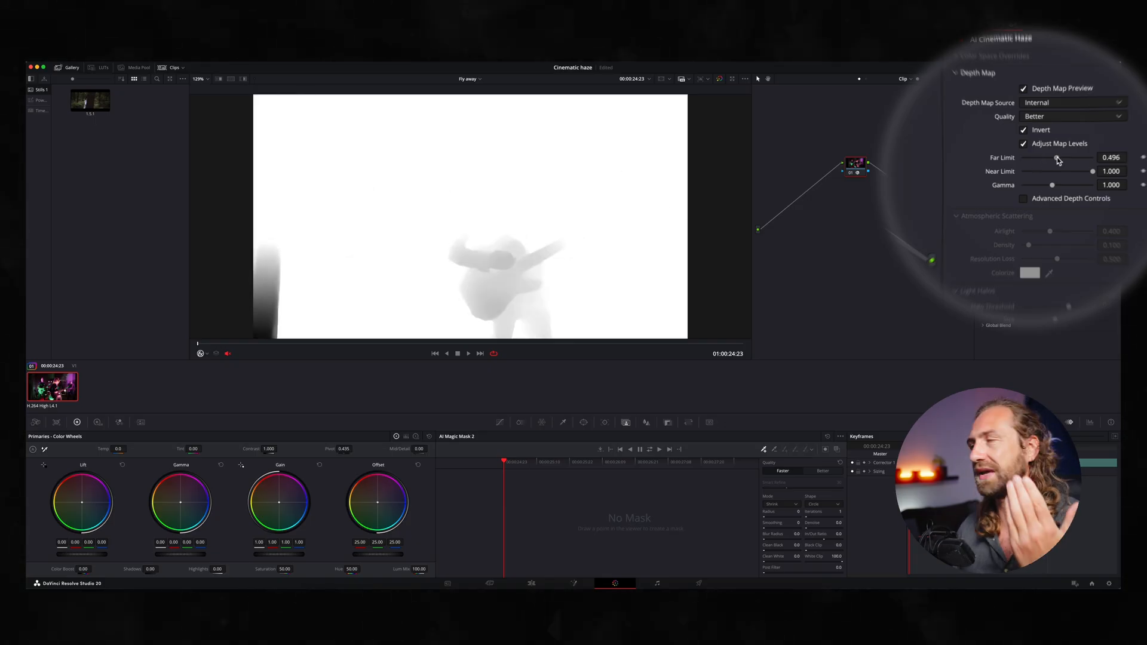
double_click(1058, 160)
left_click_drag(1088, 170, 1054, 172)
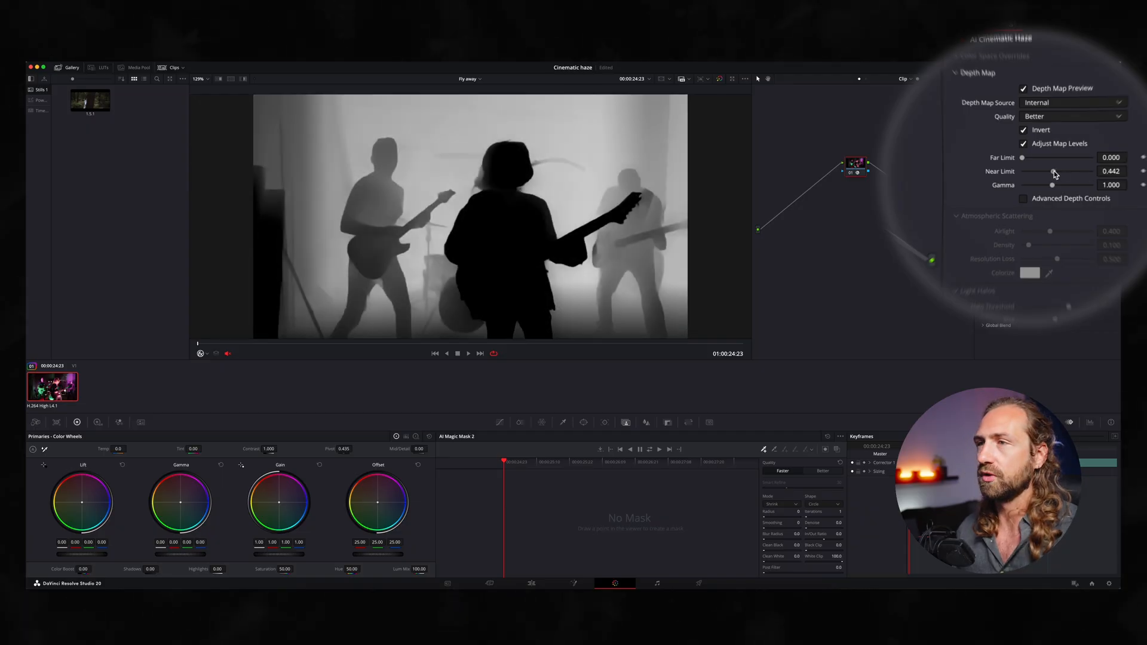
double_click(1054, 172)
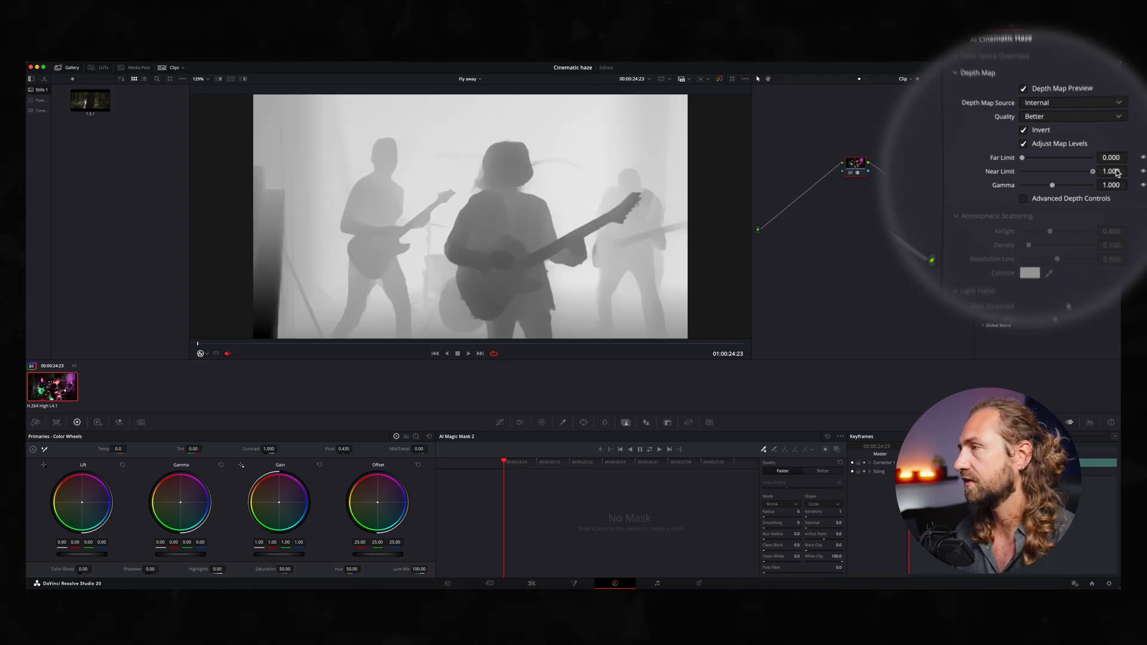
left_click_drag(1054, 187, 929, 186)
left_click(1023, 90)
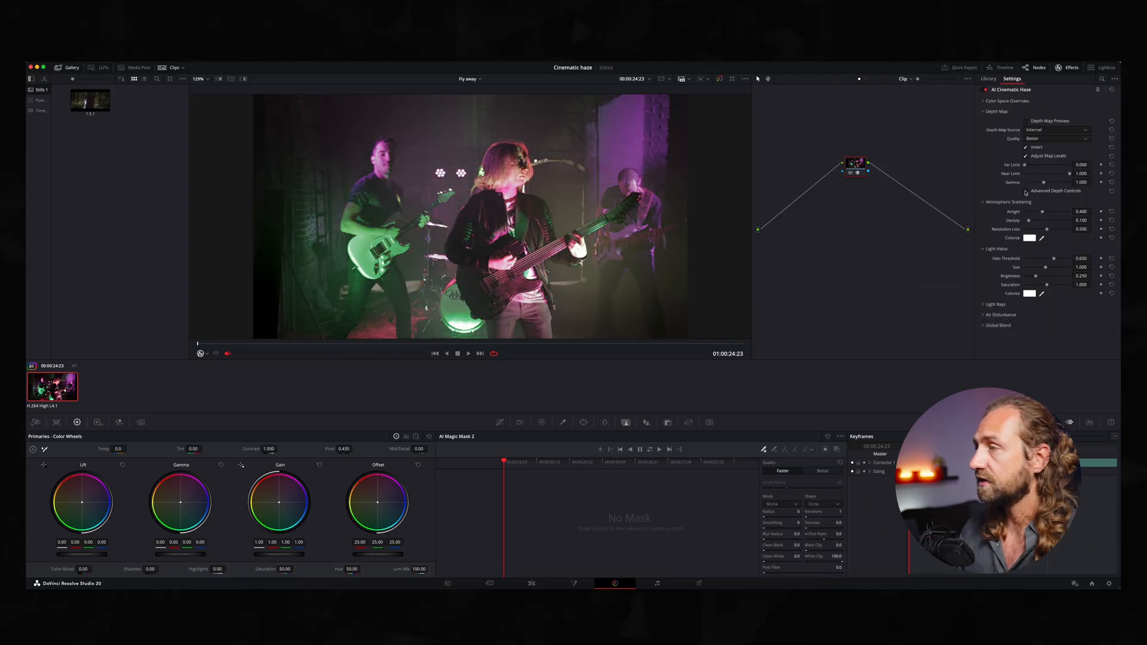
Enable Advanced Depth Controls with Isolation, and try reducing Target Depth to about 0.116
left_click(1026, 191)
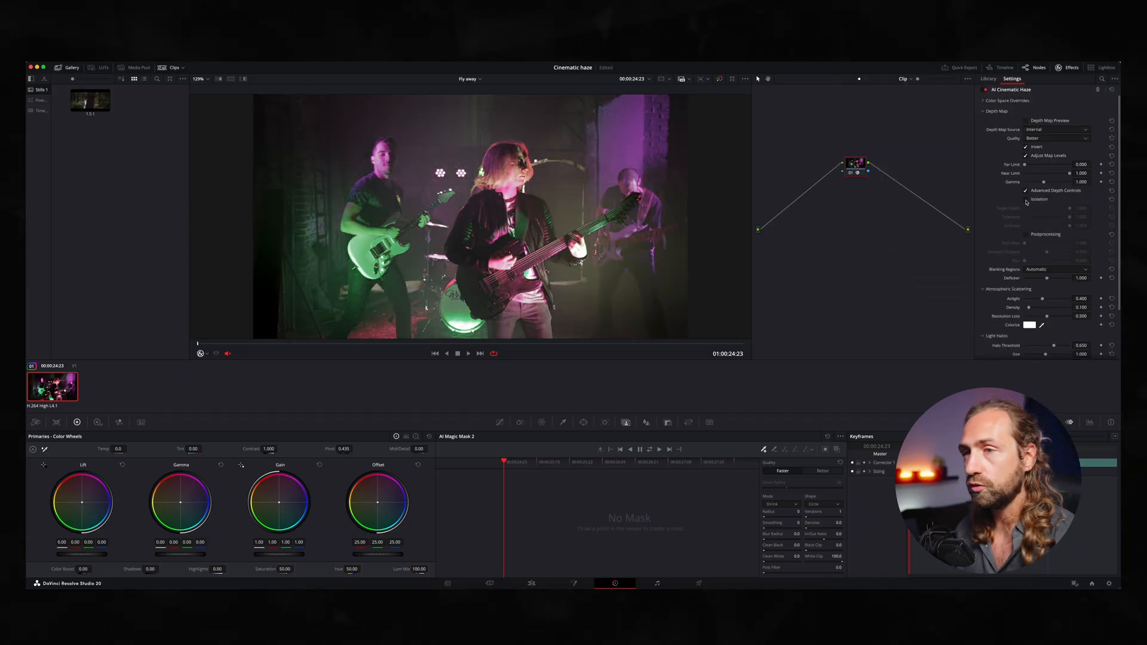
left_click(1027, 200)
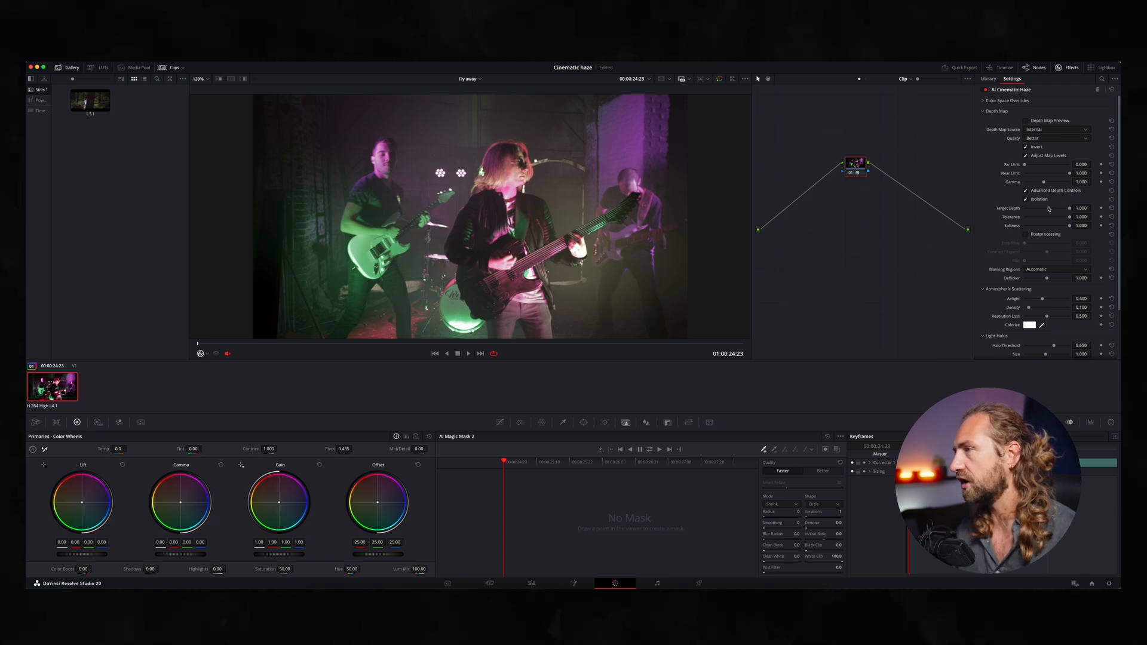
left_click_drag(1069, 209, 1032, 204)
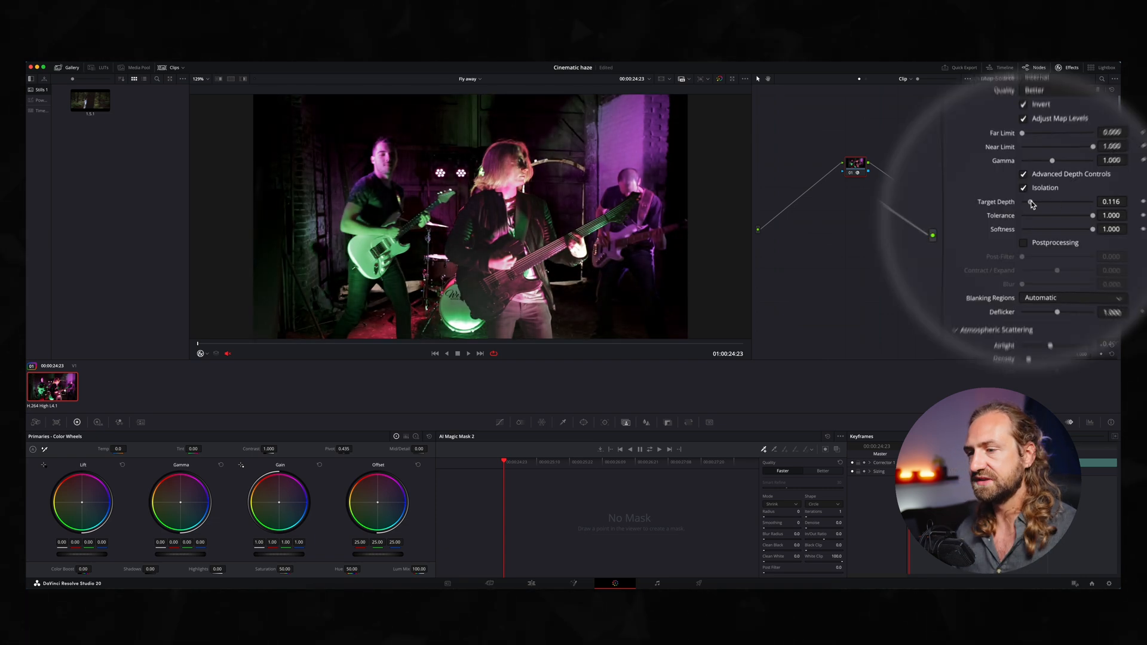
left_click_drag(1032, 205, 1040, 206)
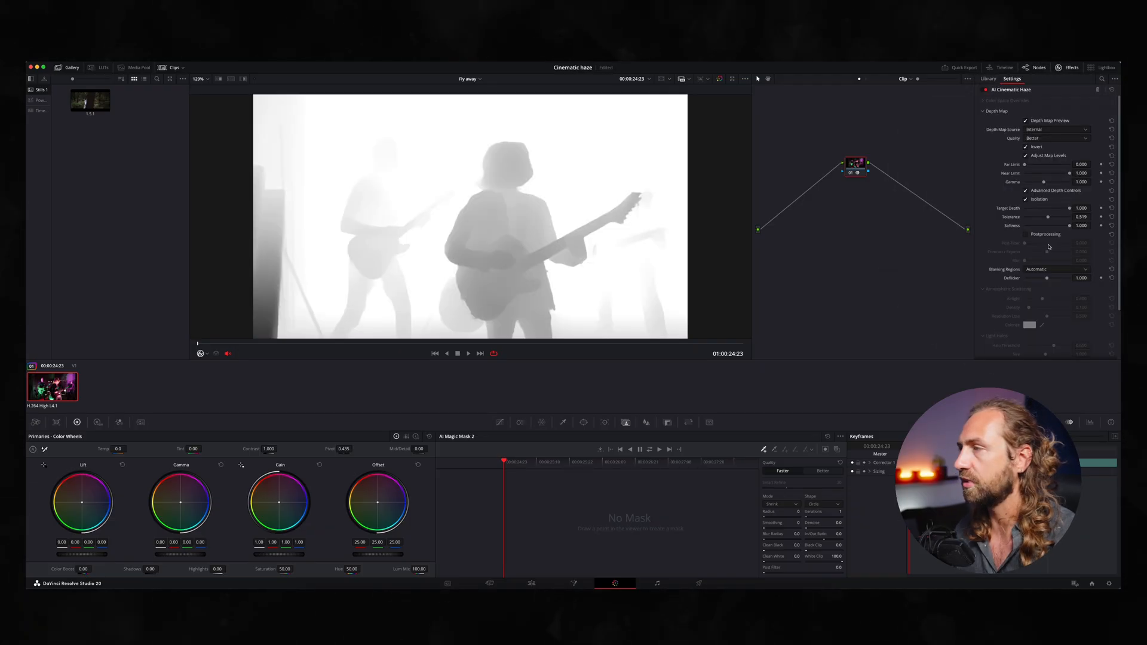
Set the isolation Tolerance to about 0.977, reset Softness to its default, and hide the depth map preview
left_click_drag(1049, 217, 1071, 228)
left_click(1026, 120)
double_click(1015, 226)
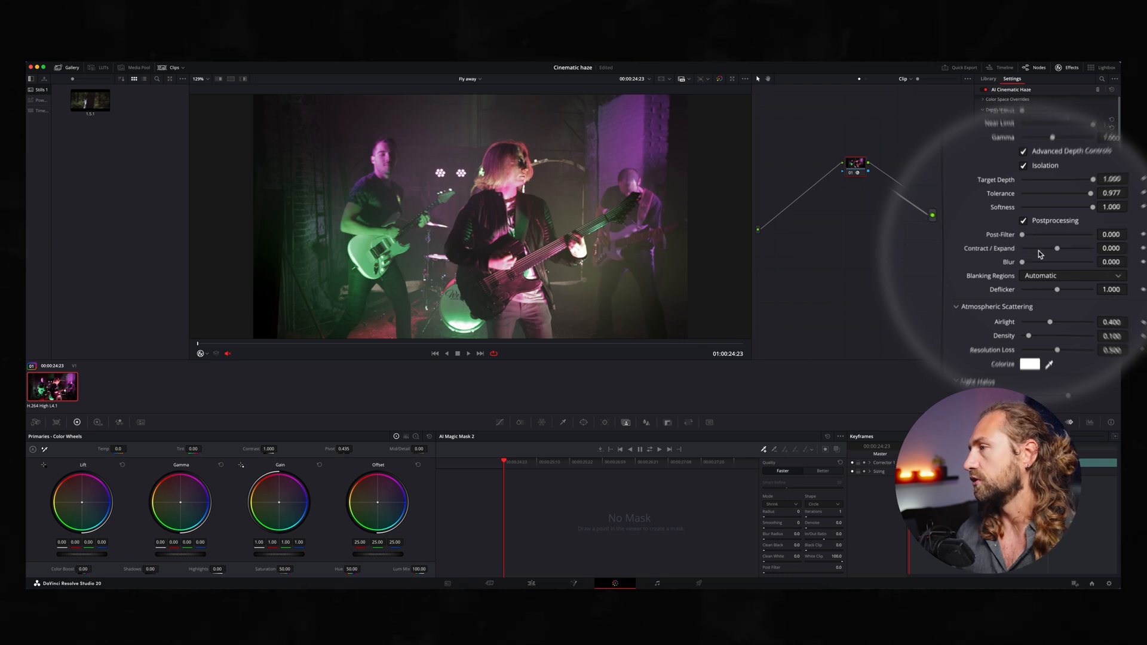
Try the Post-Filter and Blur postprocessing on the depth map, and play the clip to judge the edges
left_click_drag(1023, 235, 1009, 238)
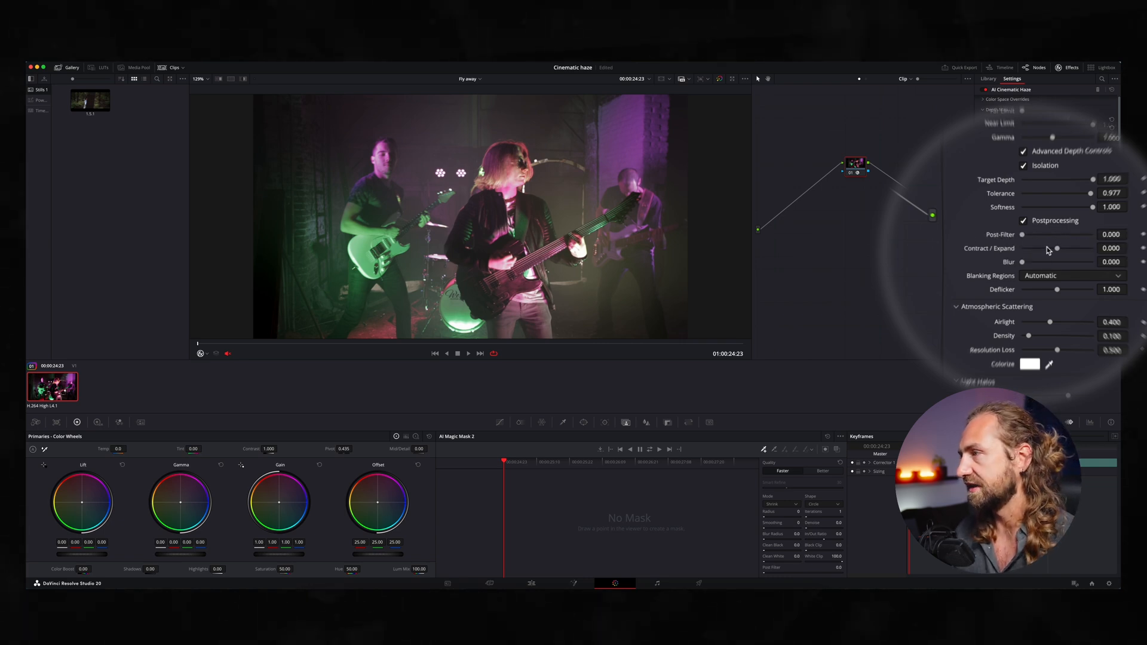
mouse_move(1023, 263)
left_mouse_down()
mouse_move(1051, 262)
mouse_move(1043, 260)
left_mouse_up()
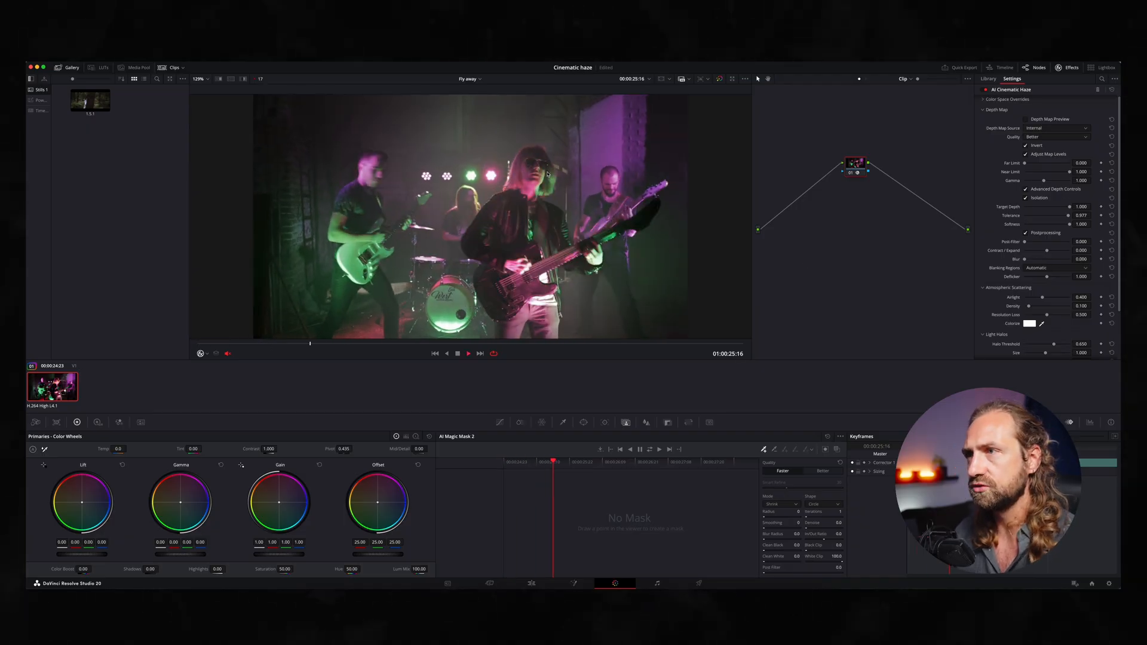
key("space")
mouse_move(315, 343)
left_mouse_down()
mouse_move(330, 343)
mouse_move(316, 344)
left_mouse_up()
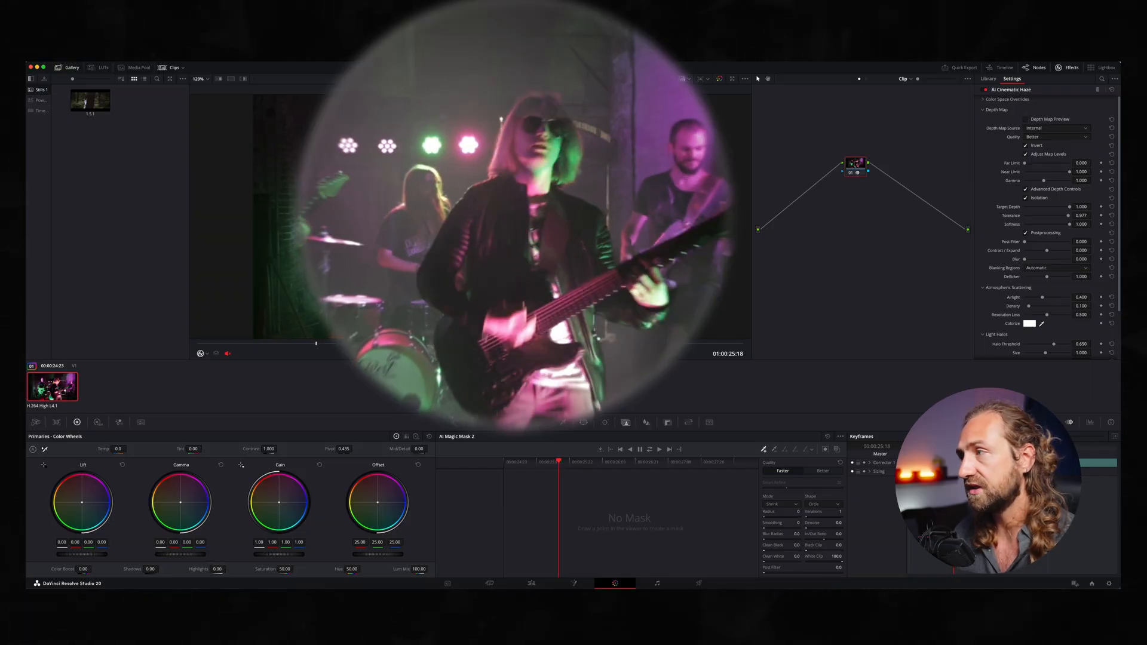
Set the depth map's postprocessing Blur to about 0.432 and check it in playback and in the depth map preview
left_click_drag(1034, 262, 1045, 261)
key("space")
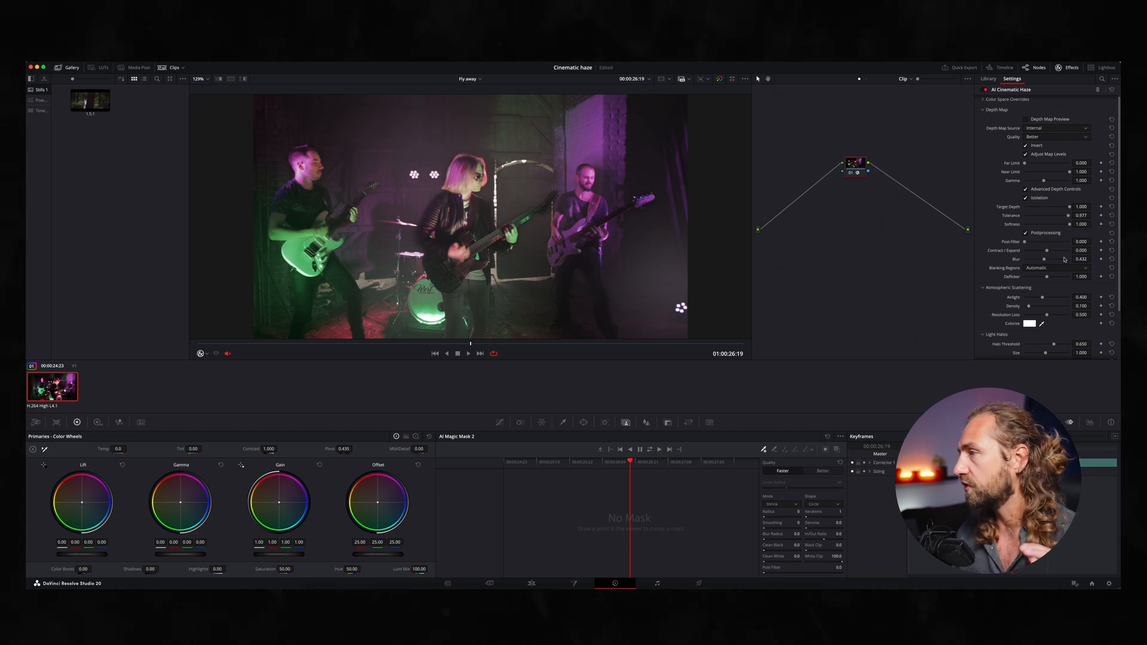
left_click(1030, 119)
left_click(1027, 121)
Try different Airlight and Density amounts for the atmospheric scattering
scroll(1006, 269, "down", 3)
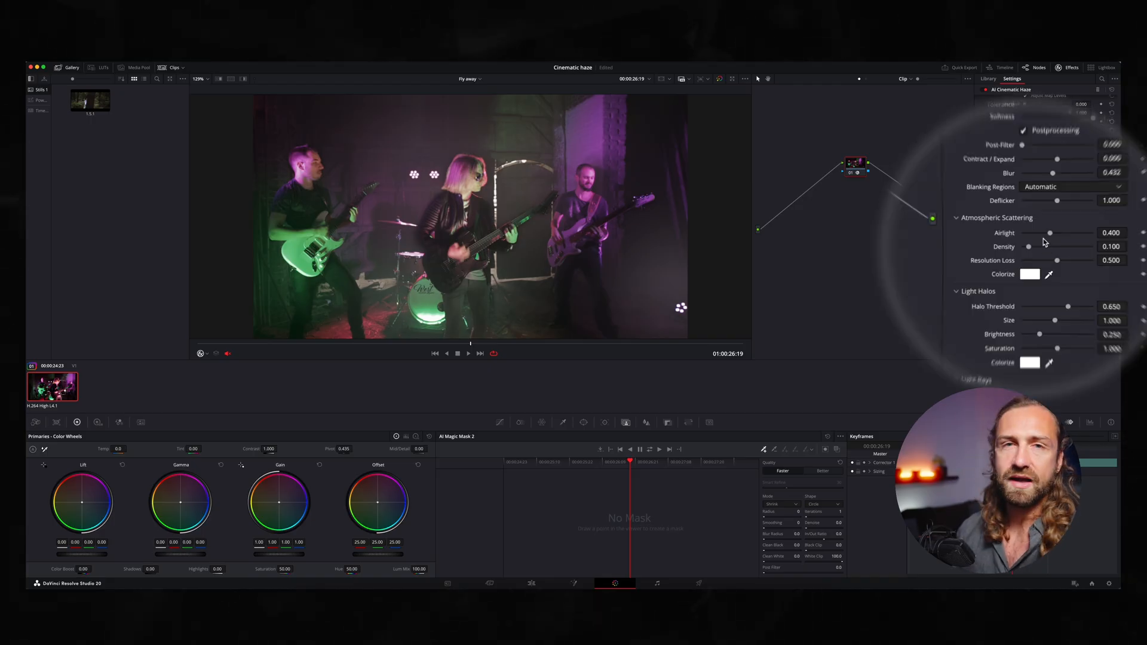
mouse_move(1053, 234)
left_mouse_down()
mouse_move(1084, 235)
mouse_move(1049, 235)
left_mouse_up()
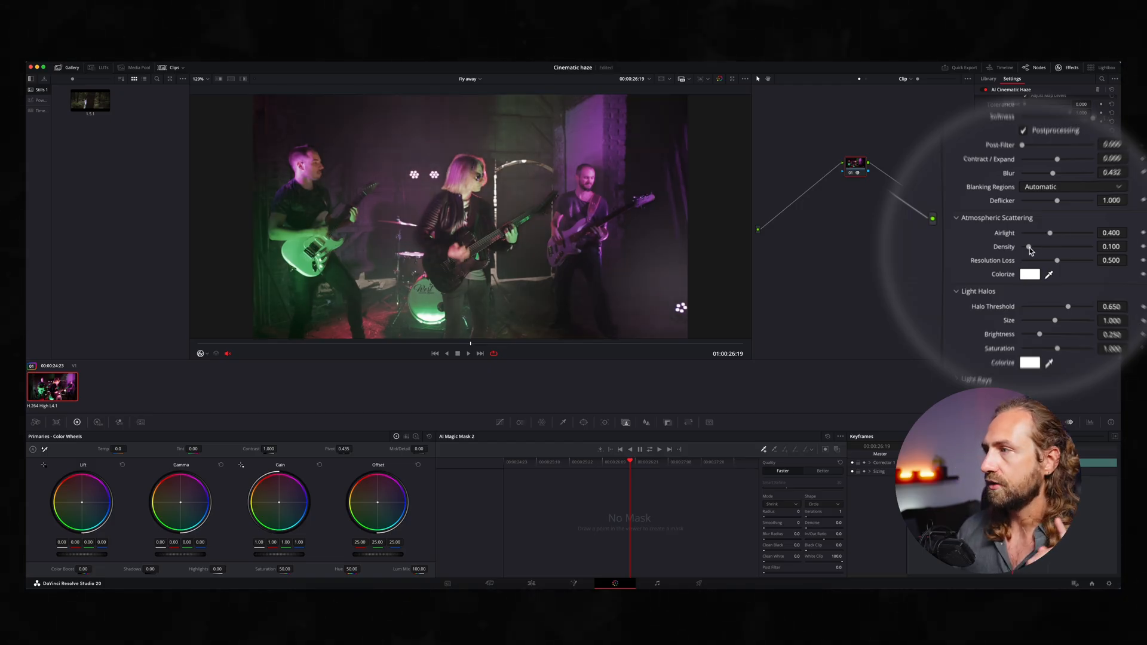
left_click_drag(1030, 247, 1067, 251)
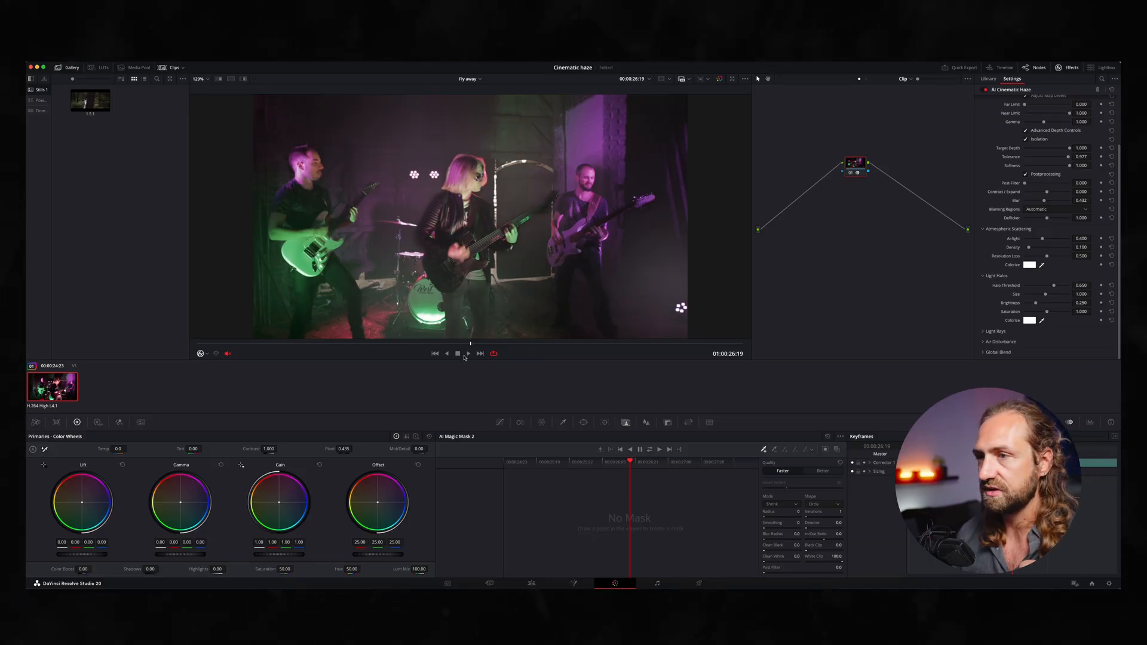
Test Resolution Loss at 1.000 on a close view of the drummer at 01:00:25:15, and reset it to its default
key("space")
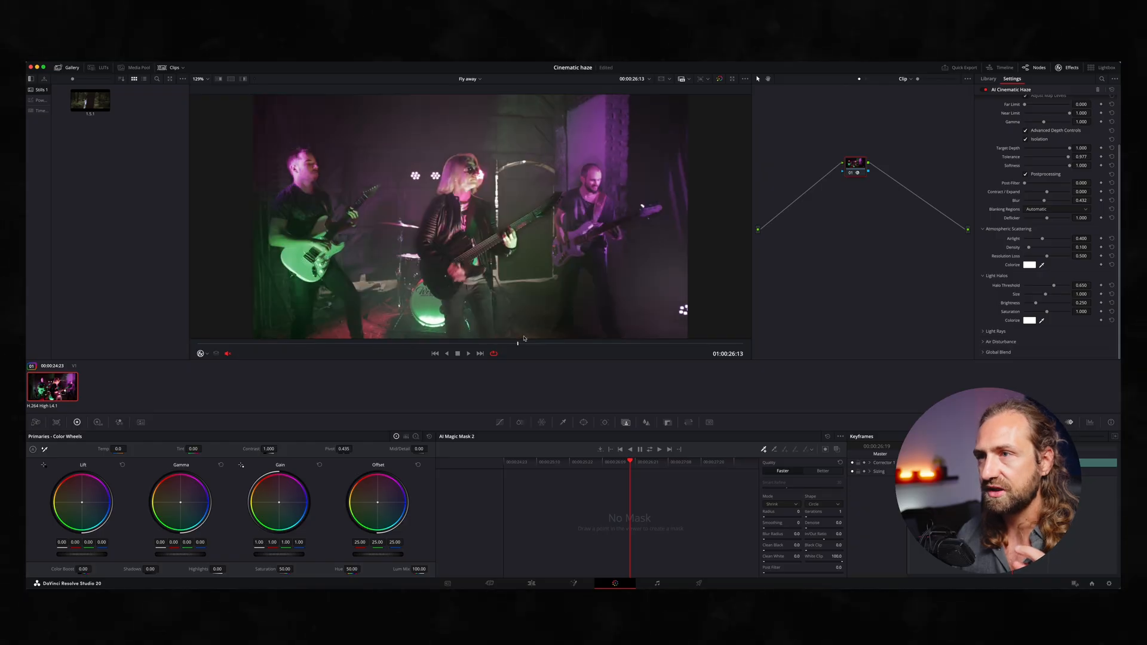
left_click(299, 342)
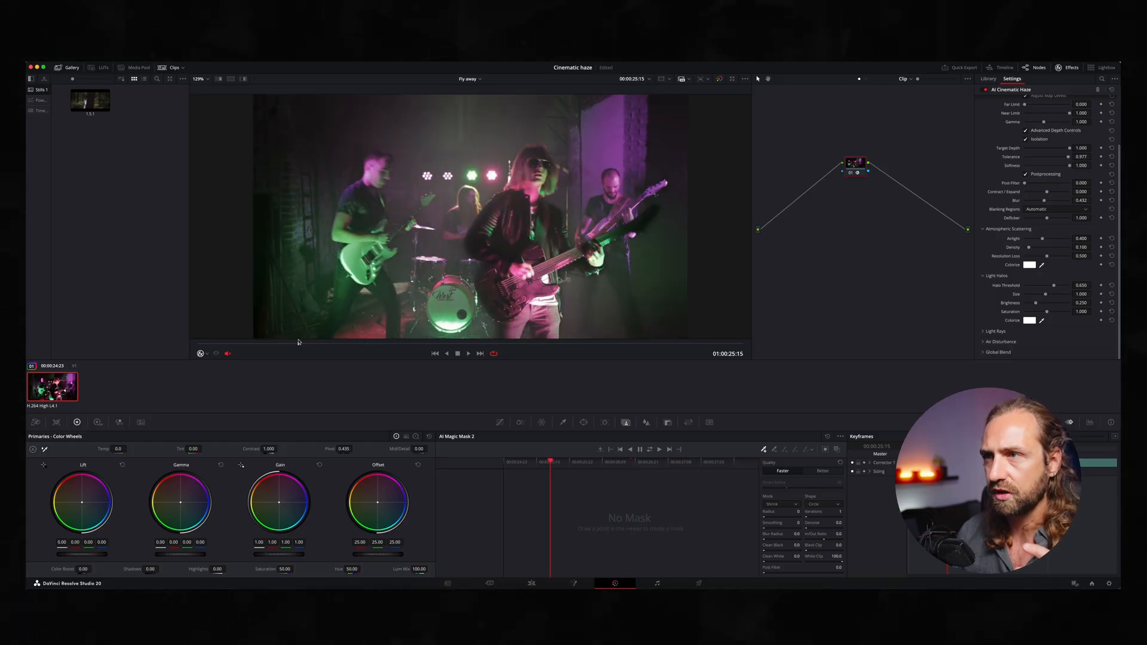
scroll(453, 216, "up", 5)
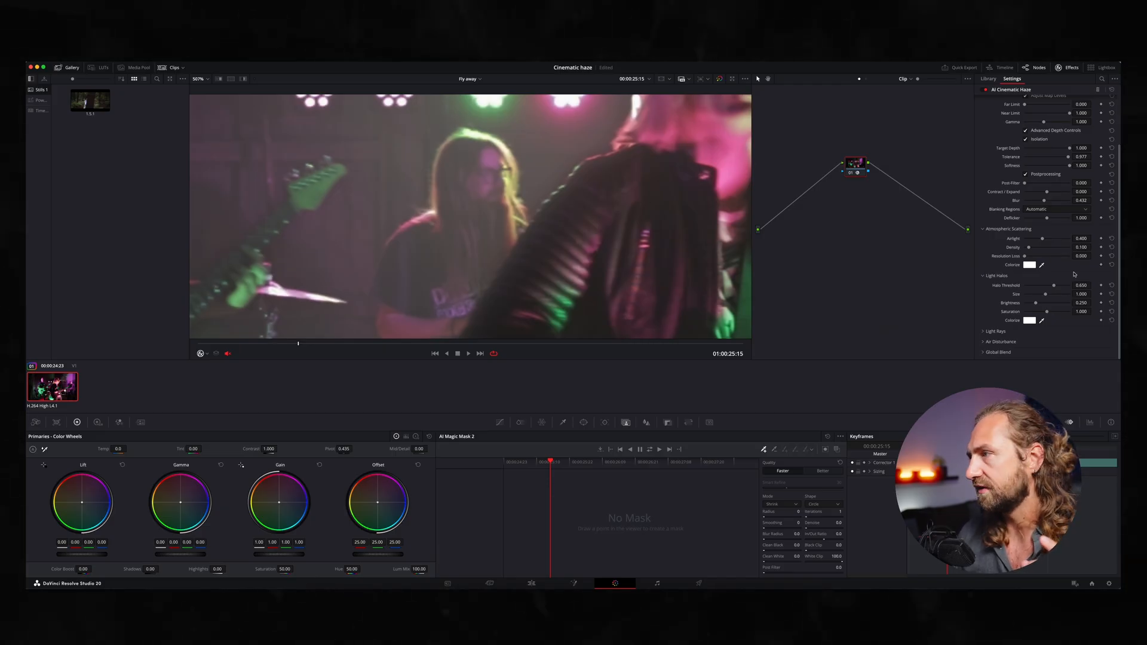
left_click_drag(1027, 258, 1069, 257)
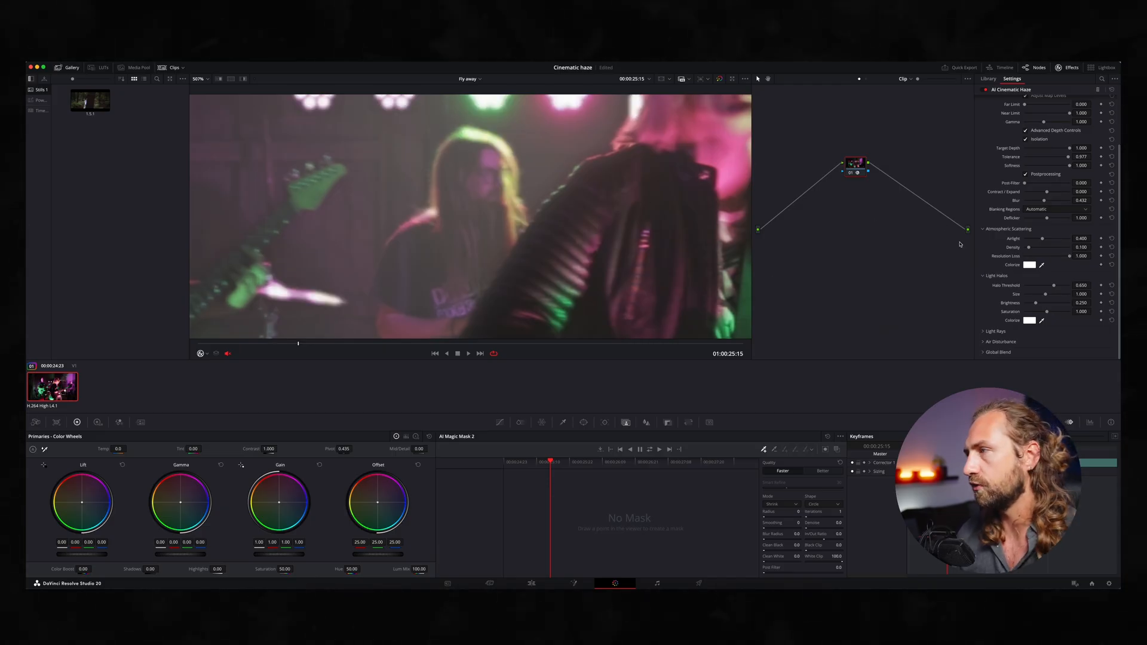
left_click(1111, 257)
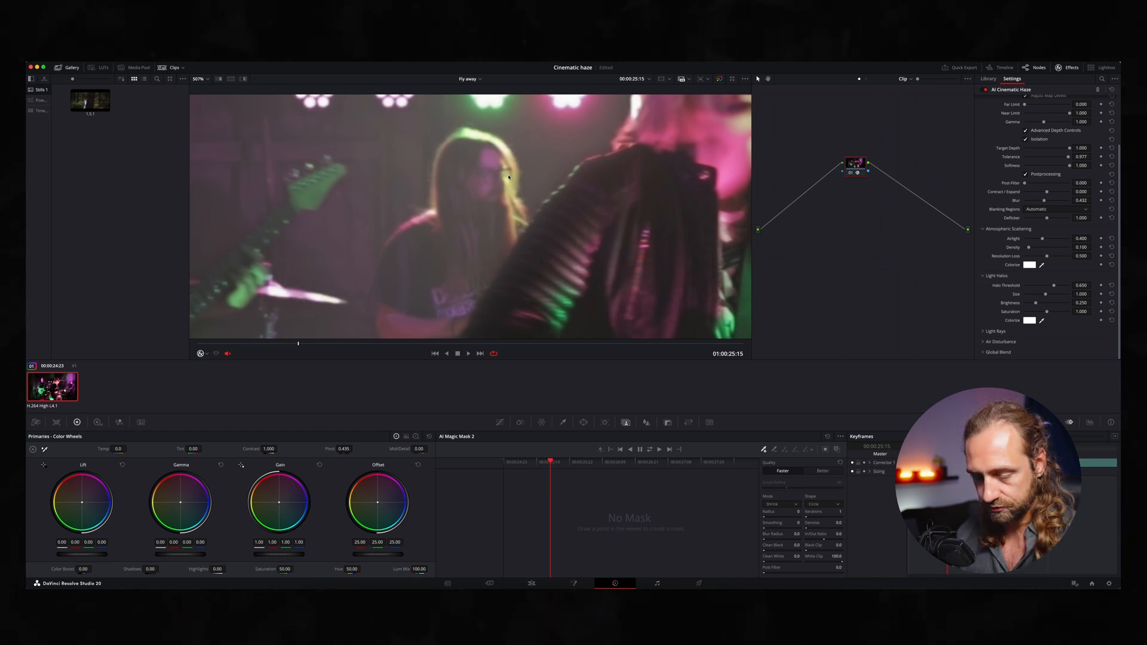
key("shift+z")
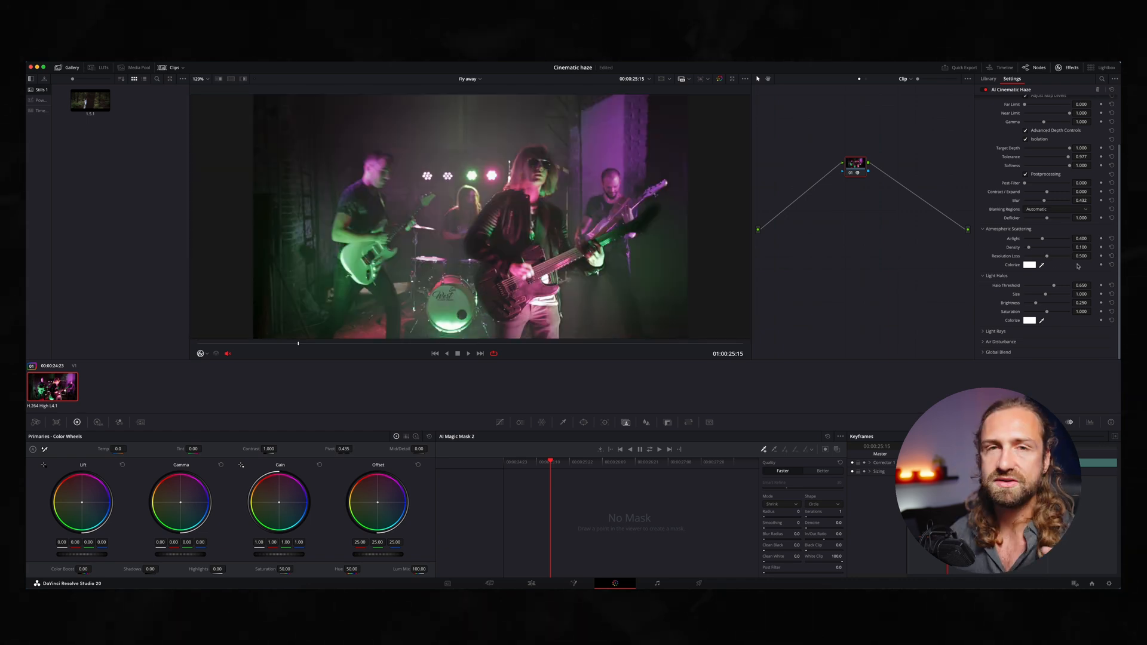
Try a green Colorize tint for the atmospheric scattering, and cancel the colour choice
left_click(1029, 265)
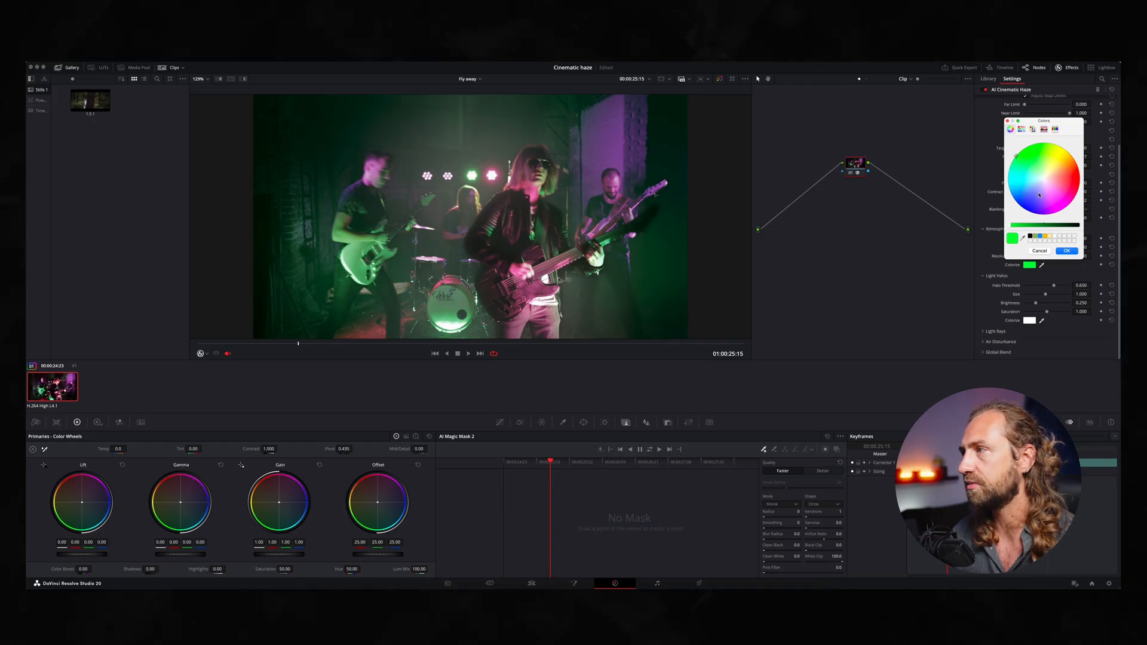
left_click(1039, 251)
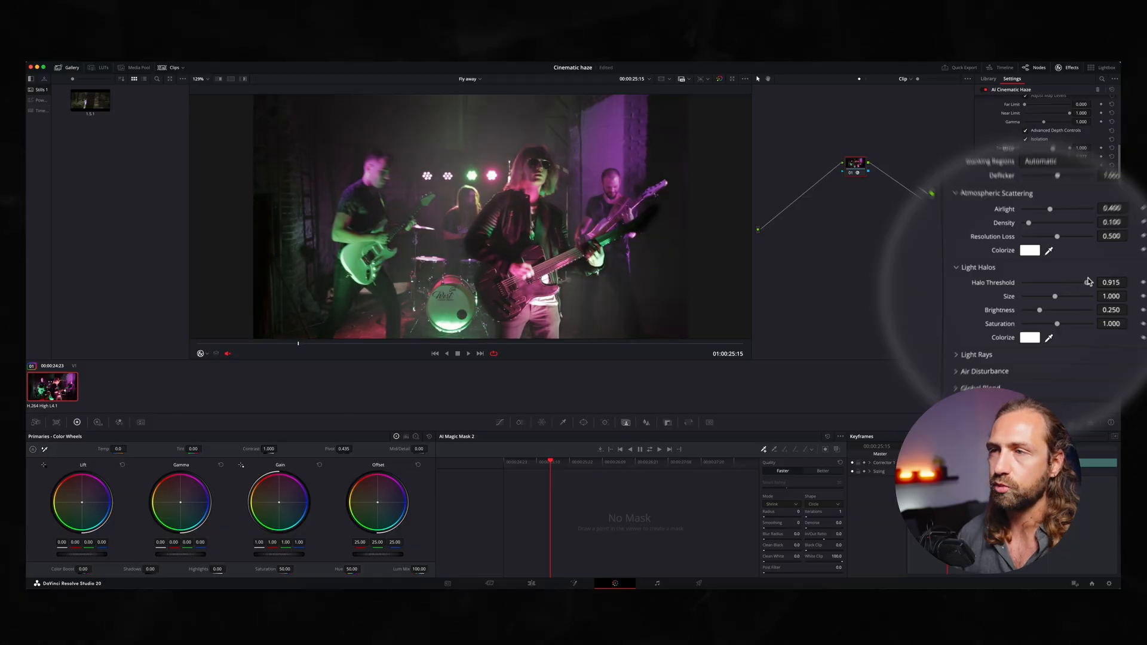
Try different Halo Threshold amounts for the light halos, and set their Size to about 1.087
left_click_drag(1088, 282, 1069, 282)
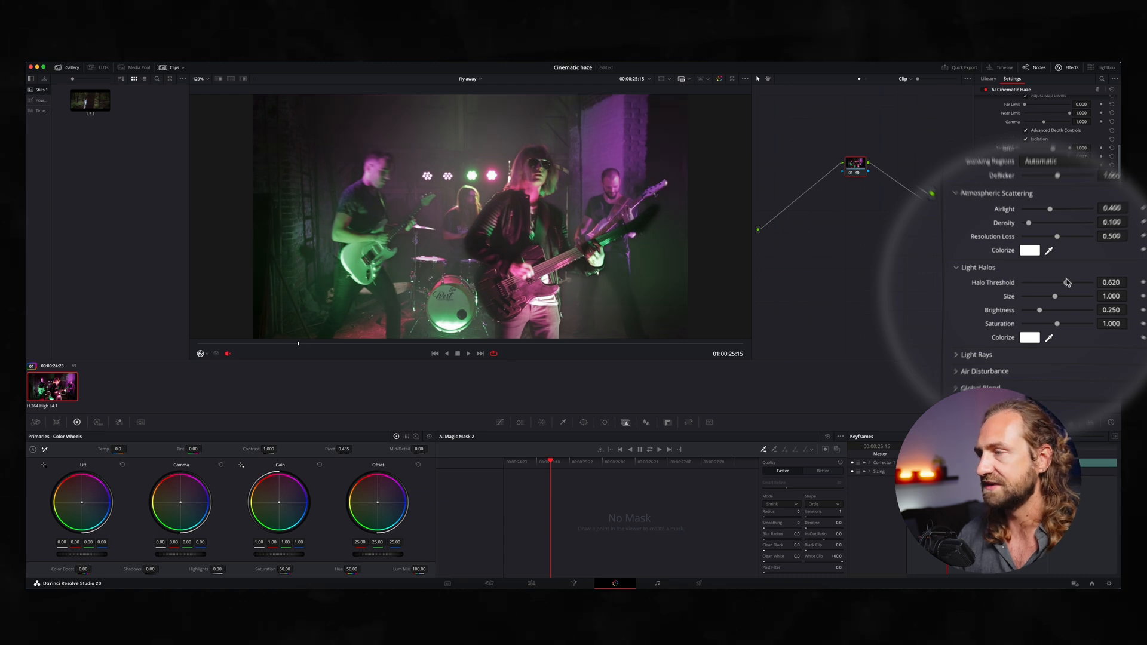
left_click_drag(1068, 282, 1084, 282)
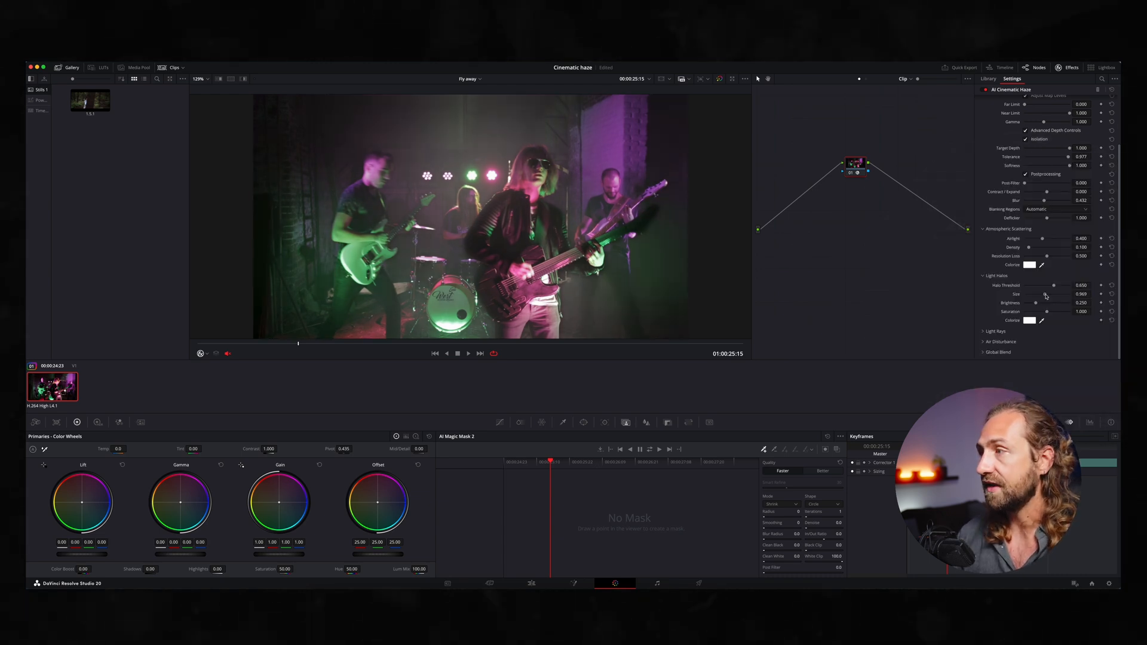
left_click_drag(1047, 295, 999, 296)
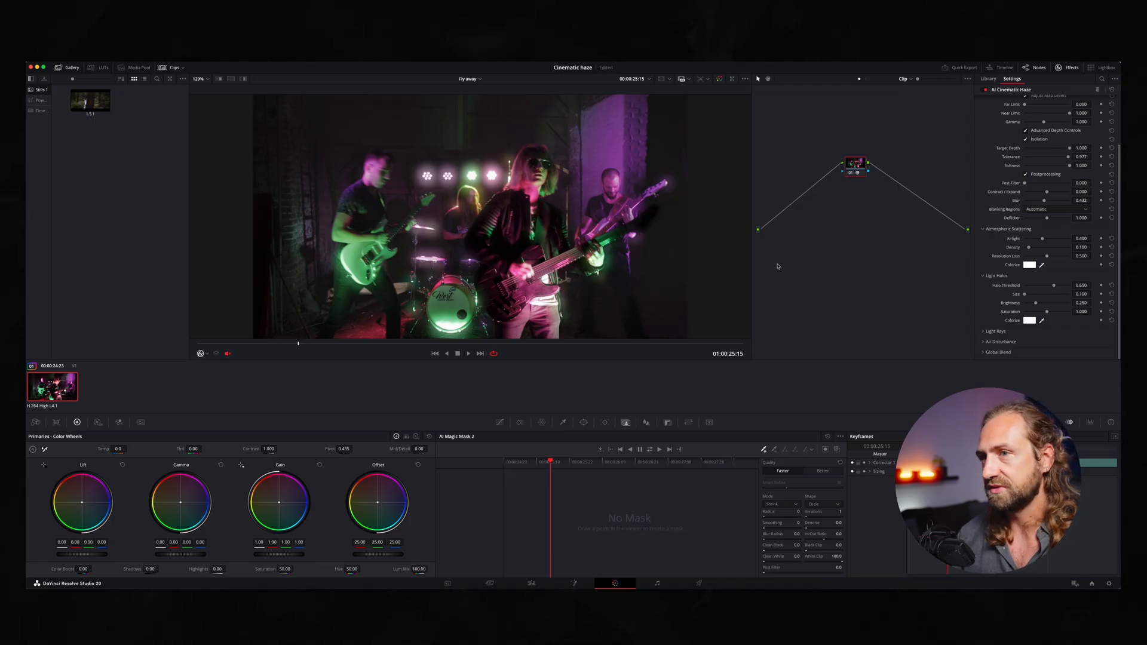
left_click_drag(1025, 295, 1051, 298)
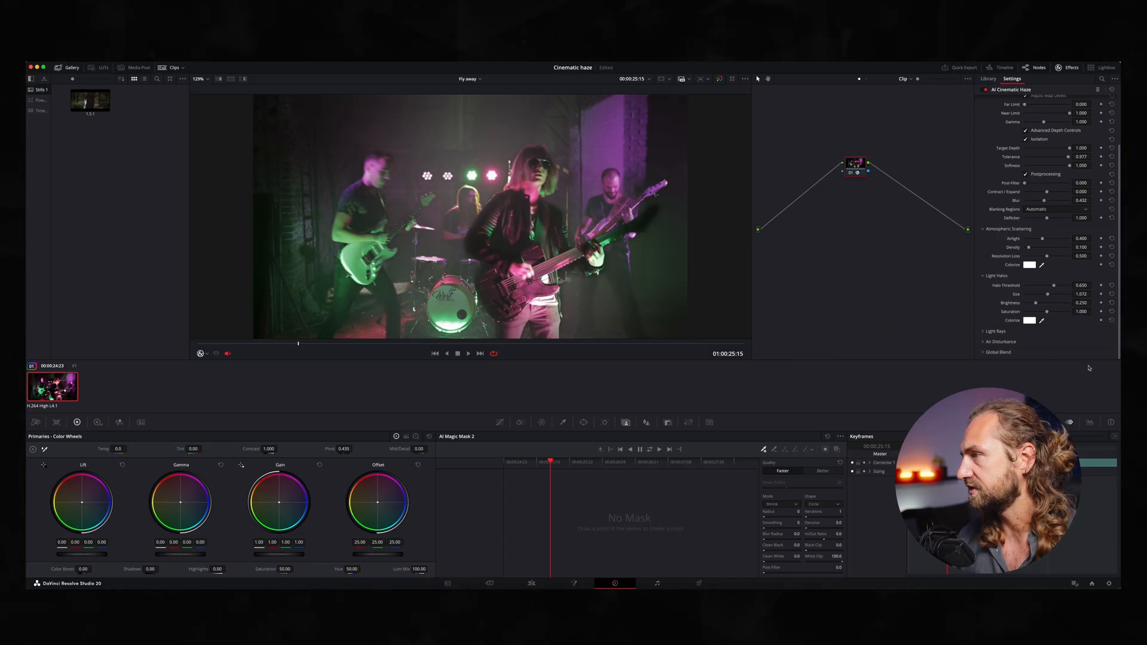
Test the light halos' Brightness at 0.000 and reset it, and raise their Saturation to about 1.287
mouse_move(1036, 303)
left_mouse_down()
mouse_move(1046, 304)
mouse_move(1020, 306)
left_mouse_up()
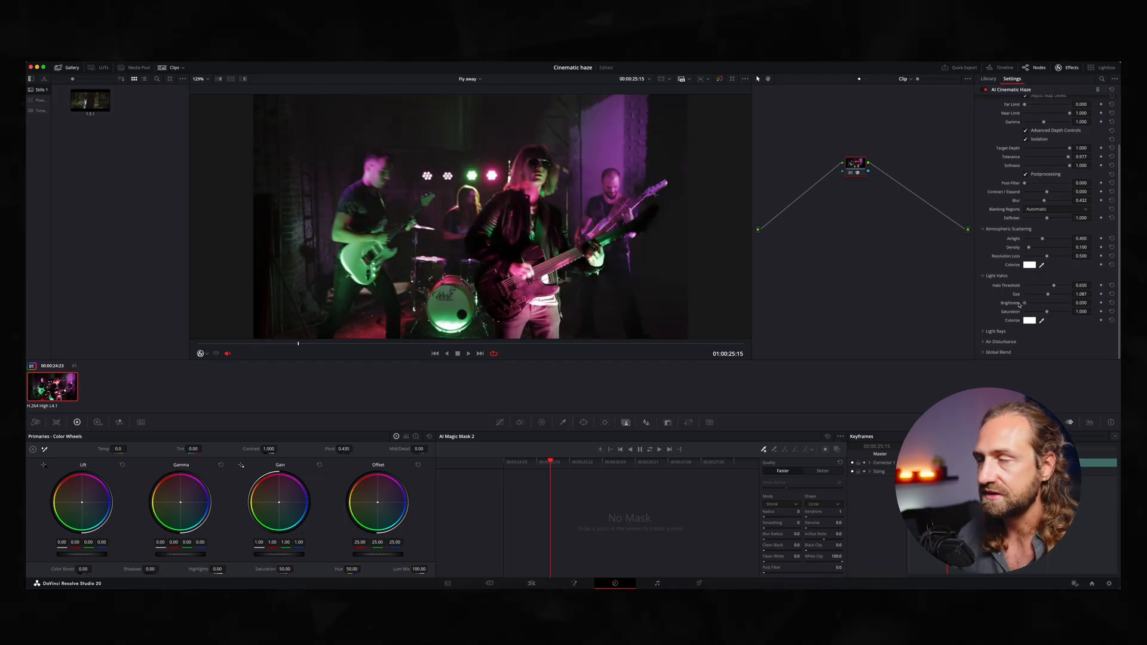
left_click(1112, 304)
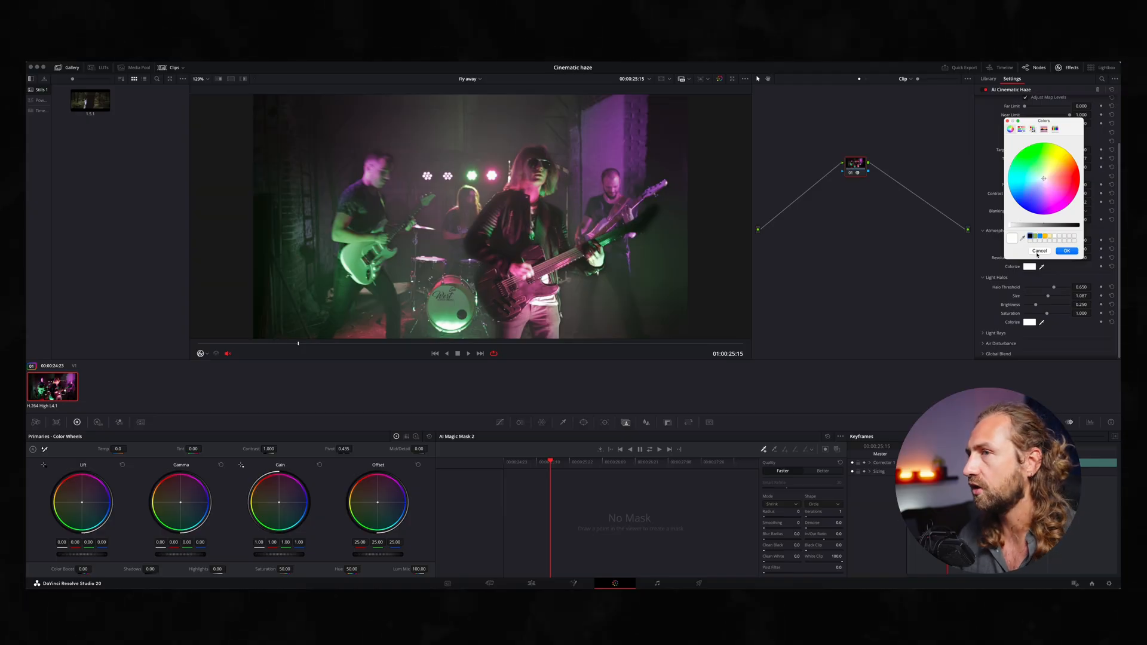
left_click(1038, 252)
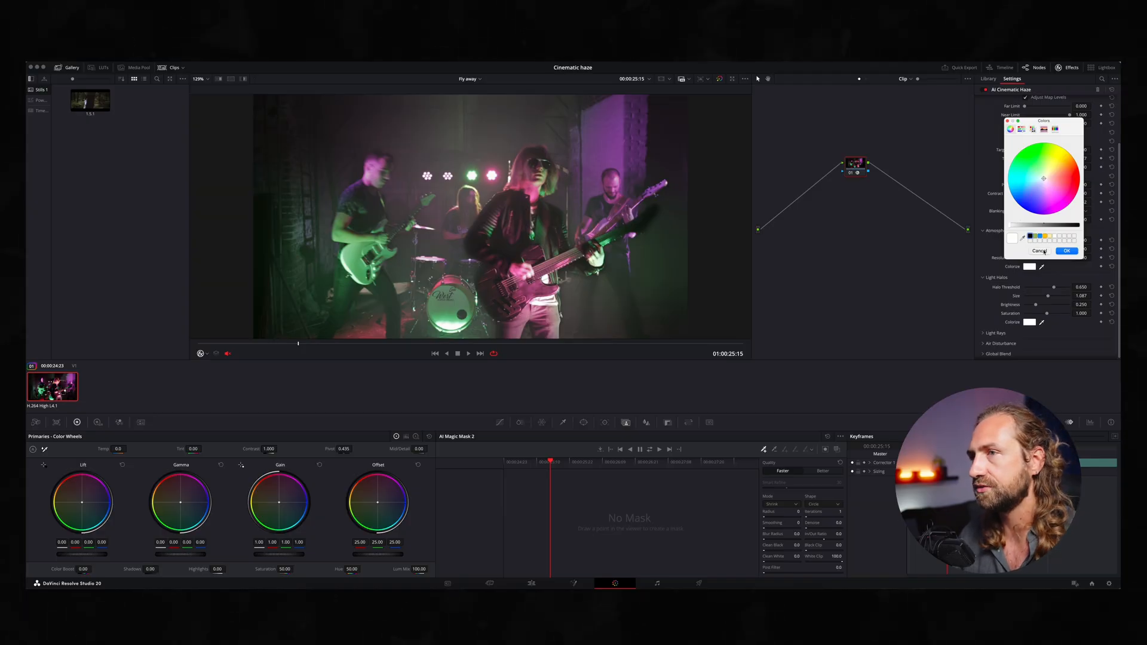
left_click_drag(1048, 316, 1053, 313)
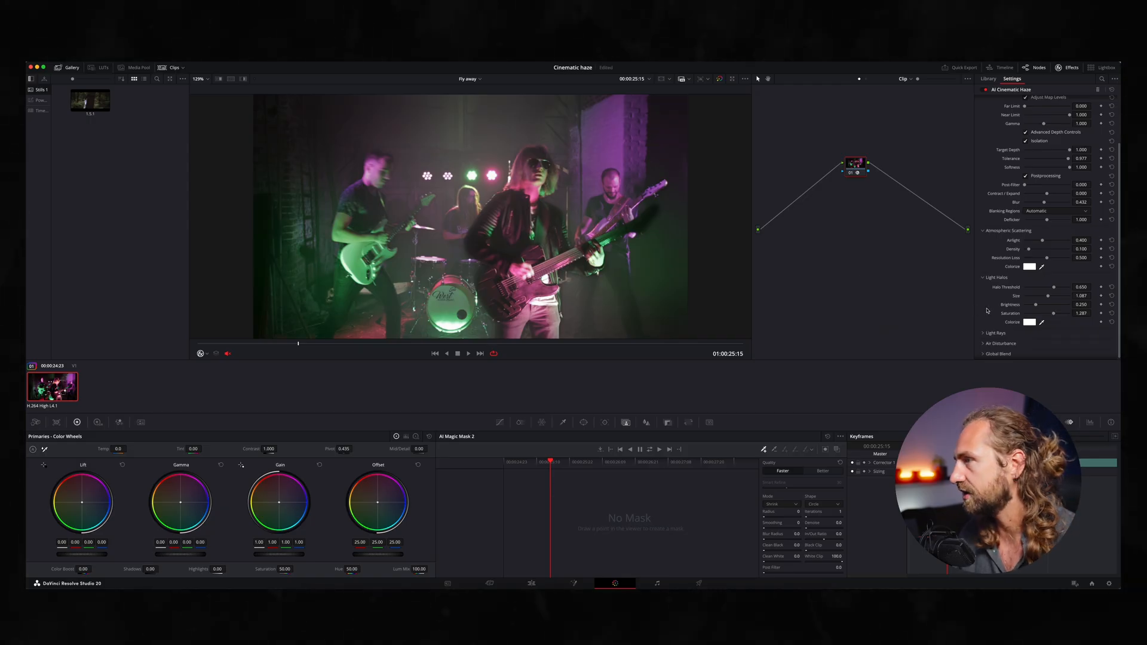
Enable Light Rays and set the rays' Angle to about 40.5
left_click(985, 279)
left_click(984, 332)
scroll(1022, 323, "down", 2)
left_click(1026, 300)
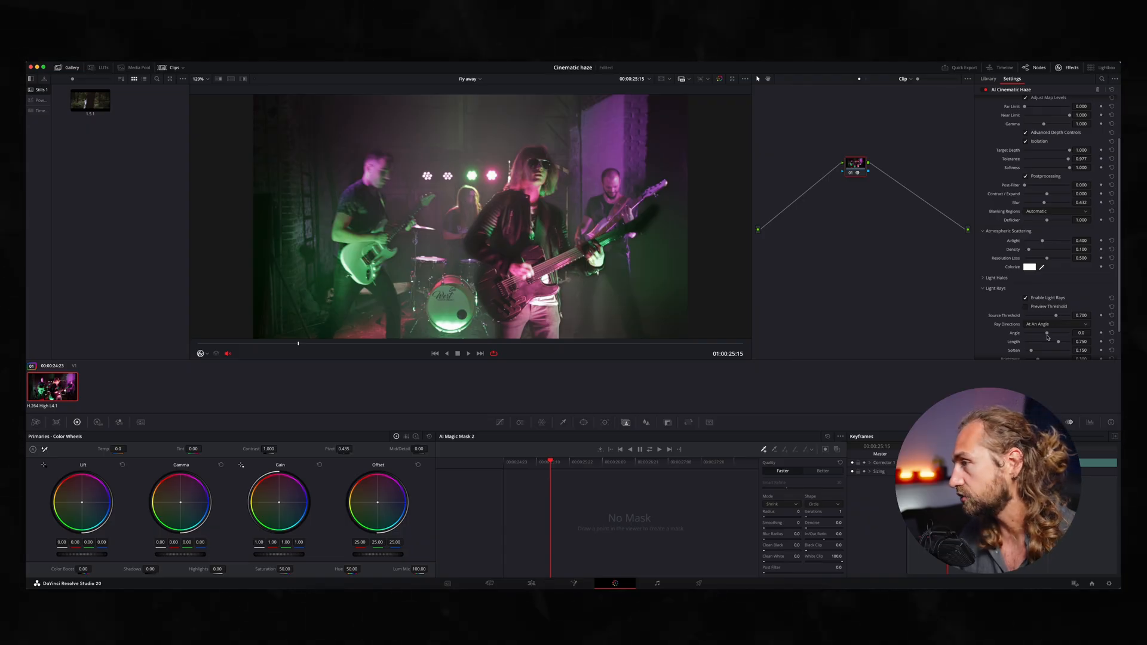
mouse_move(1048, 333)
left_mouse_down()
mouse_move(1037, 333)
mouse_move(1049, 334)
left_mouse_up()
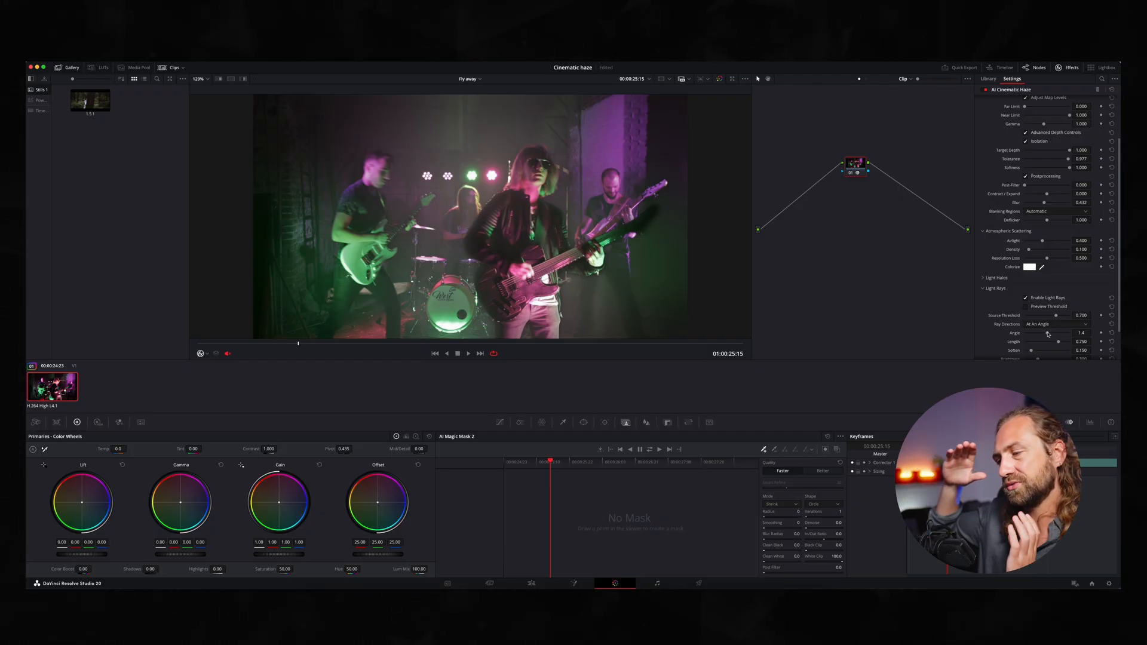
left_click_drag(1048, 334, 1053, 334)
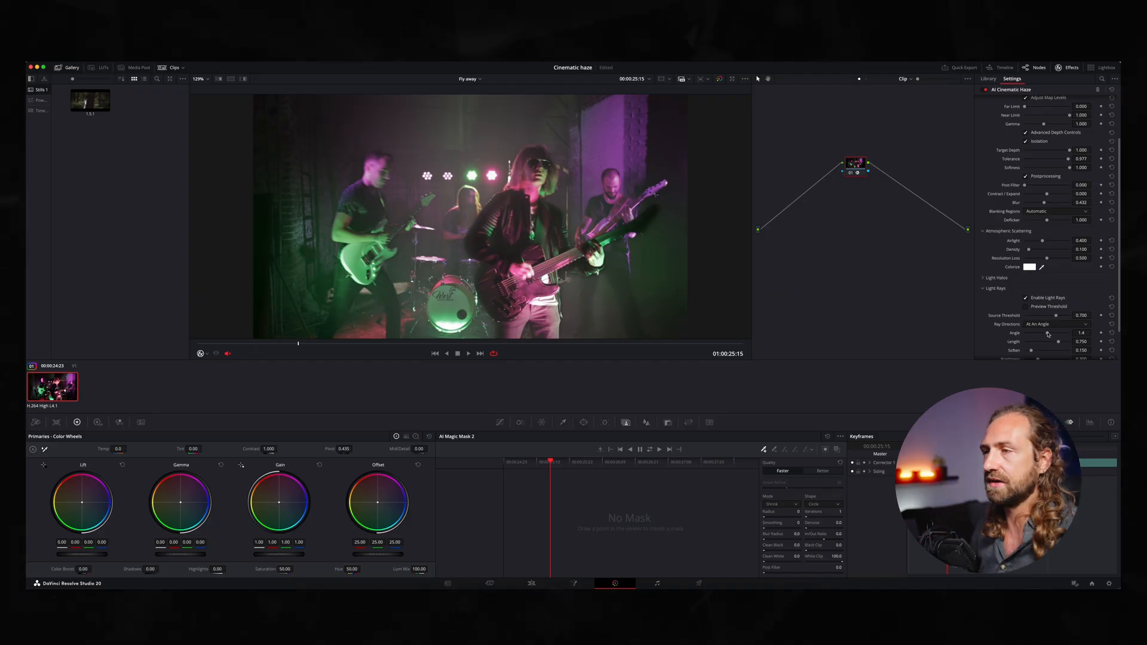
Preview the light rays' threshold, raise Source Threshold to about 0.938, and turn the preview off
left_click(1027, 308)
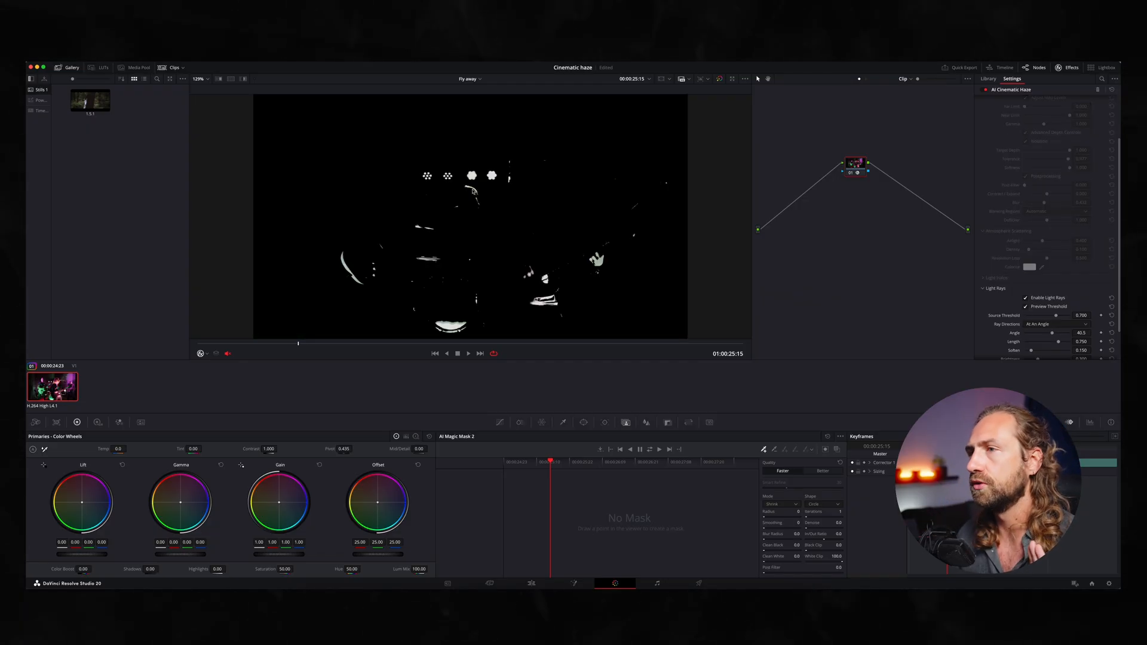
left_click(1026, 307)
left_click(1025, 307)
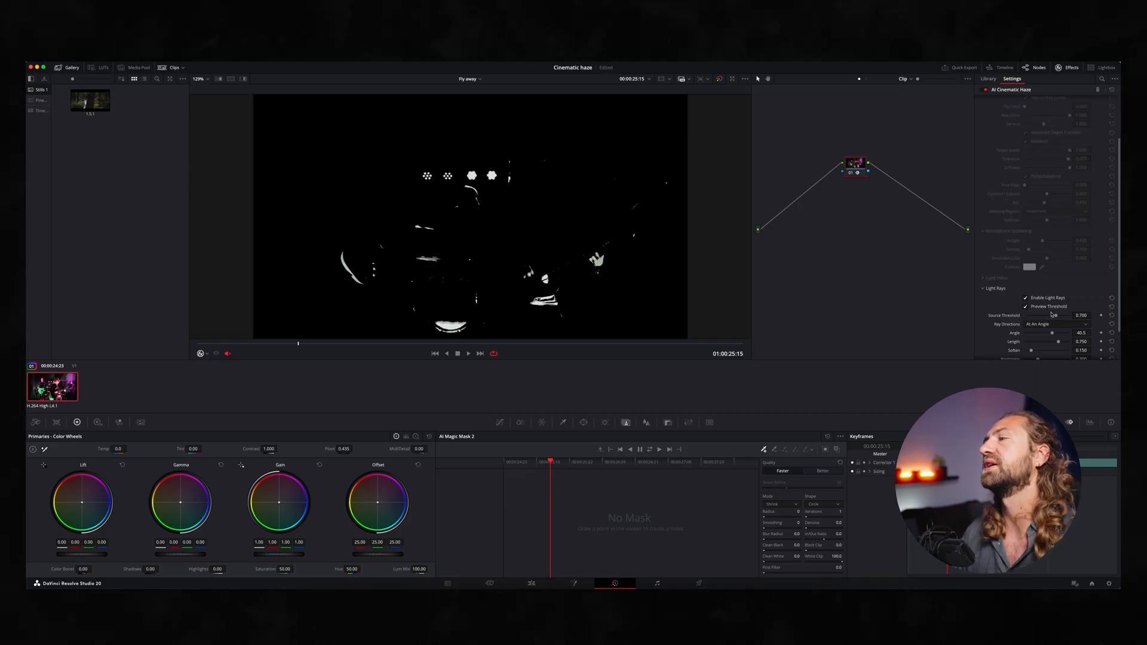
left_click_drag(1057, 317, 1068, 317)
left_click(1027, 307)
left_click(1027, 307)
left_click(1026, 307)
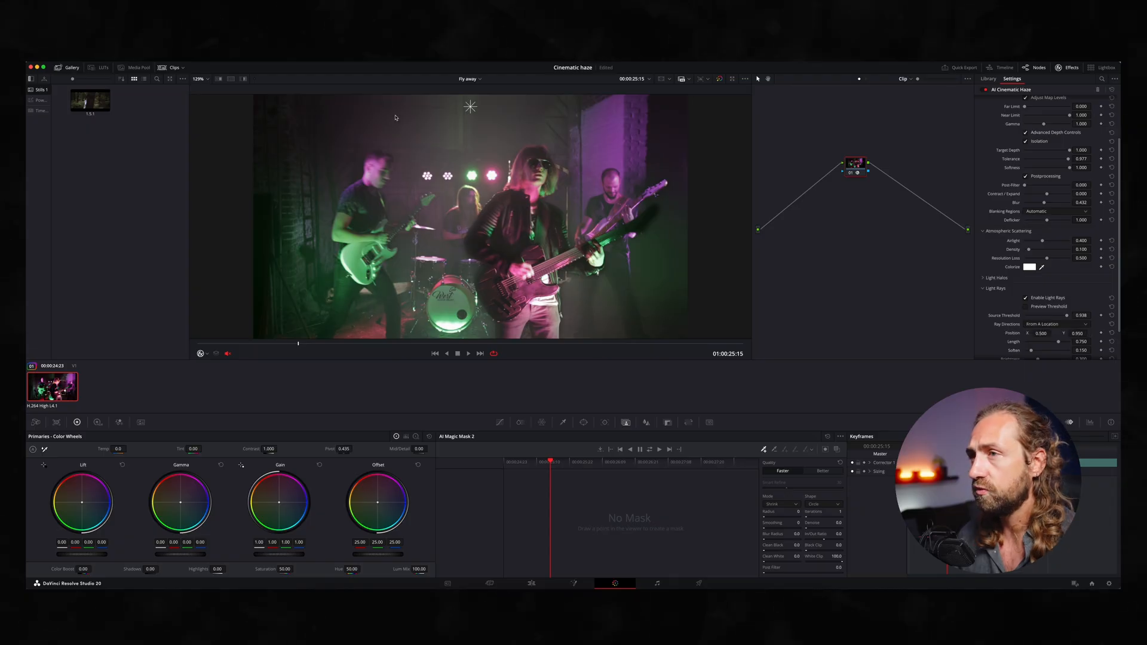
Try moving the light rays' source location in the image, and switch Ray Directions back to At An Angle
left_click_drag(471, 107, 505, 122)
scroll(504, 123, "up", 2)
left_click(1037, 325)
left_click(1043, 342)
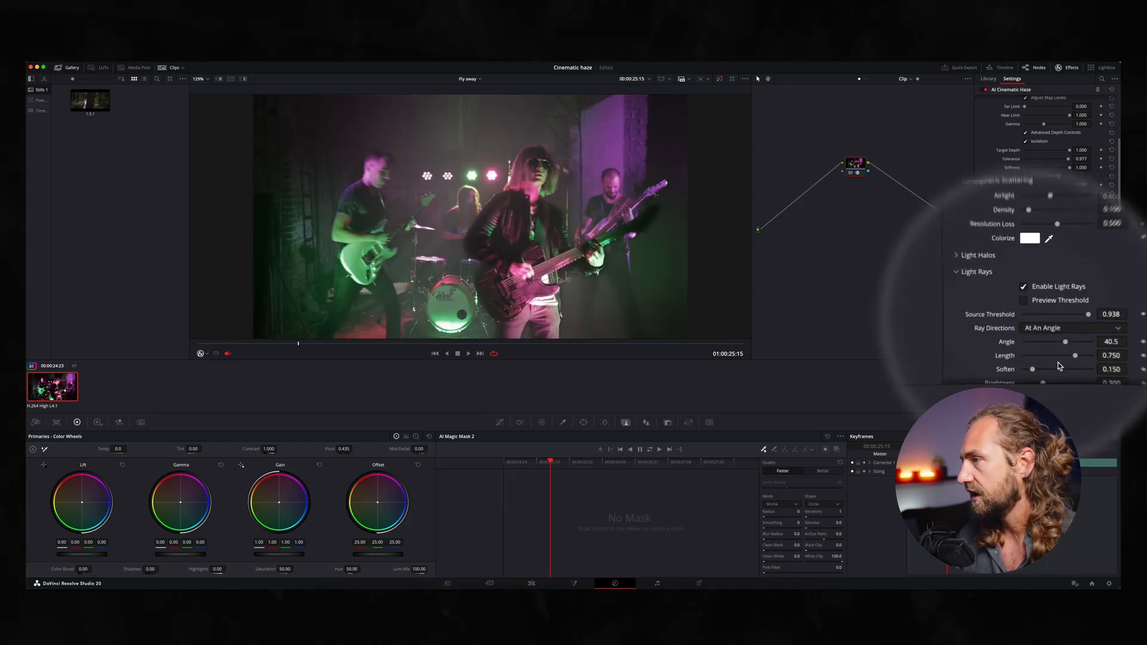
Set the light rays' Length to about 0.758 and Soften to about 0.434
scroll(969, 353, "down", 2)
mouse_move(1074, 327)
left_mouse_down()
mouse_move(1026, 328)
mouse_move(1061, 328)
left_mouse_up()
left_click_drag(1060, 328, 1083, 328)
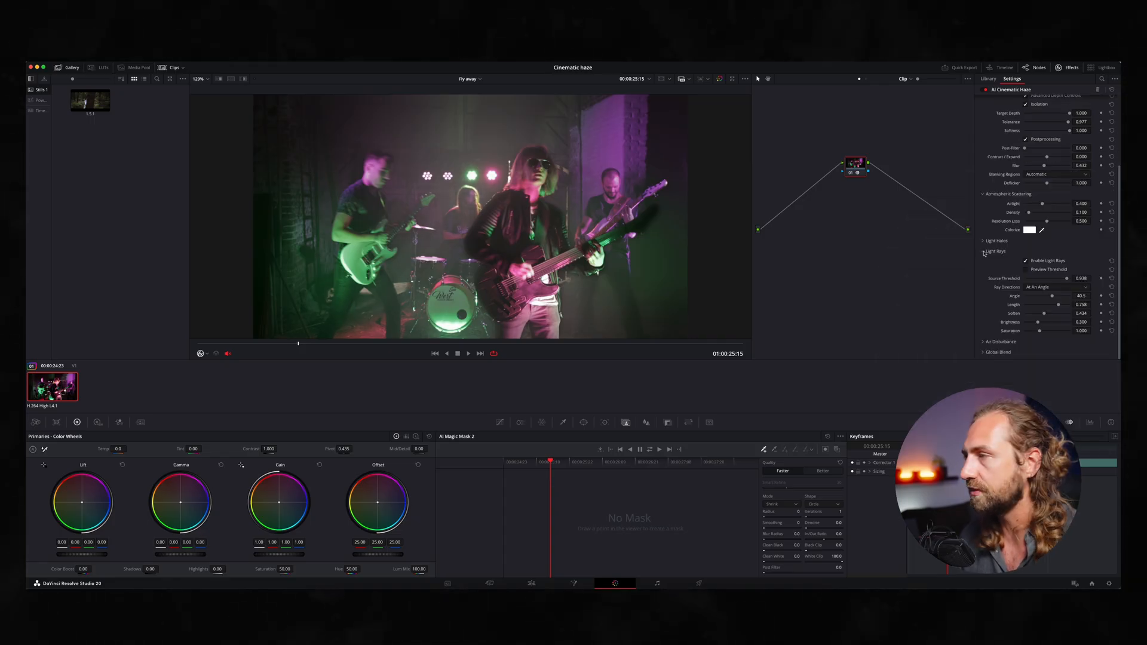
left_click(985, 252)
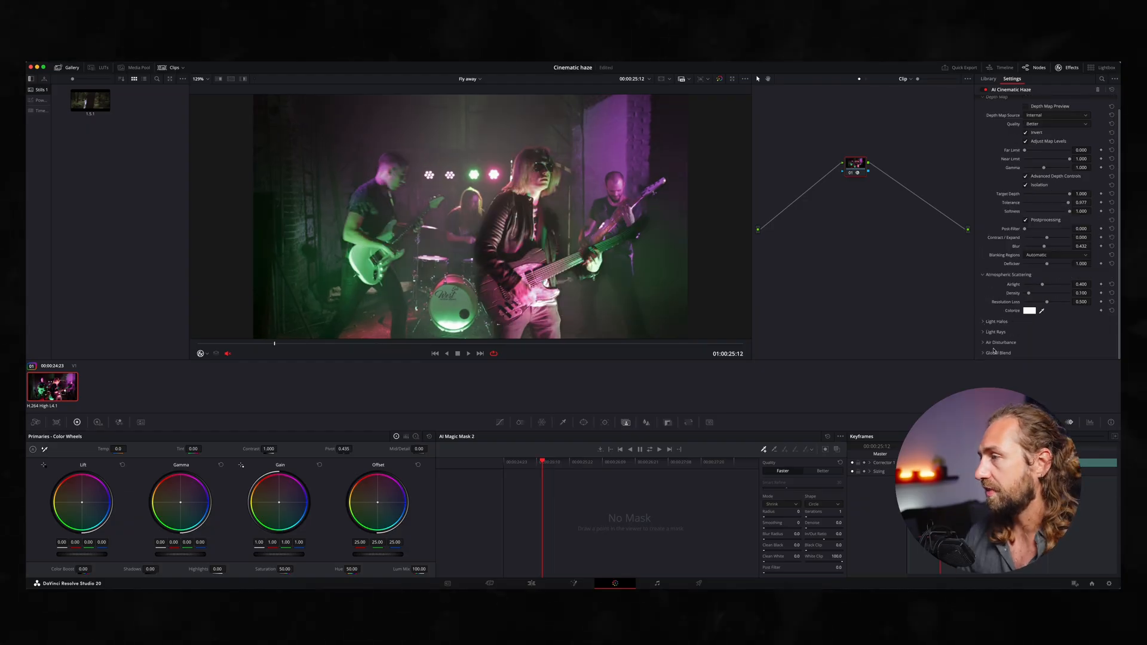
Enable Air Disturbance for the haze effect
left_click(995, 343)
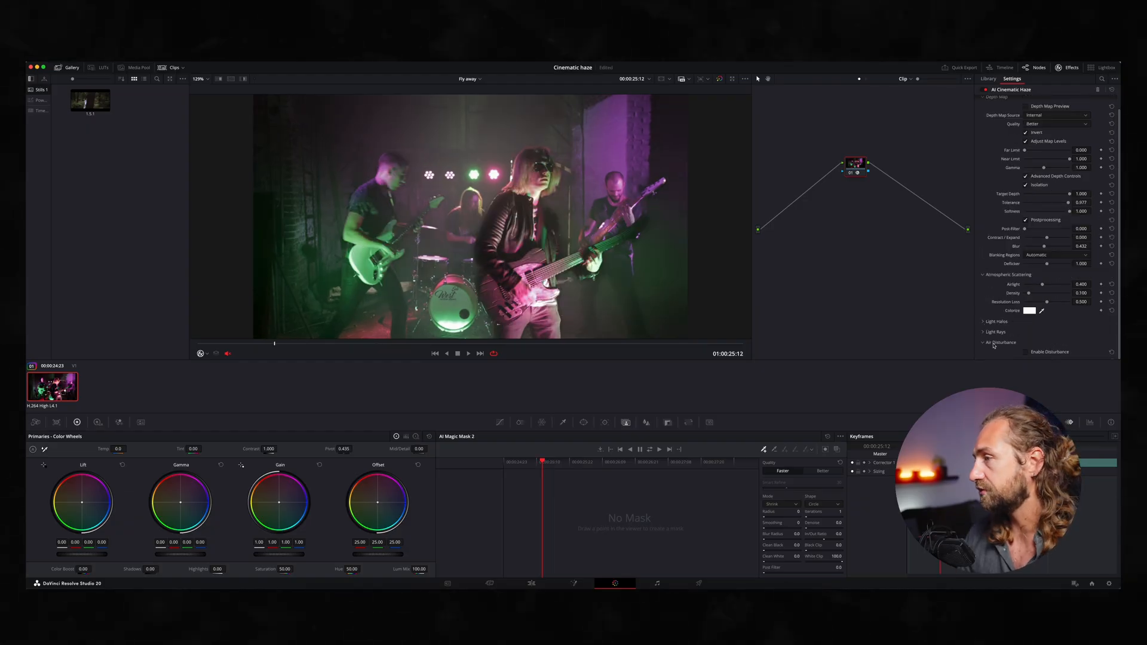
scroll(1028, 310, "down", 3)
scroll(1037, 290, "up", 1)
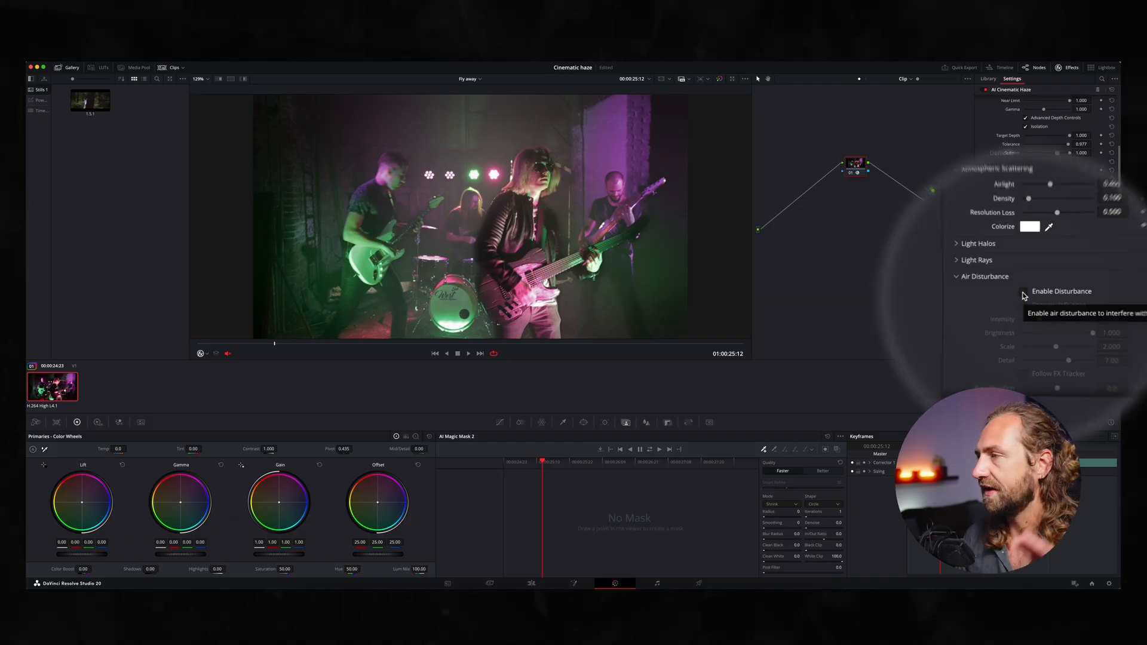
left_click(1024, 293)
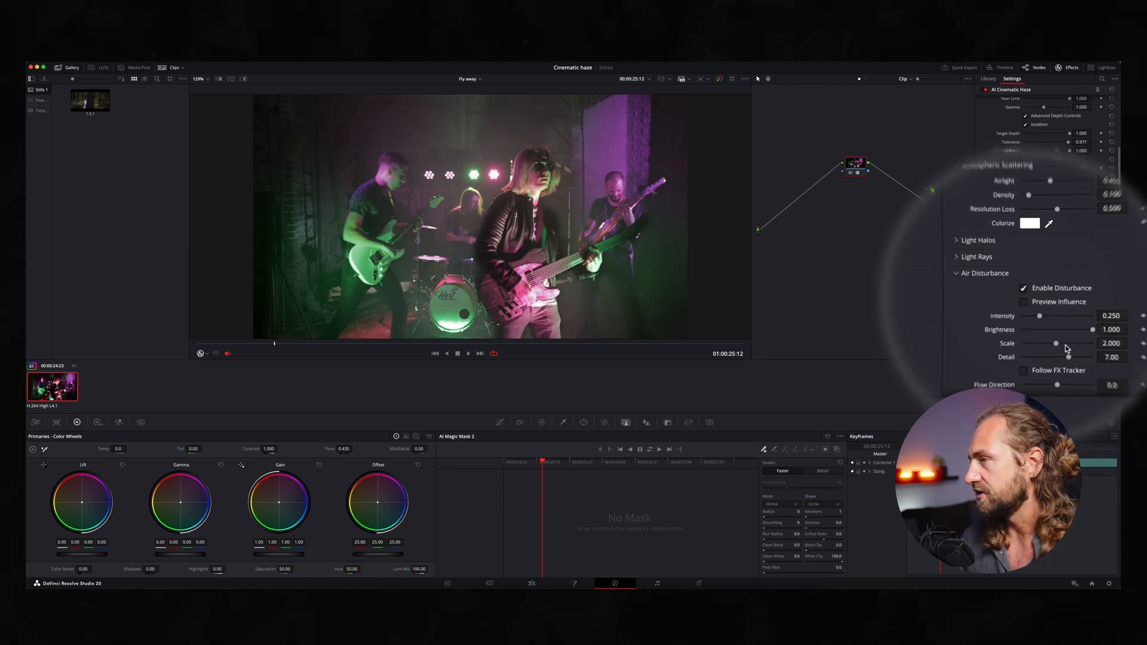
Test the air disturbance with Intensity at 1.000 and Scale at 0.100, and reset both to their defaults
left_click_drag(1057, 345, 1050, 316)
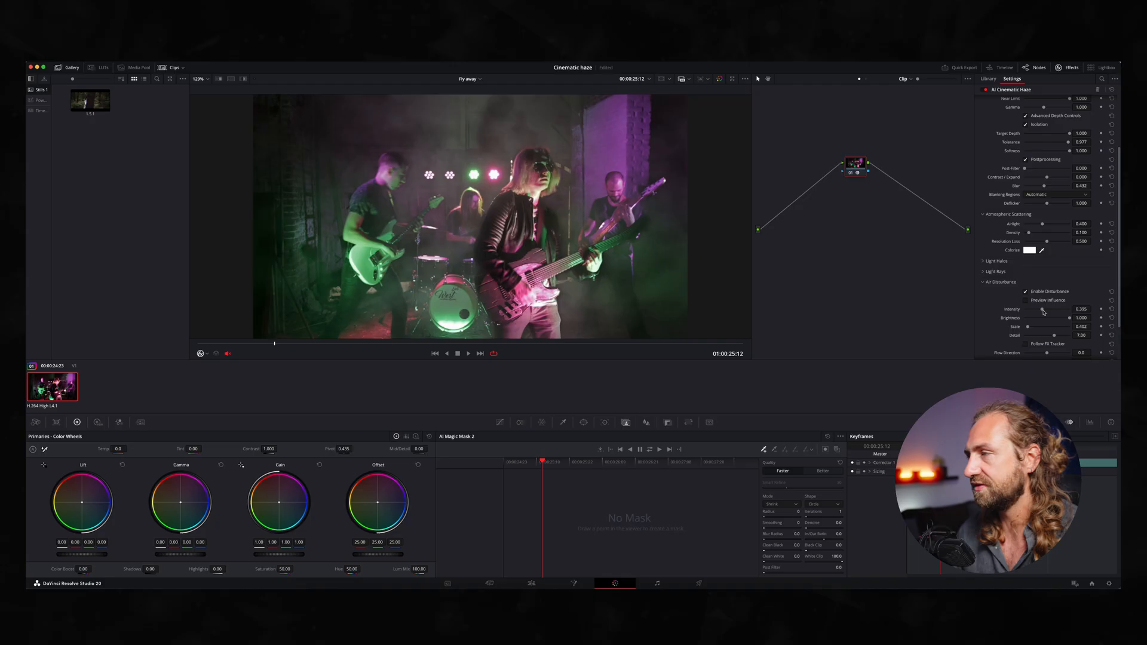
left_click_drag(1044, 309, 1027, 328)
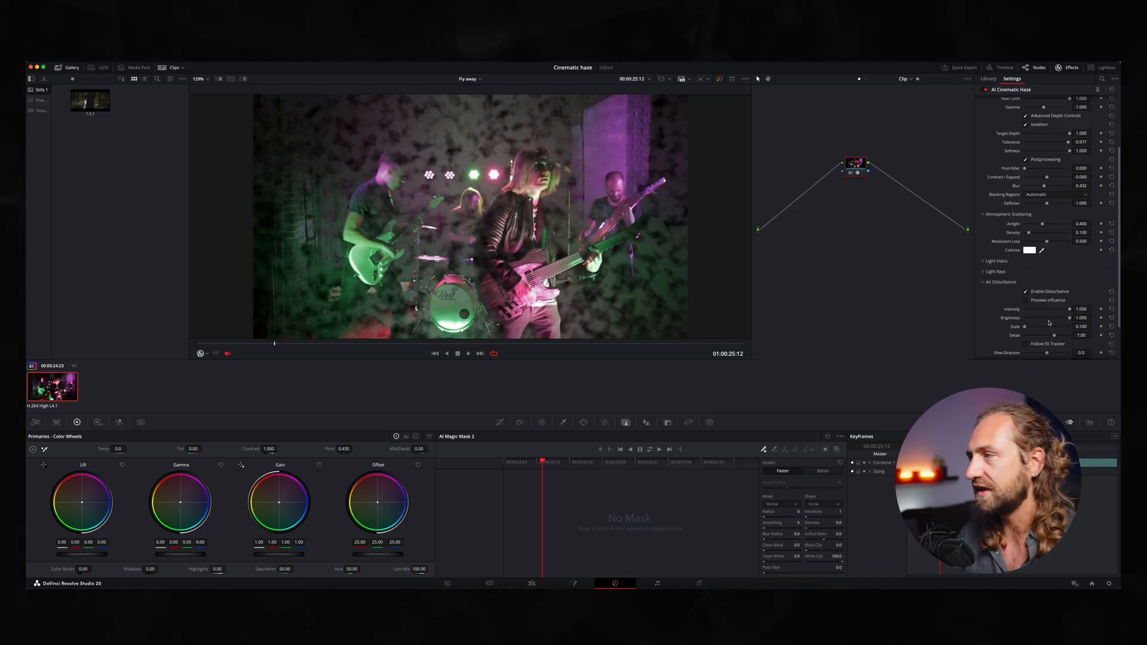
left_click(1112, 326)
left_click(1112, 310)
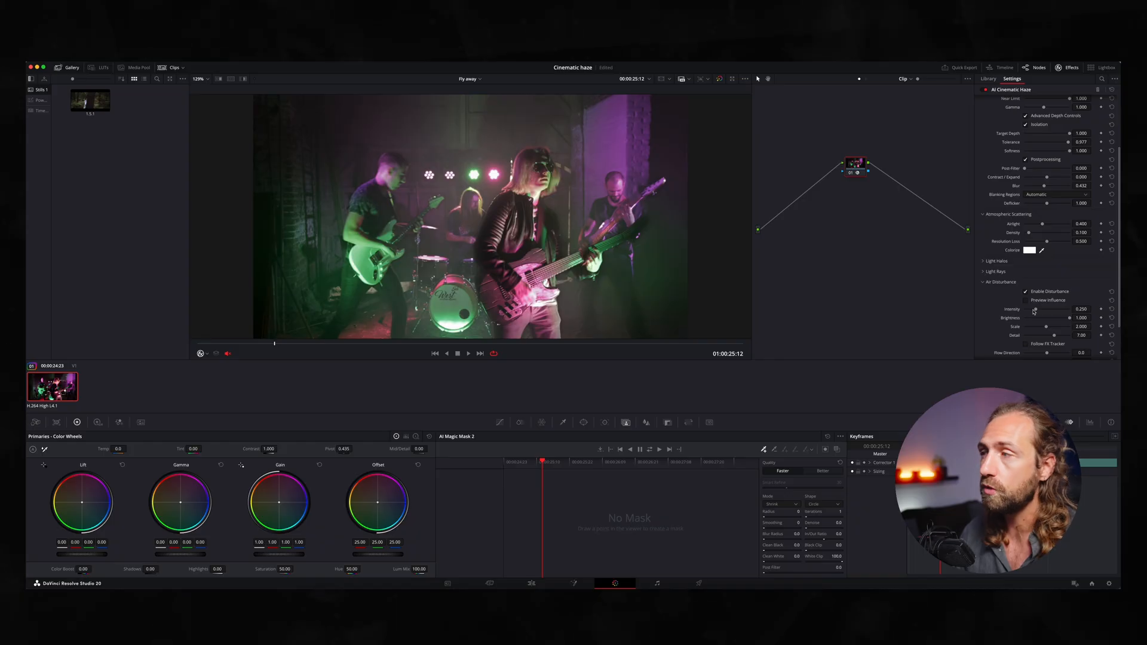
Set the air disturbance's Intensity to about 0.465, Scale to about 0.614 and Detail to about 9.09, and play the clip
left_click_drag(1037, 312, 1032, 335)
scroll(1043, 317, "up", 1)
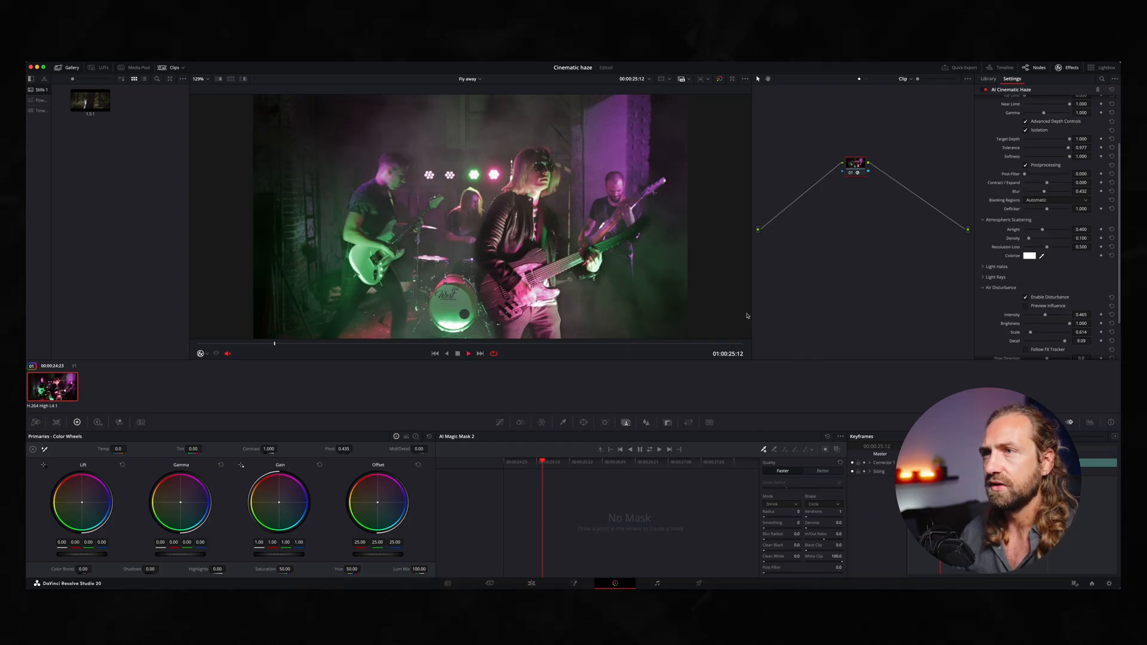
key("space")
Set Flow Direction to about -23.7, Flow Speed to about 0.326 and Seethe Rate to about 0.364, and check Follow FX Tracker in playback
scroll(1023, 283, "down", 3)
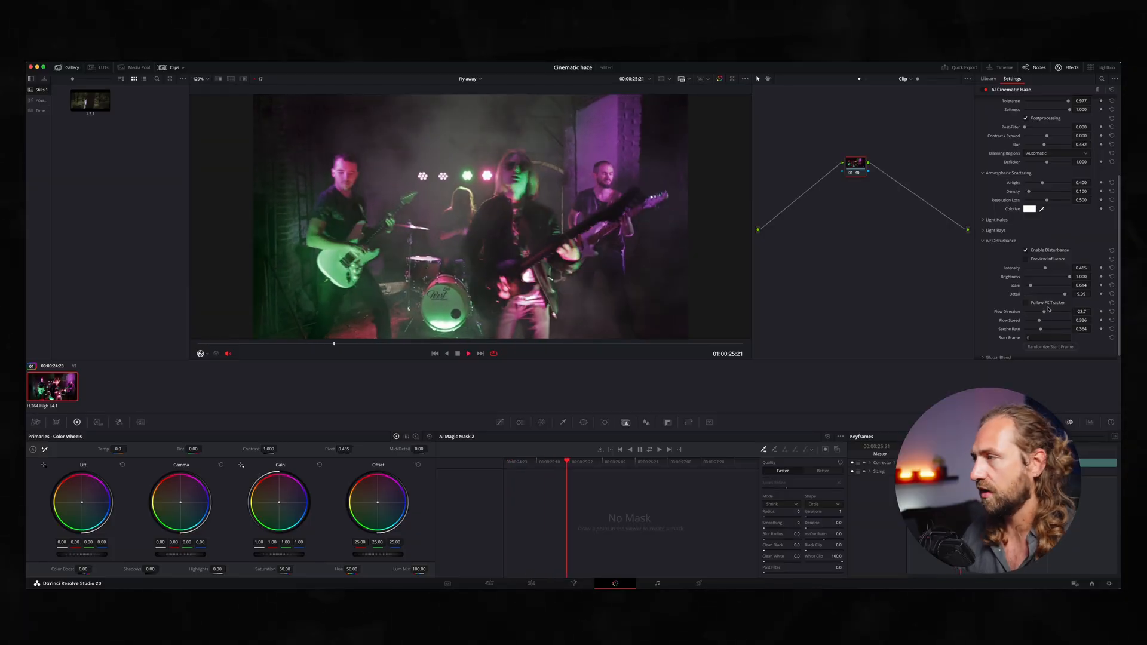
key("space")
left_click(1026, 303)
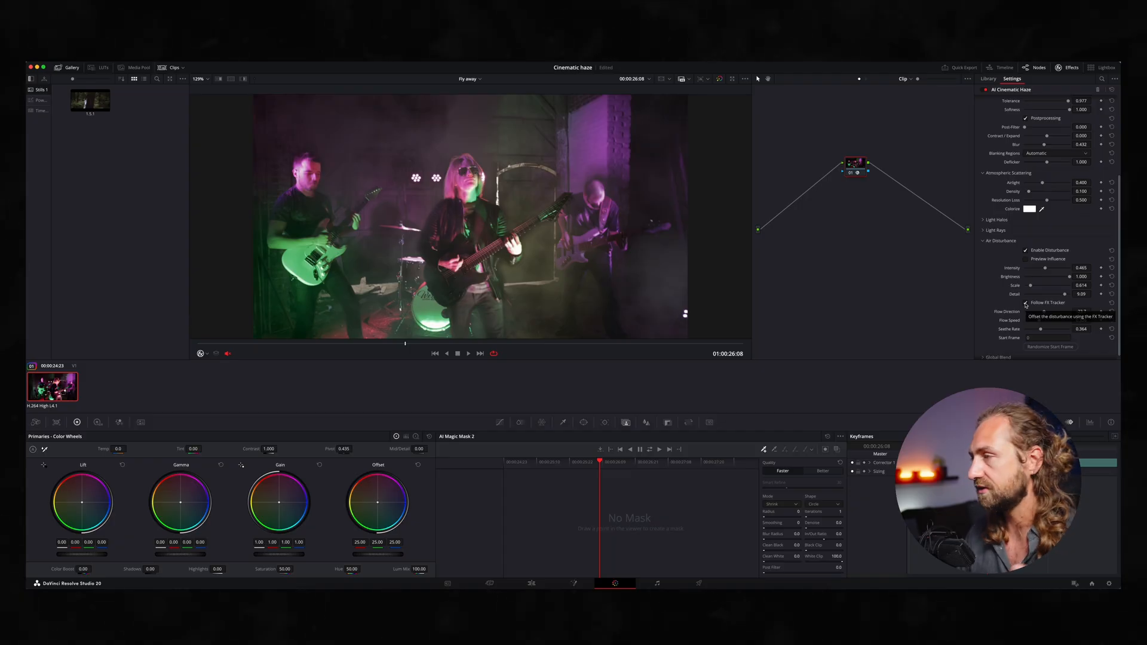
key("space")
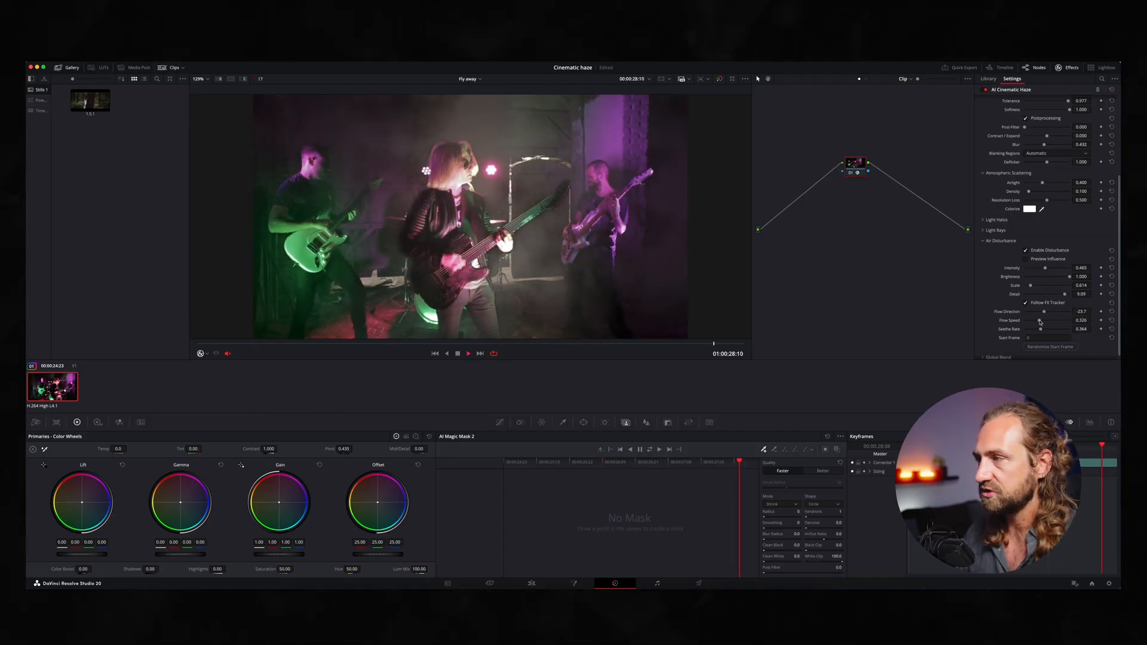
key("space")
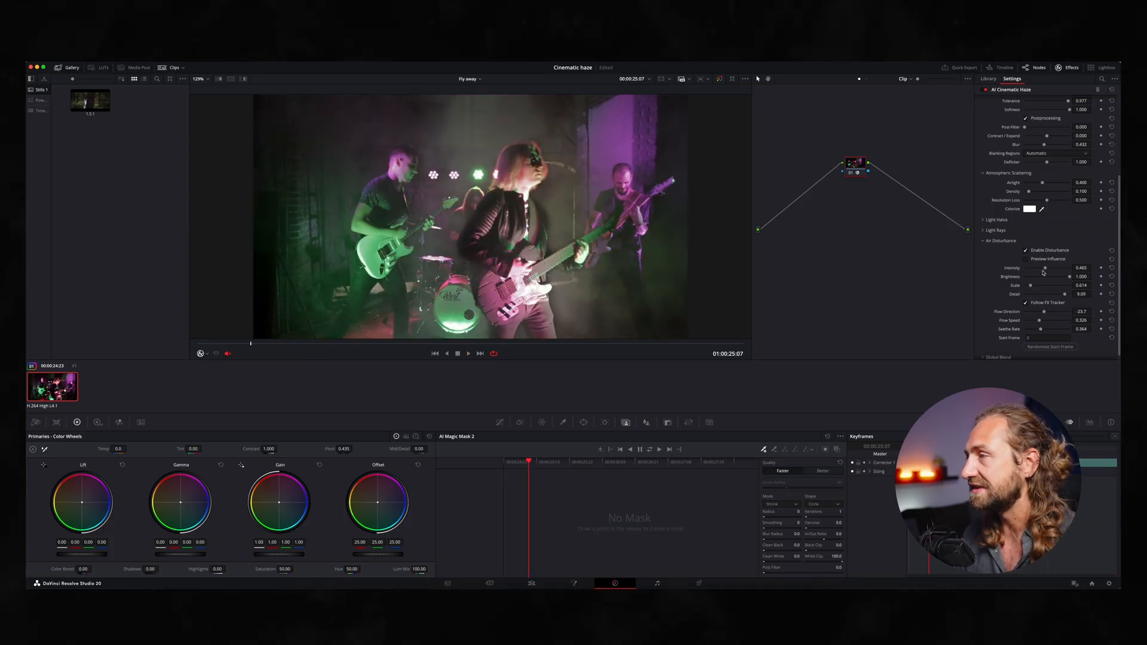
Lower the air disturbance's Intensity to about 0.132, and disable the disturbance to compare the clip in playback
left_click_drag(1045, 269, 1030, 268)
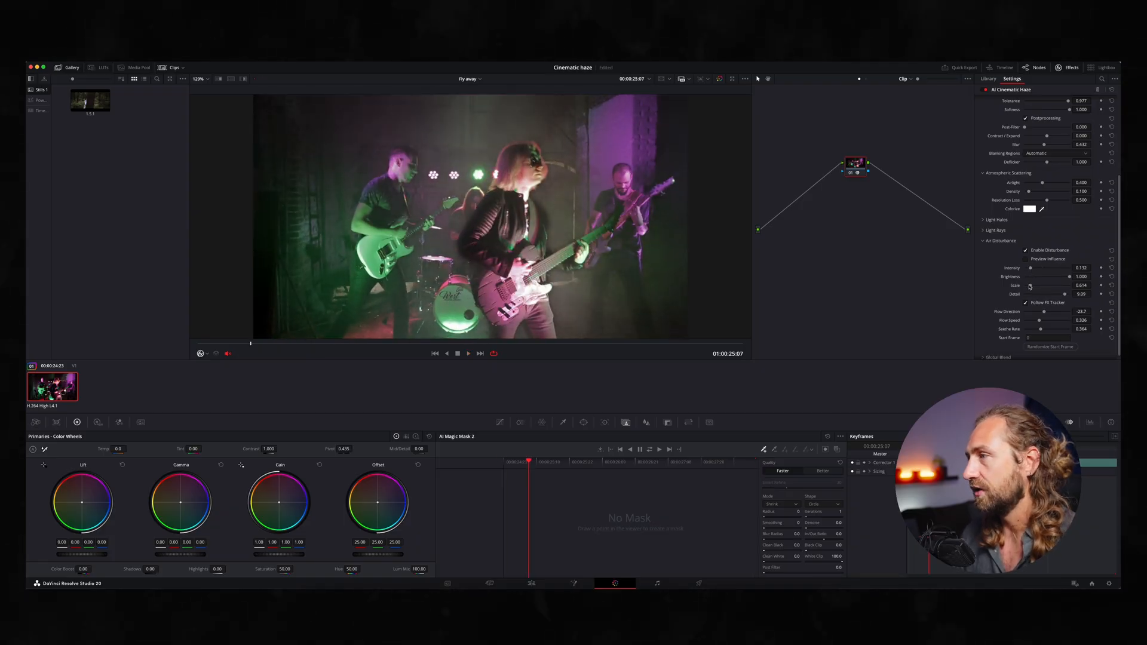
left_click(1027, 252)
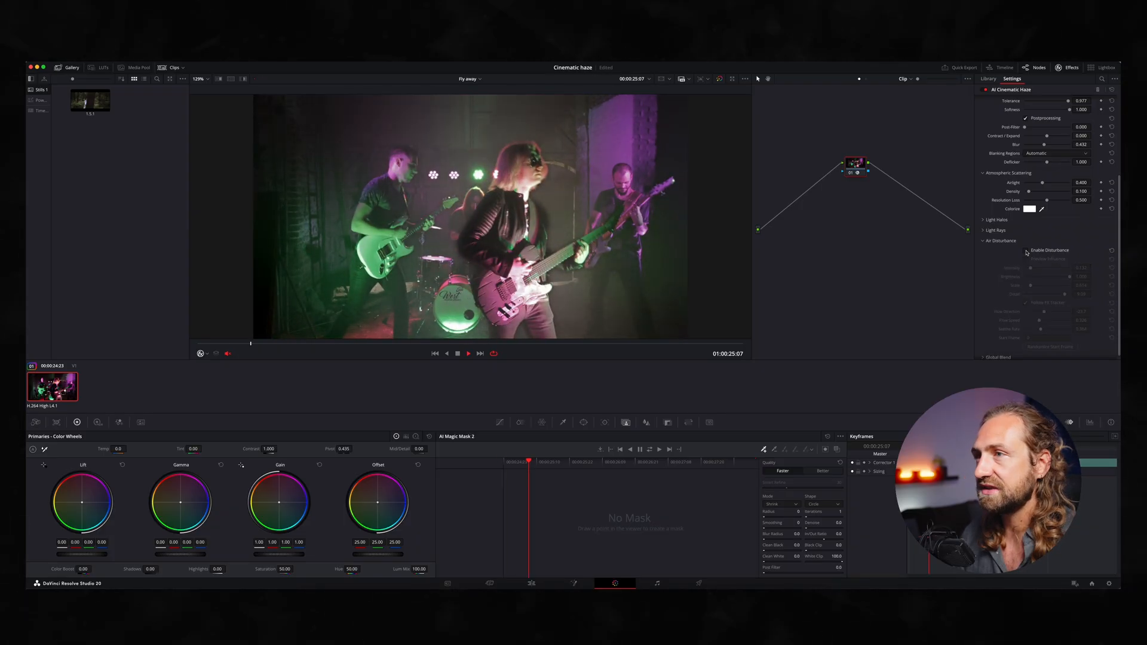
key("space")
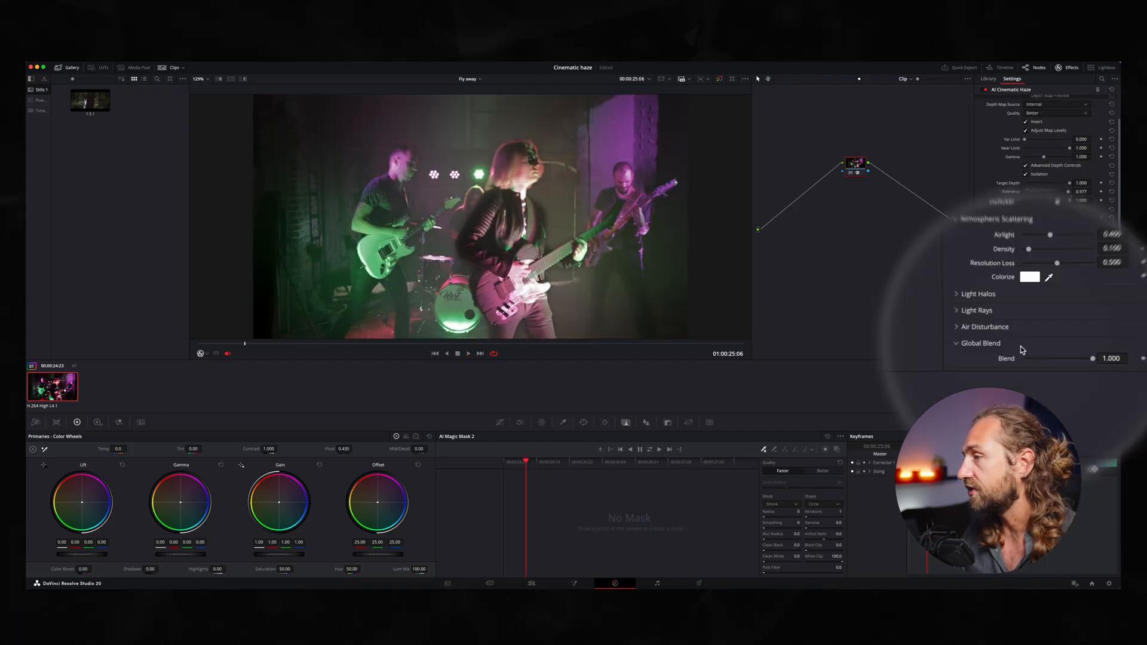
Try a lower Global Blend amount for the whole haze effect
mouse_move(1092, 359)
left_mouse_down()
mouse_move(1048, 359)
mouse_move(1081, 359)
left_mouse_up()
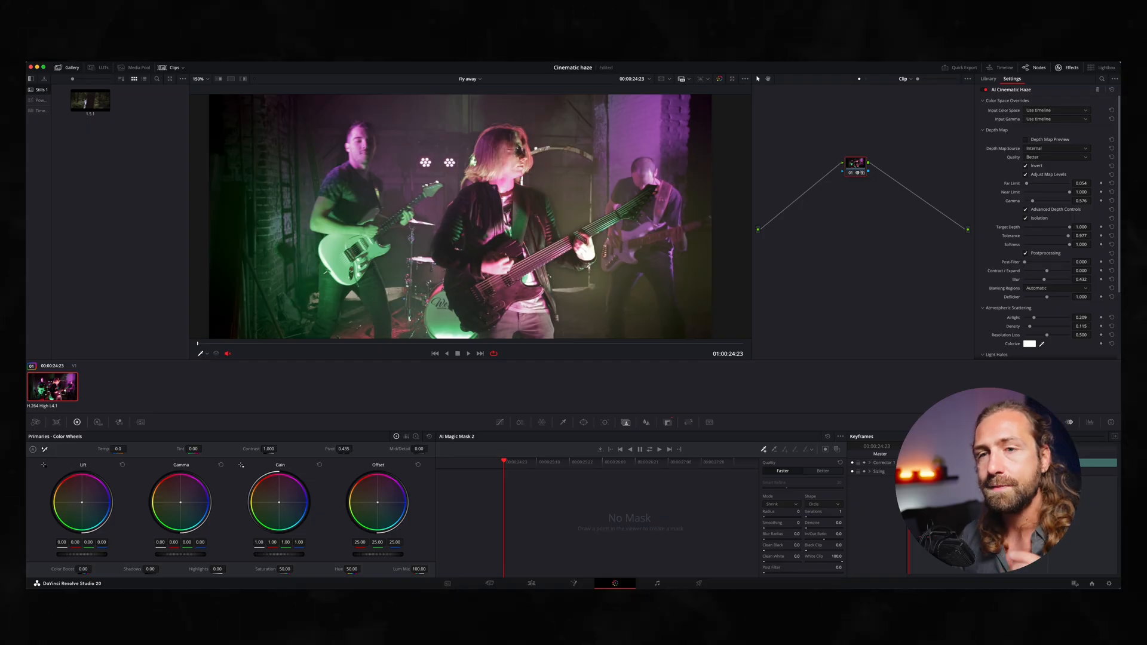
Load the band clip's "avec CST" grade version and check the whole frame against the previous version
right_click(58, 384)
mouse_move(110, 152)
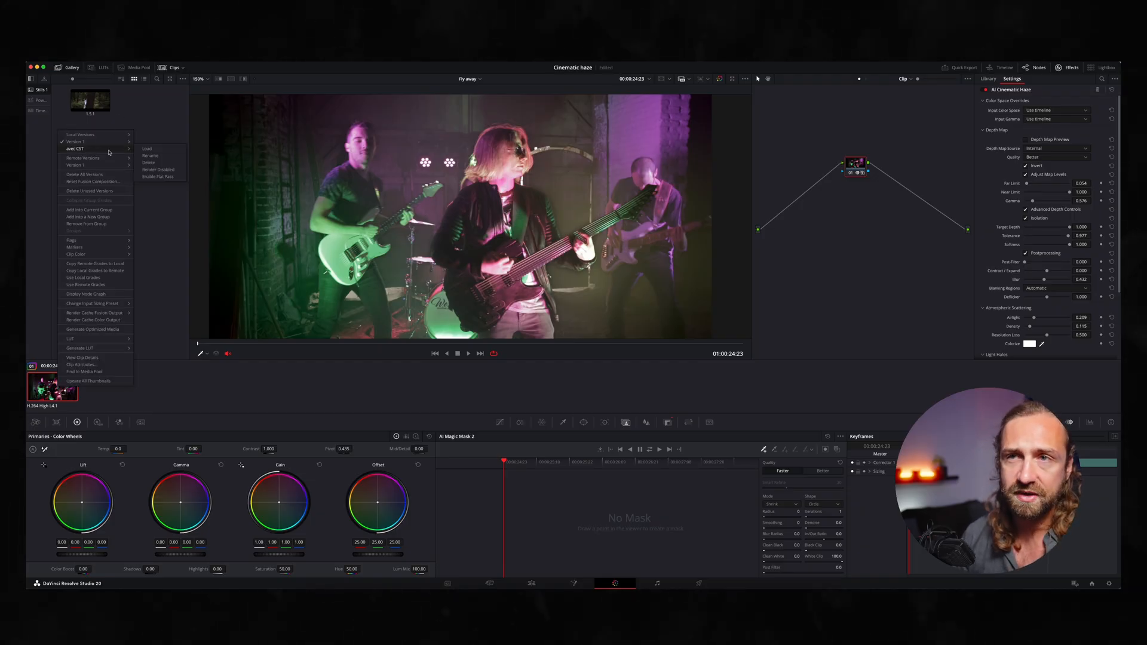
left_click(145, 149)
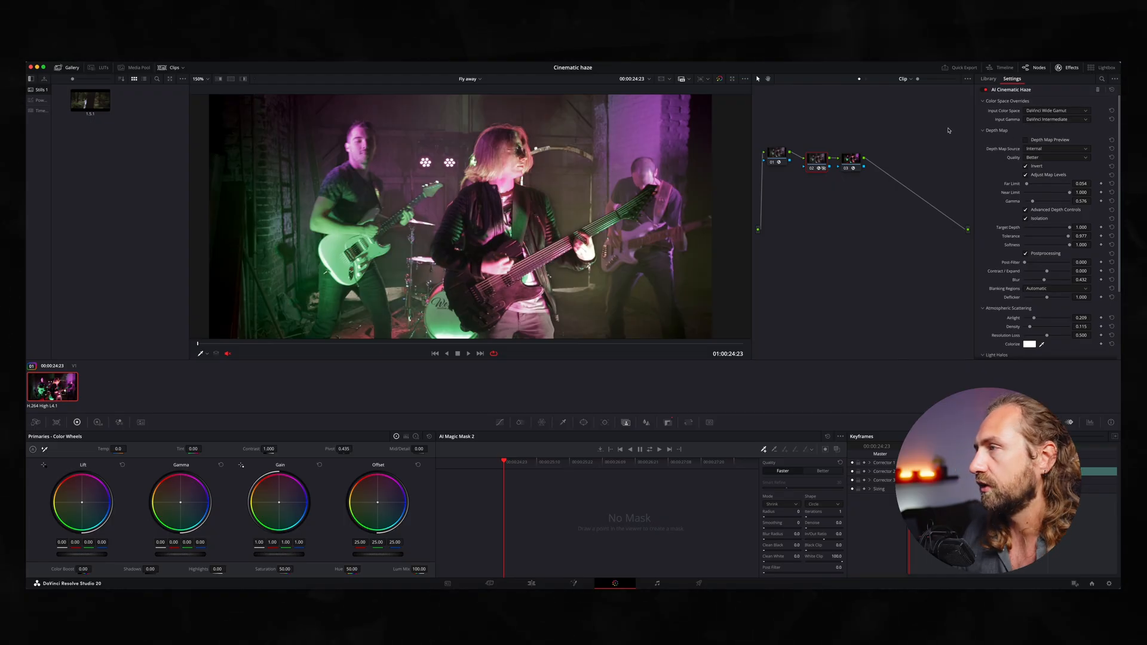
scroll(465, 286, "down", 5)
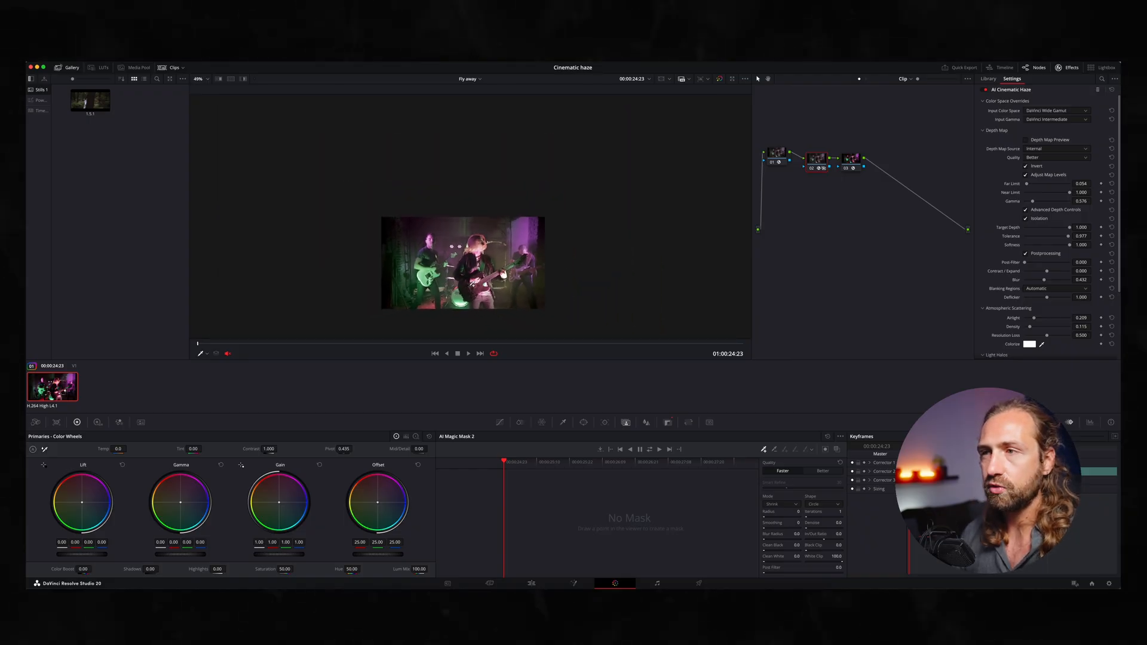
scroll(493, 293, "up", 4)
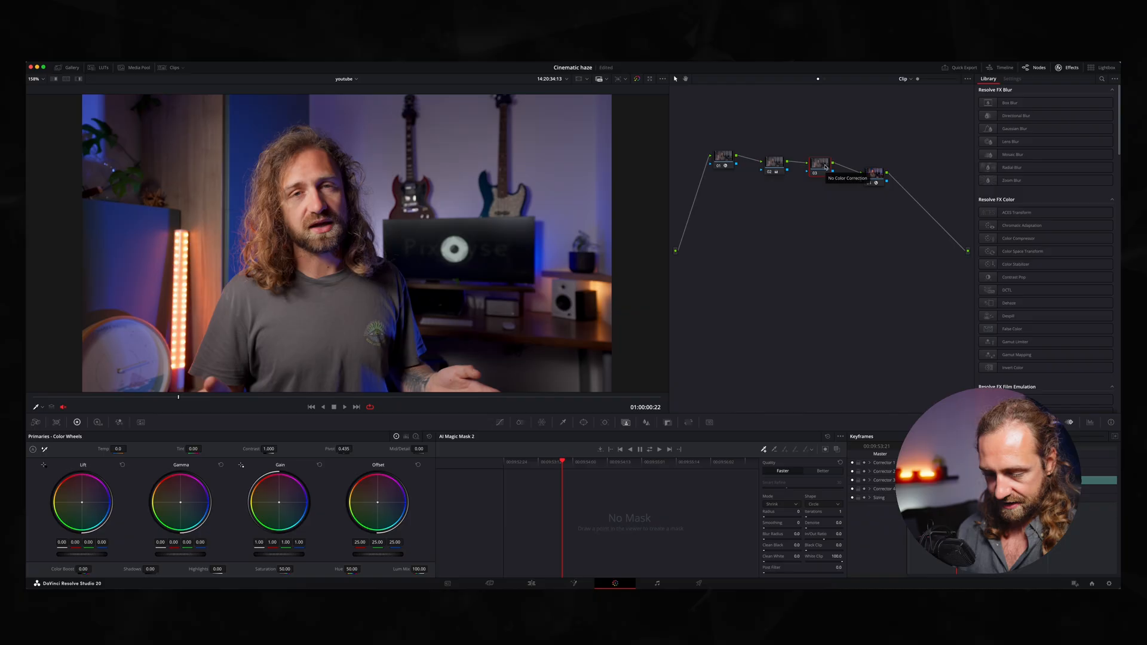
Add the AI Cinematic Haze effect to the third node of the talking-head clip
key("shift+space")
type("cin")
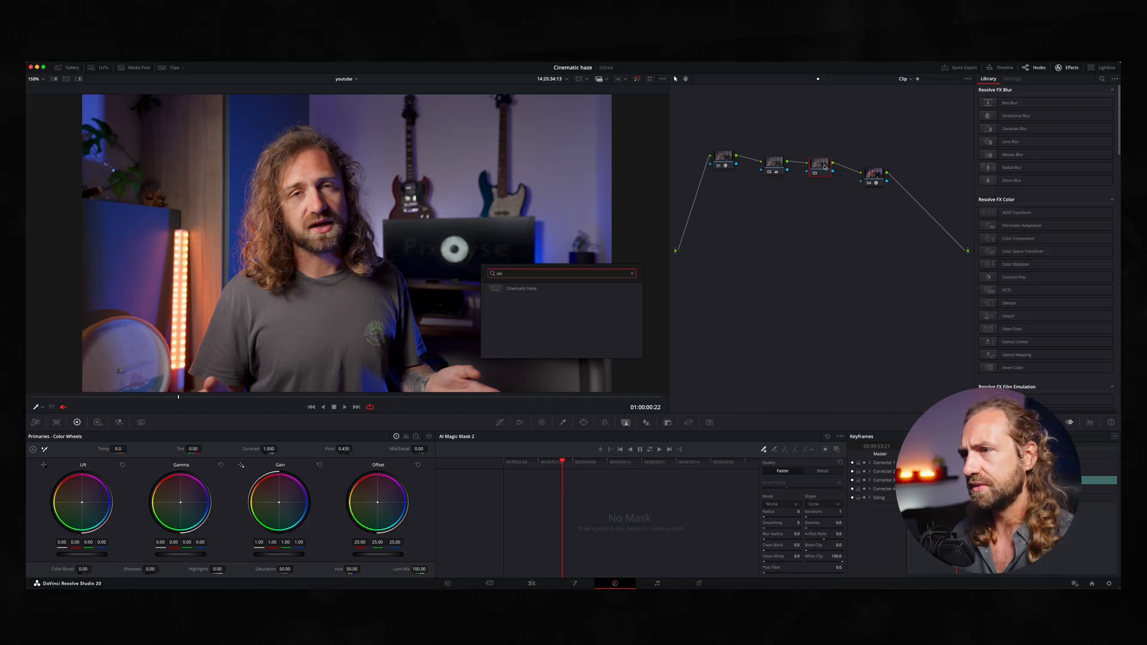
key("Return")
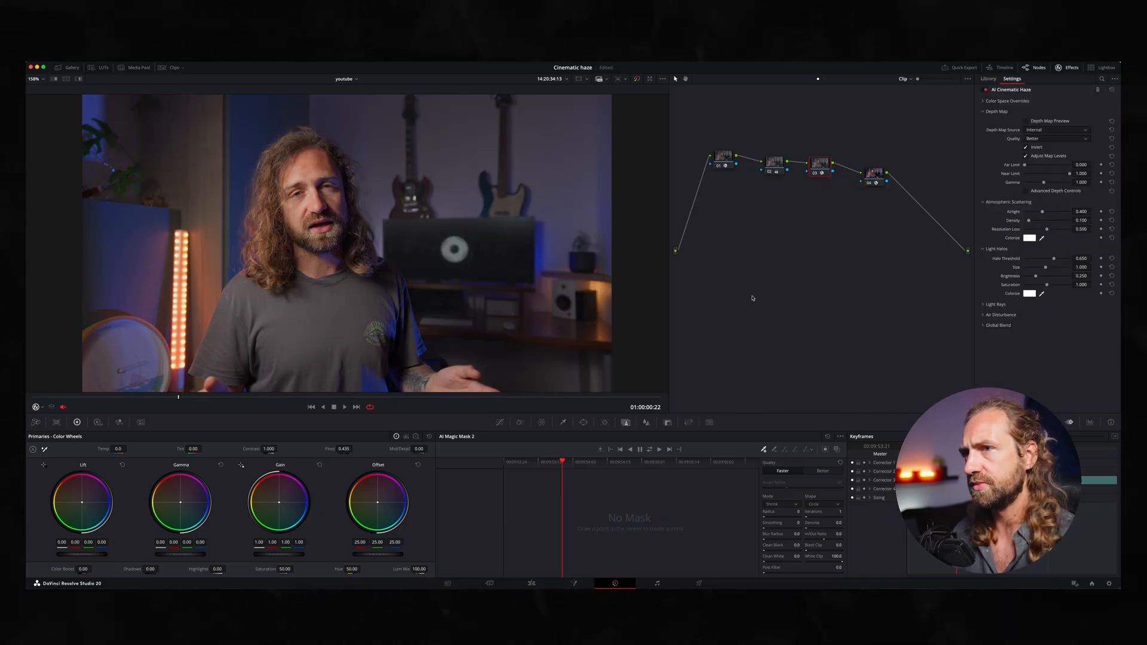
Set the haze's Input Color Space to DaVinci Wide Gamut and its Input Gamma to DaVinci Intermediate
left_click(1018, 102)
left_click(1053, 112)
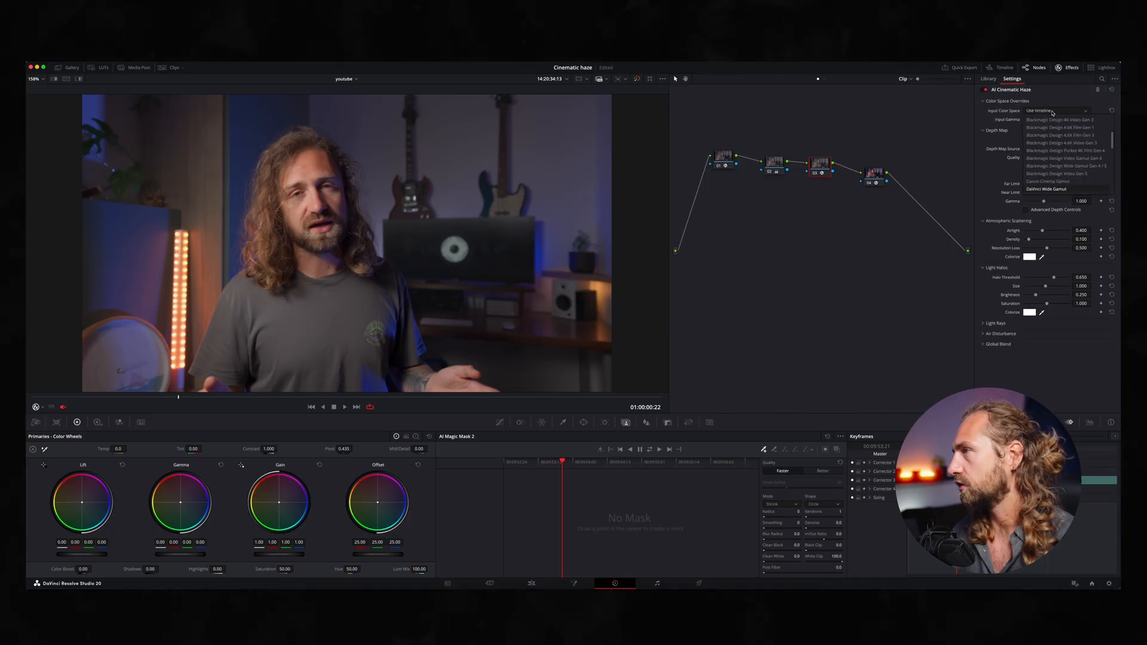
left_click(1049, 122)
key("d")
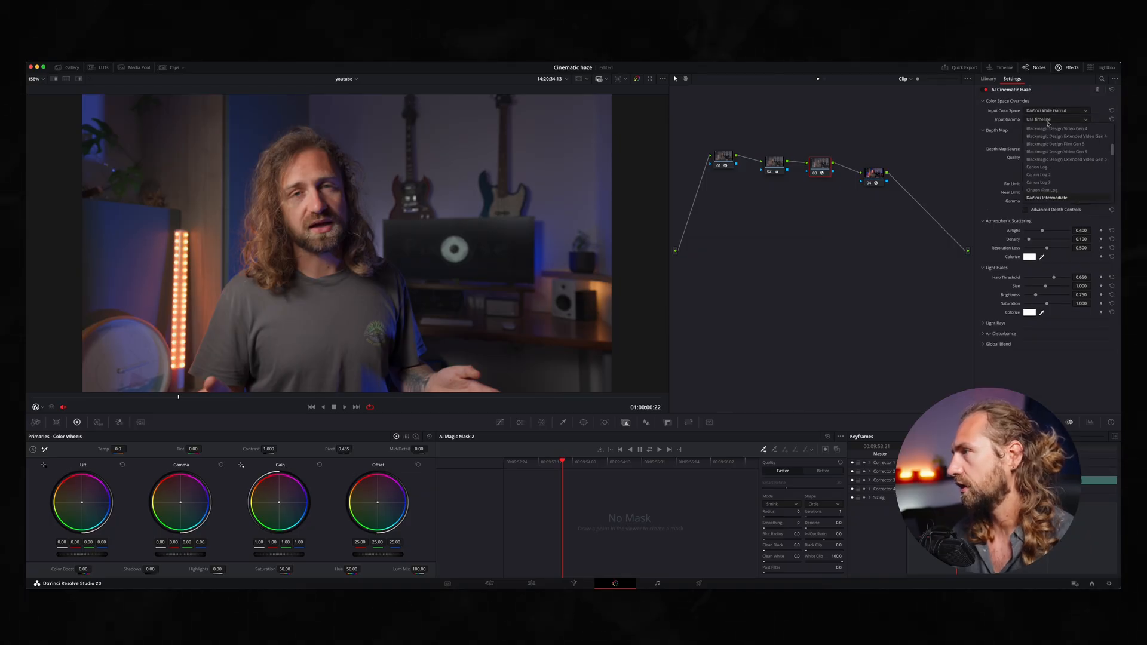
key("Return")
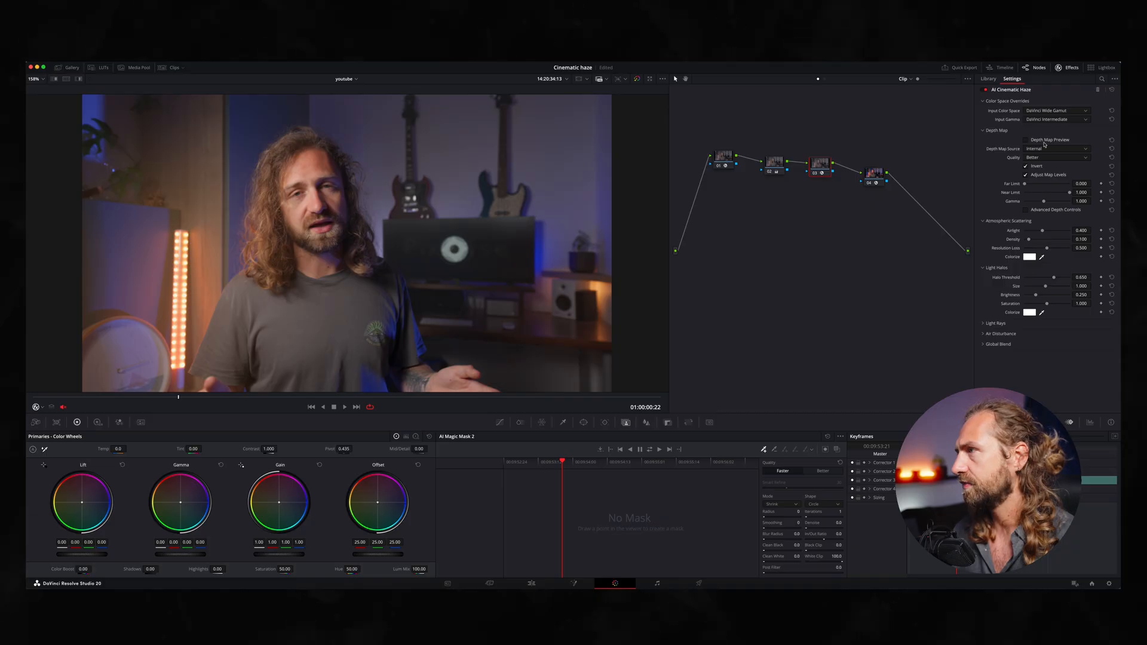
Preview the depth map, set its Near Limit to about 0.541 and Gamma to about 1.075, and play the clip
left_click(1028, 141)
left_click(1027, 141)
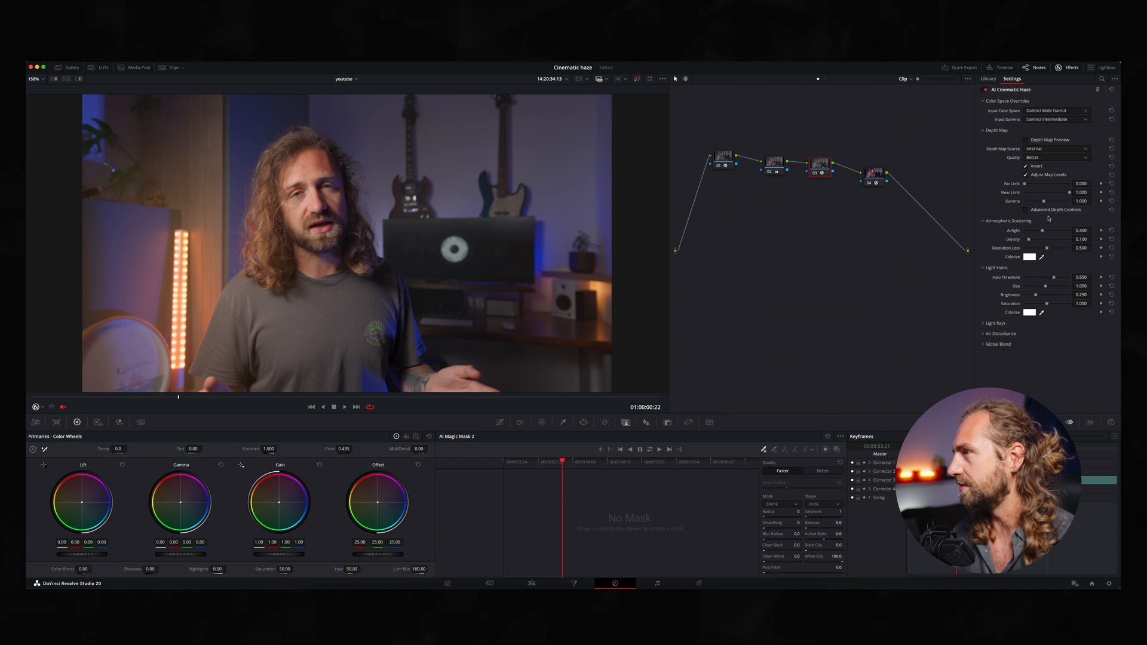
left_click(1027, 141)
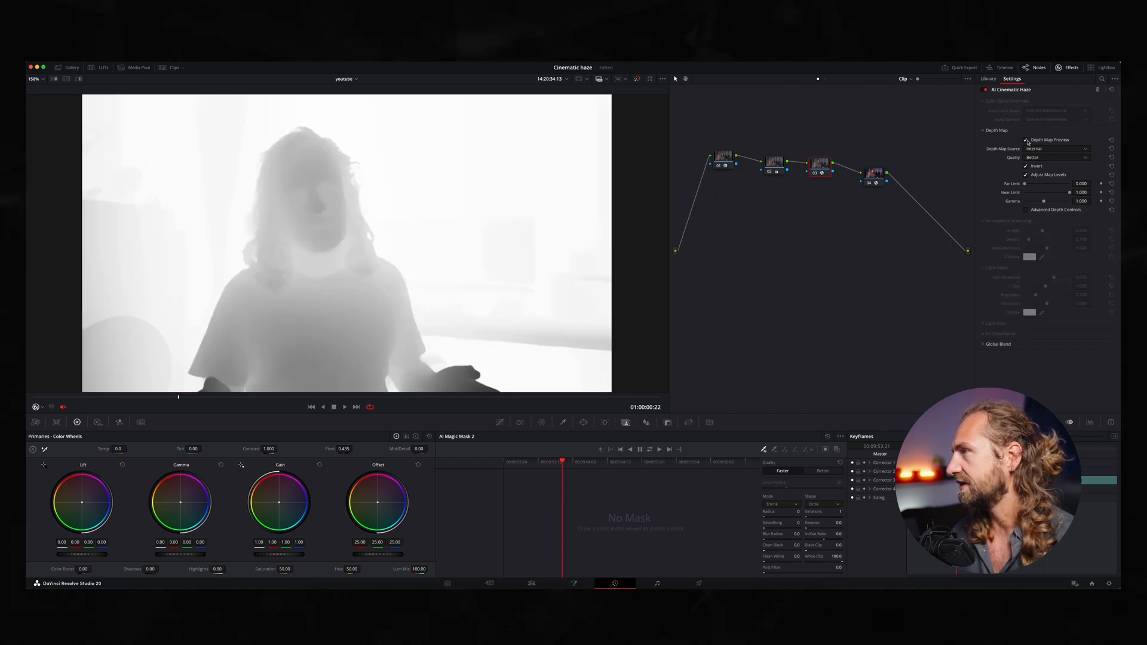
left_click_drag(1026, 185, 1056, 193)
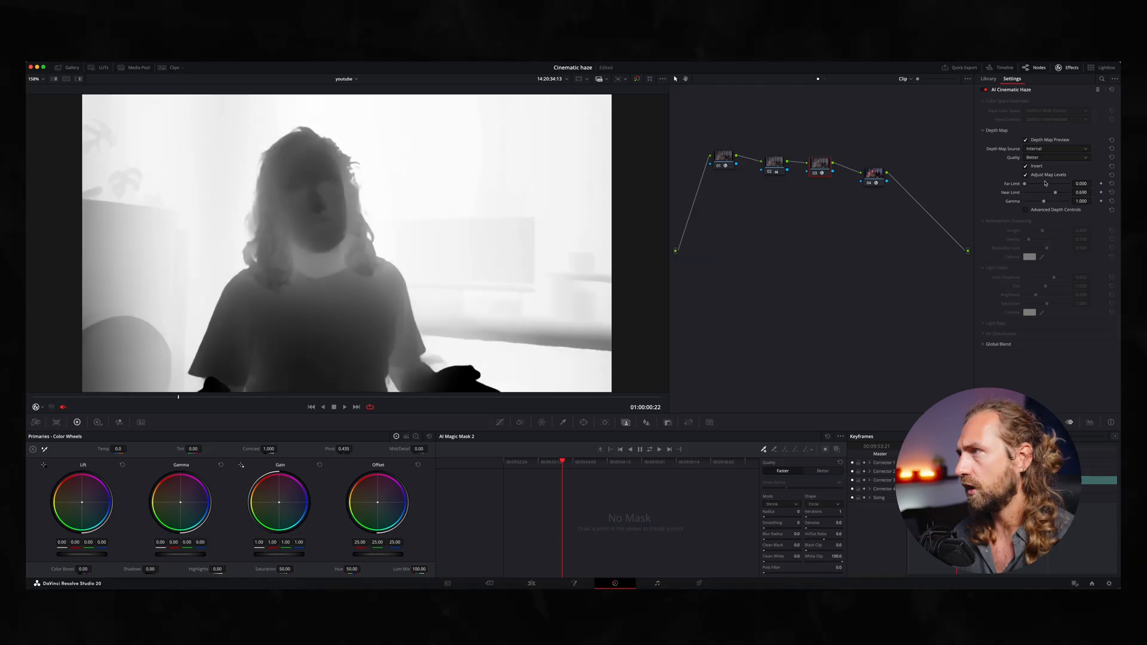
left_click(1026, 141)
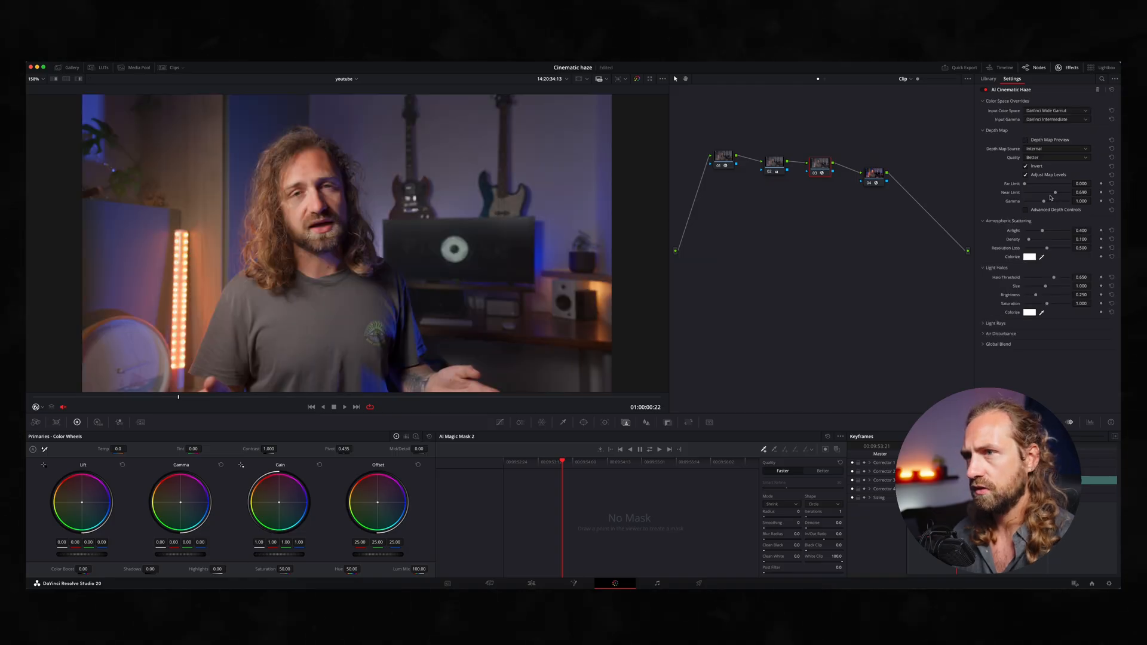
left_click_drag(1056, 193, 1041, 193)
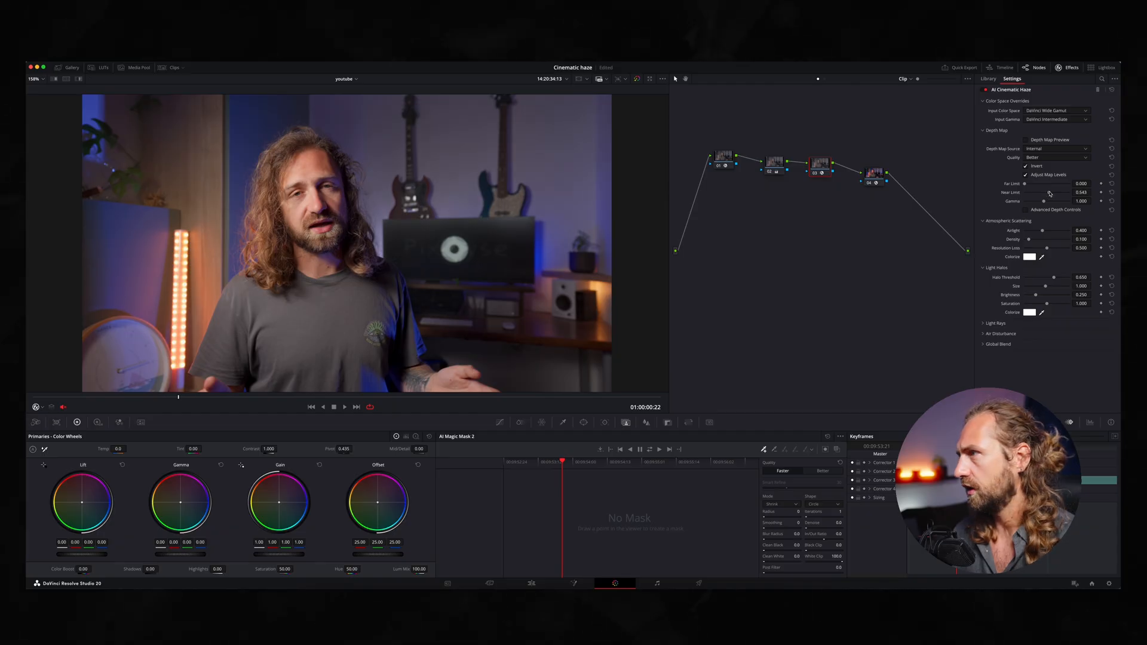
left_click_drag(1055, 204, 1046, 202)
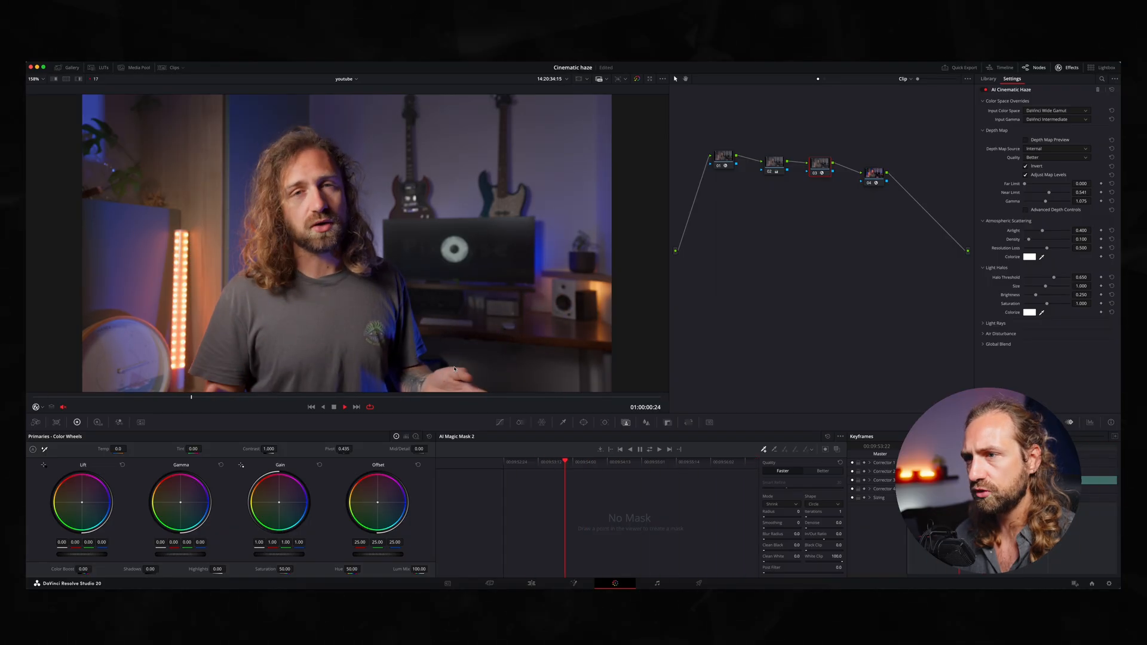
key("space")
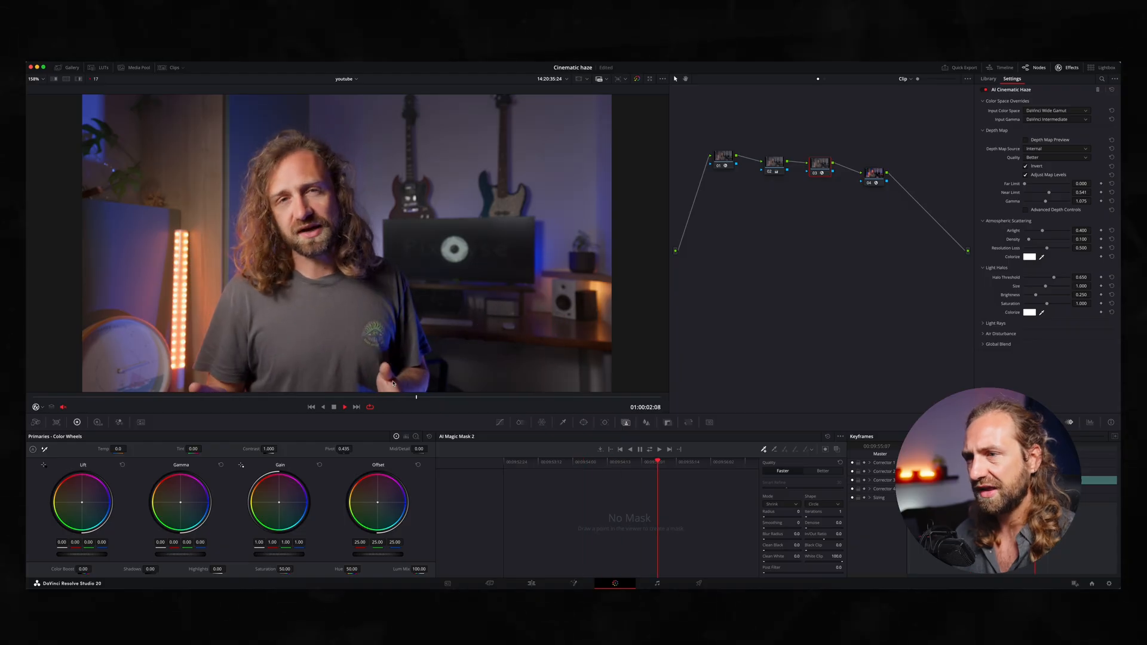
Enable Advanced Depth Controls and Postprocessing, and set the depth map's Blur to about 0.287 while previewing the map
left_click(1026, 210)
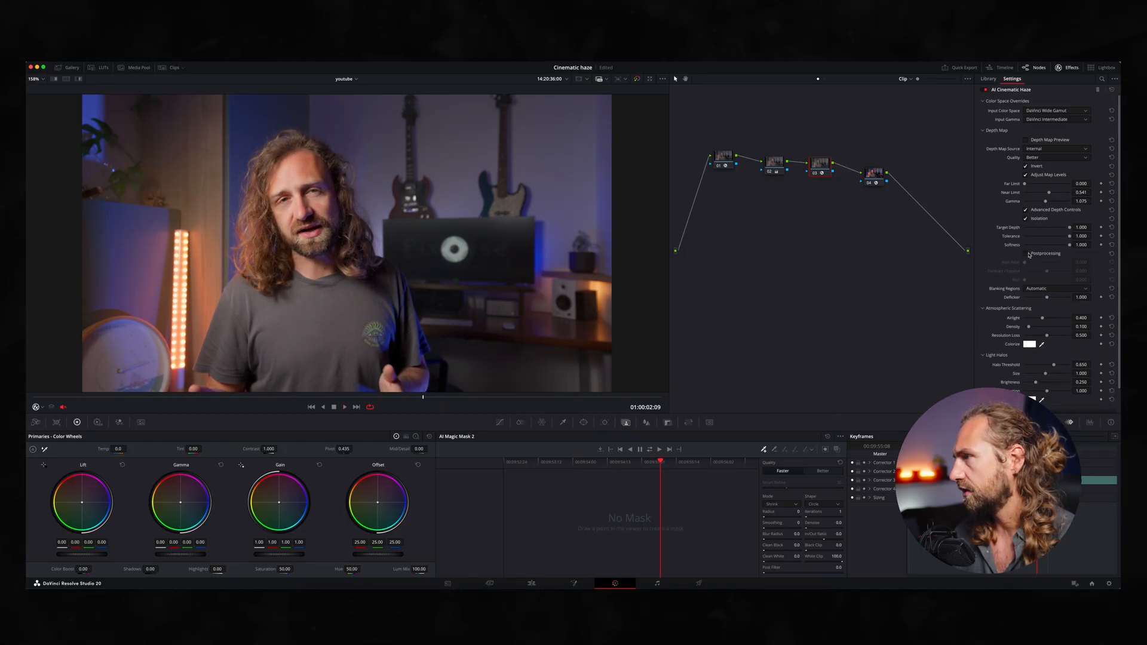
left_click(1026, 254)
left_click_drag(1026, 281, 1041, 281)
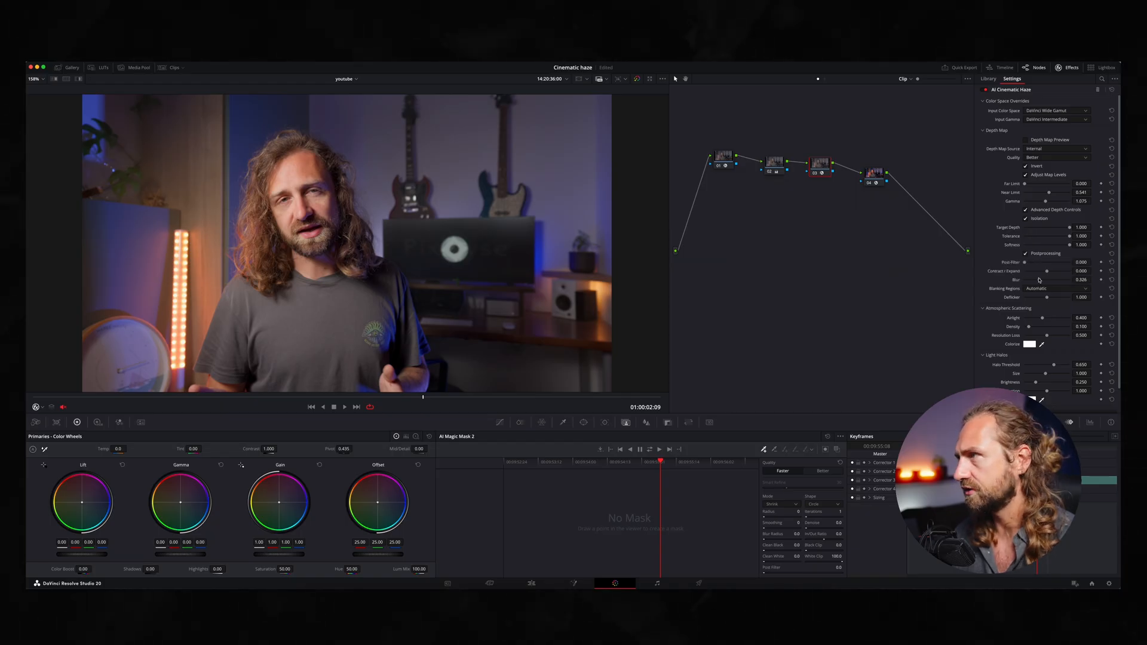
left_click(1026, 140)
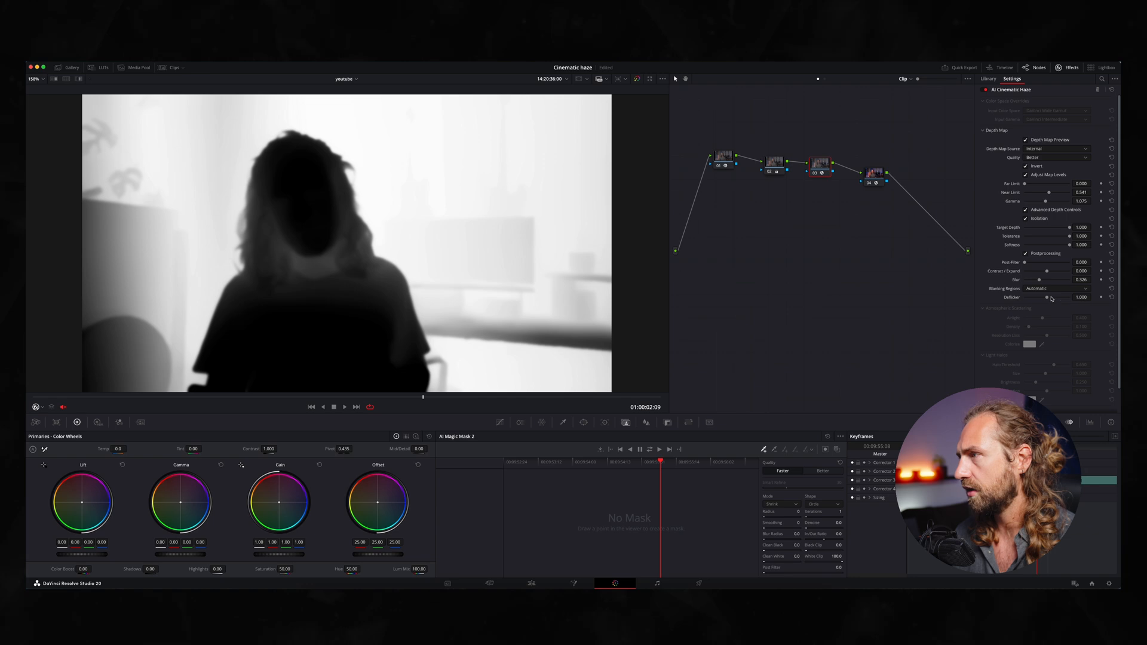
left_click_drag(1042, 286, 1038, 282)
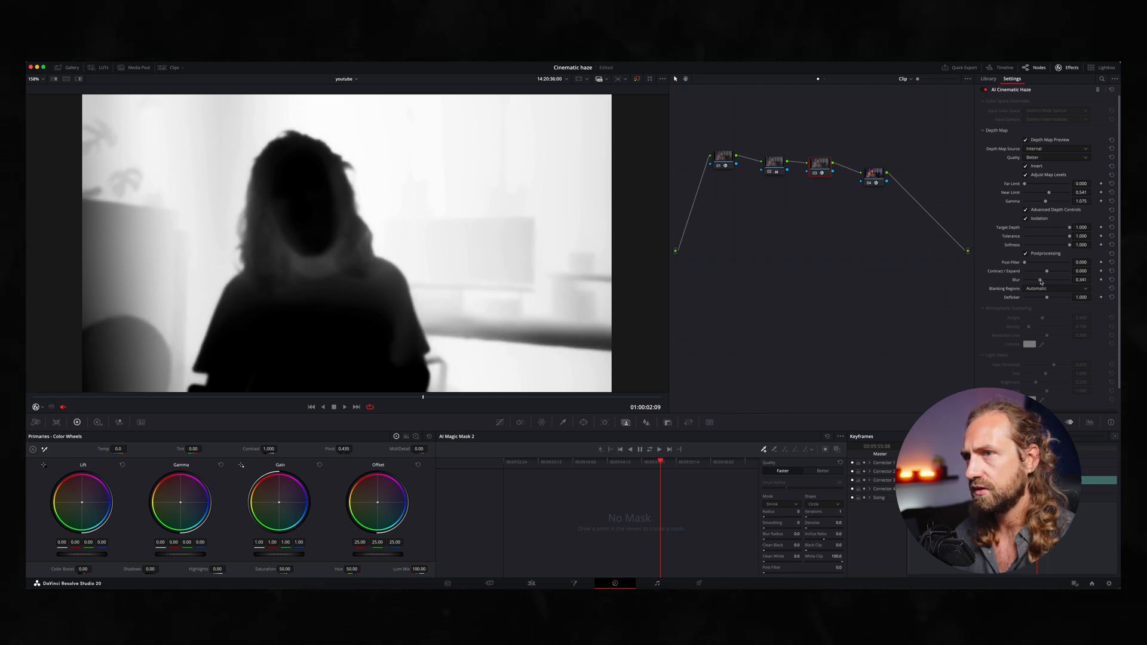
Disable Isolation, lower the depth map's Near Limit to about 0.450, and return to the normal image
left_click(1040, 219)
left_click_drag(1049, 193, 1045, 194)
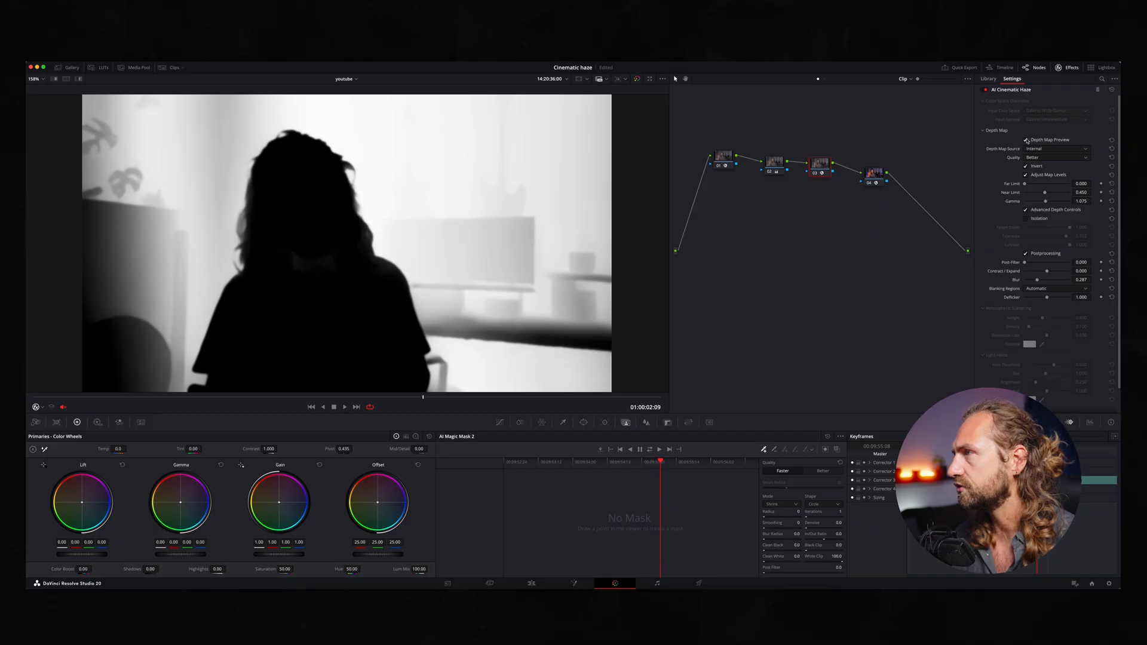
left_click(1027, 140)
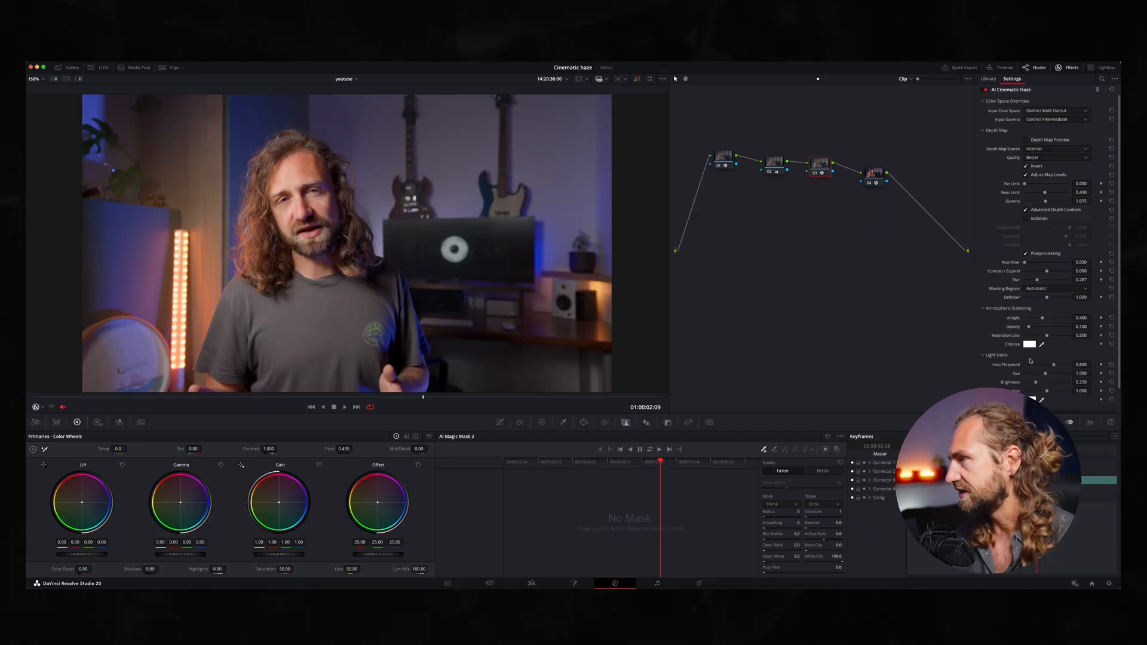
Set Near Limit to about 0.814 and Gamma to 0.847, with Airlight about 0.682, Density 0.070 and Resolution Loss 0.349
mouse_move(1044, 320)
left_mouse_down()
mouse_move(1054, 318)
mouse_move(1036, 328)
left_mouse_up()
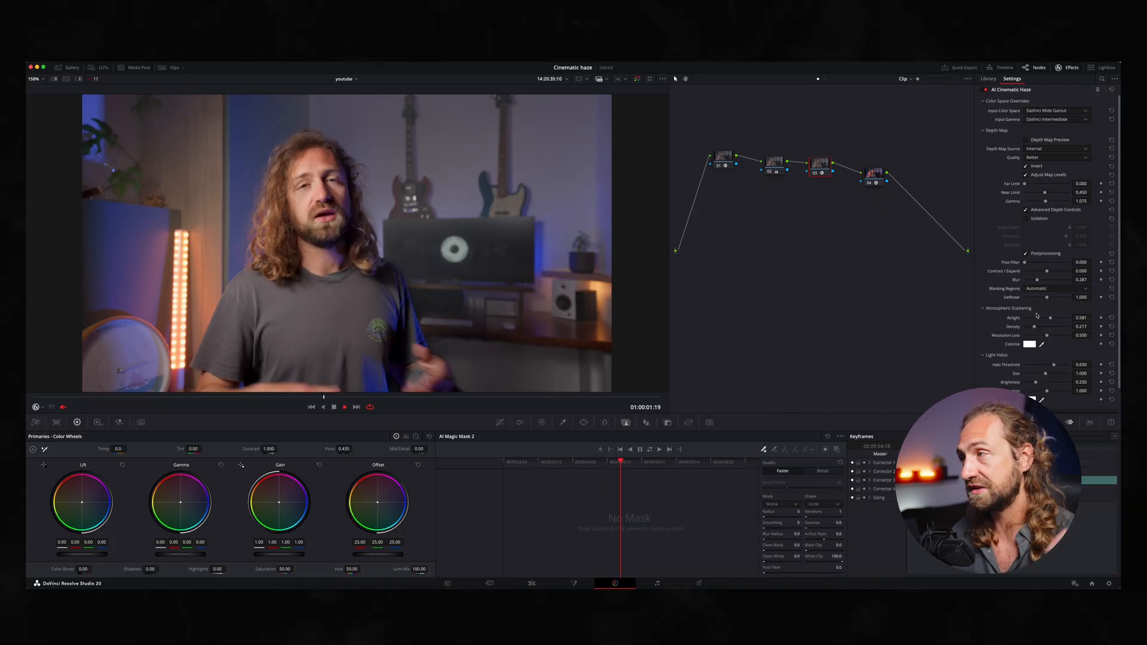
left_click_drag(1046, 193, 1062, 194)
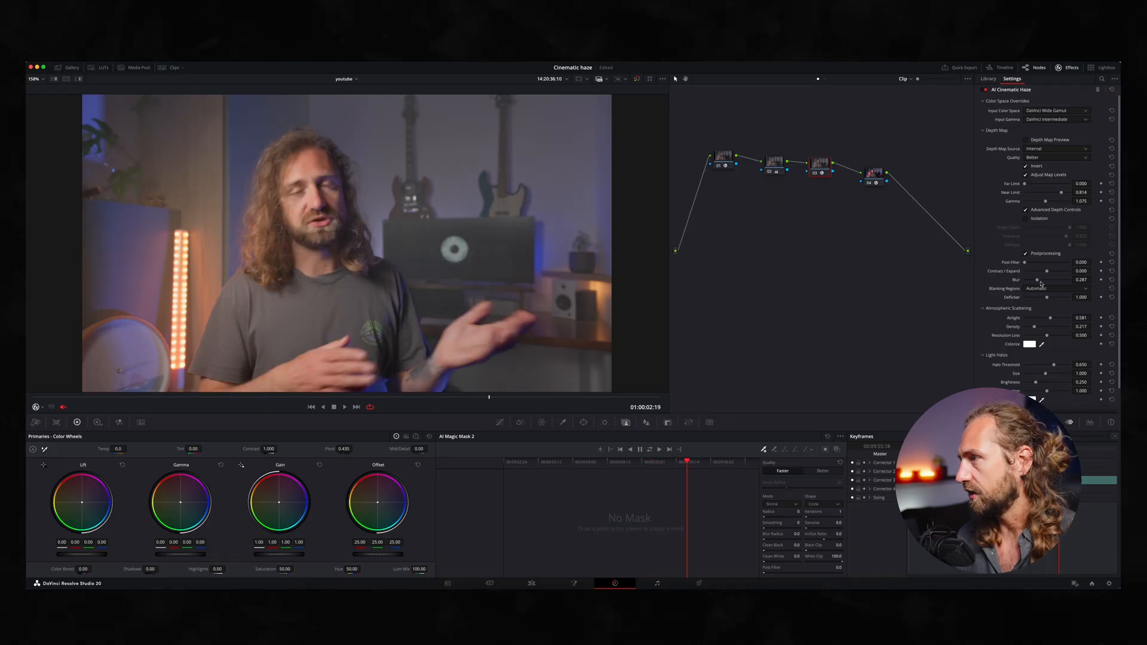
left_click_drag(1050, 320, 1027, 329)
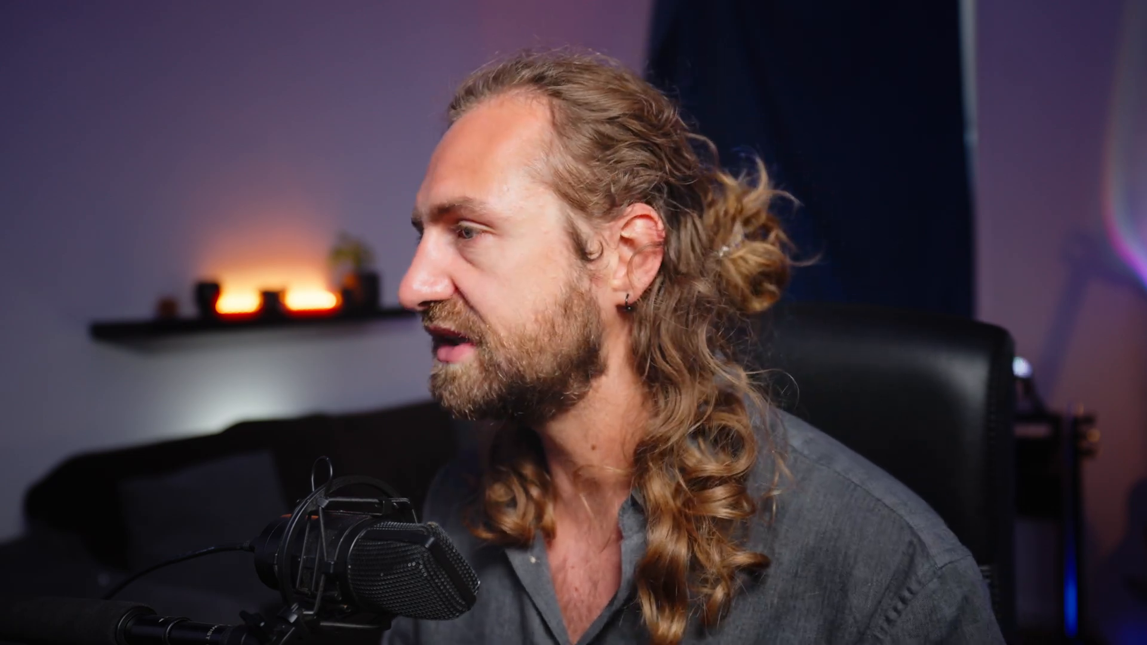
Enable the air disturbance, and set its Intensity to about 0.543 and Scale to about 0.644
scroll(1030, 345, "down", 3)
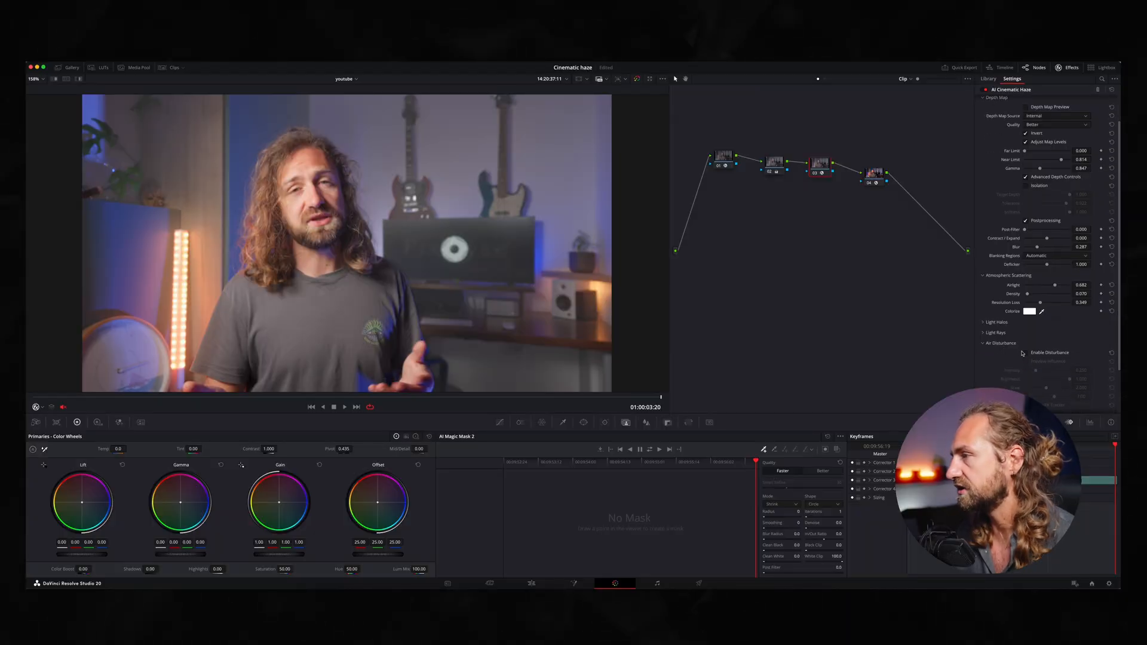
left_click(1027, 353)
scroll(1040, 353, "down", 5)
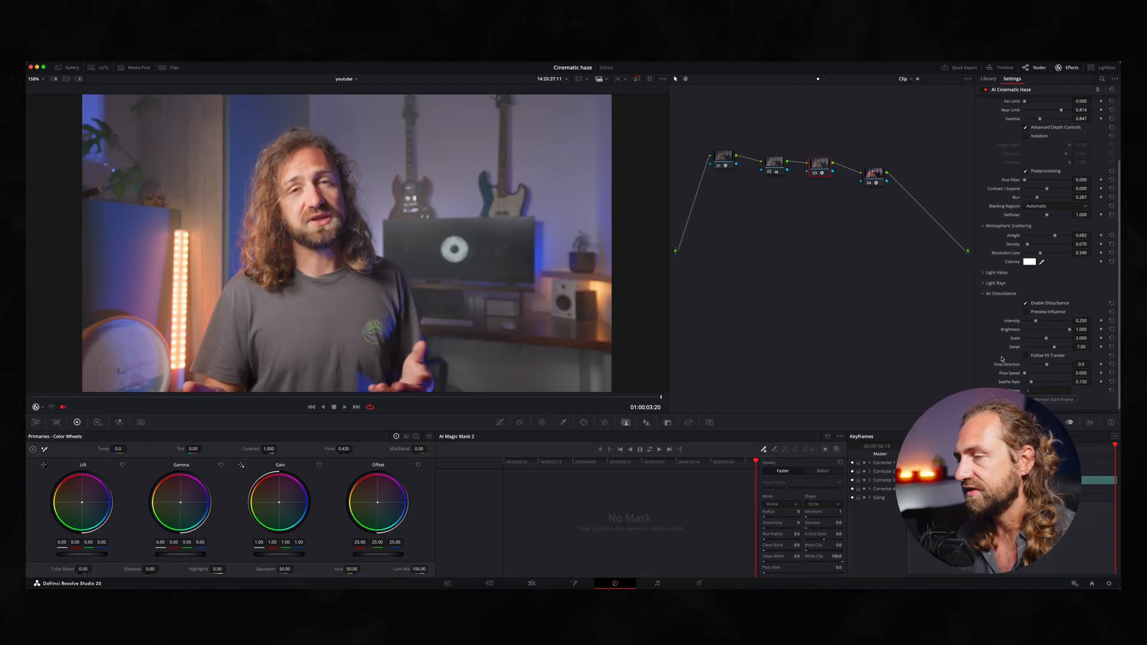
mouse_move(1046, 336)
left_mouse_down()
mouse_move(1032, 336)
mouse_move(1040, 318)
mouse_move(1070, 322)
mouse_move(1035, 321)
mouse_move(1051, 321)
left_mouse_up()
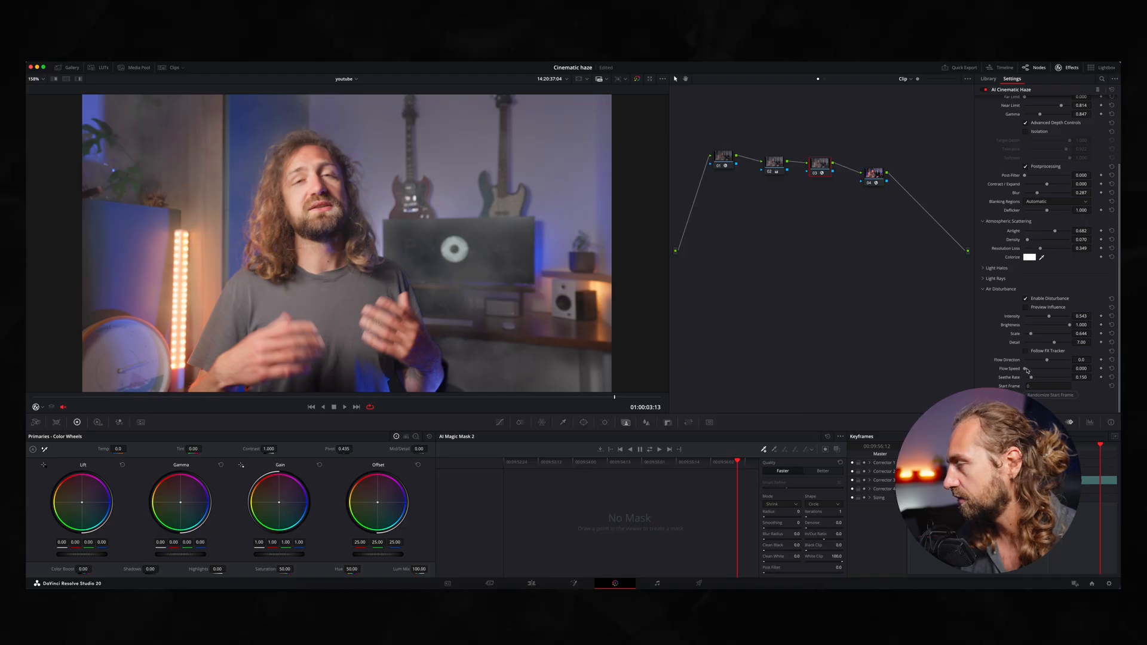
Set Flow Direction to about -42, Flow Speed to about 0.280 and Seethe Rate to about 0.341, and compare with the disturbance disabled
left_click_drag(1026, 370, 1033, 383)
scroll(1032, 387, "down", 1)
scroll(1022, 385, "down", 2)
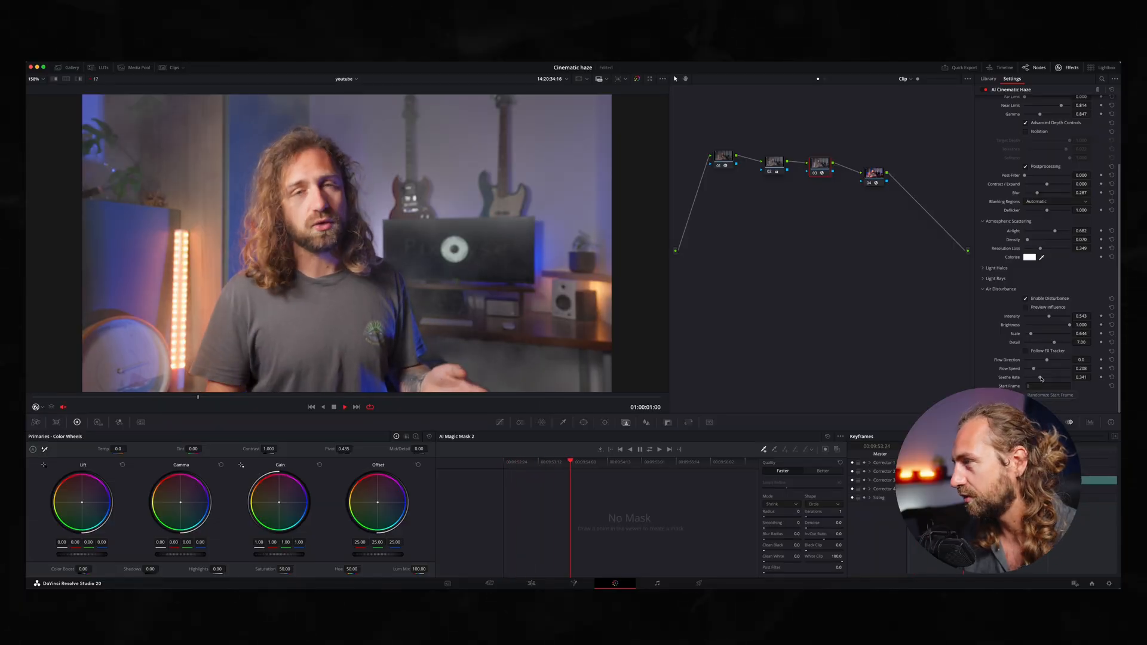
left_click(1026, 299)
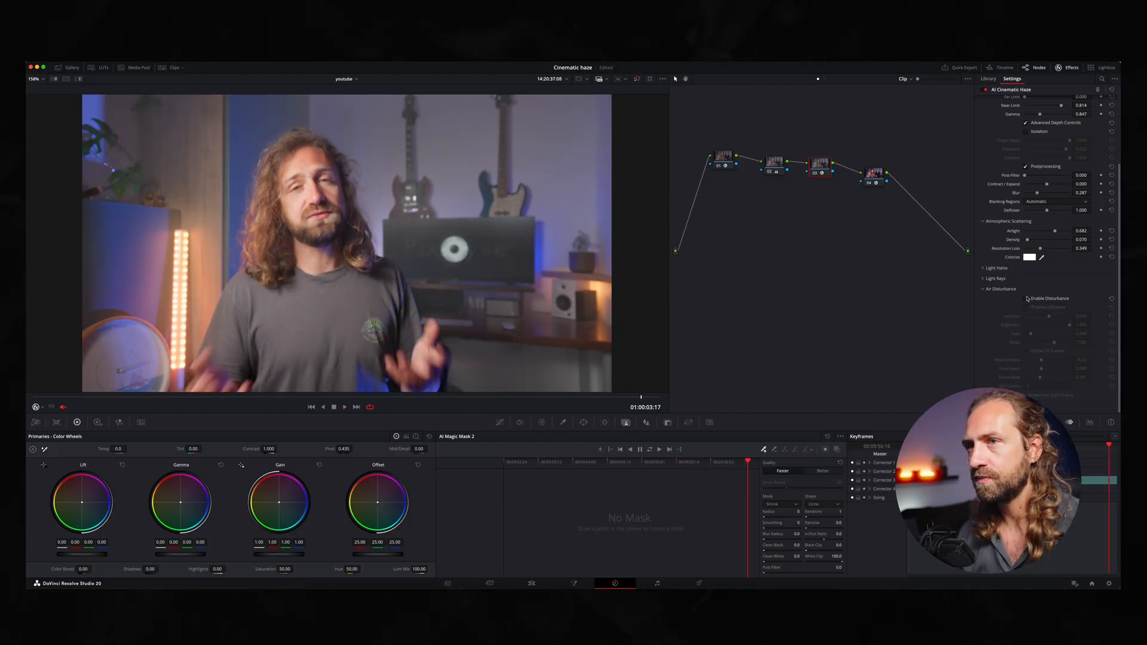
left_click(1027, 299)
Set the air disturbance's Scale to about 2.428 and Intensity to about 0.357, and check it in playback
mouse_move(1031, 334)
left_mouse_down()
mouse_move(1056, 335)
mouse_move(1041, 319)
left_mouse_up()
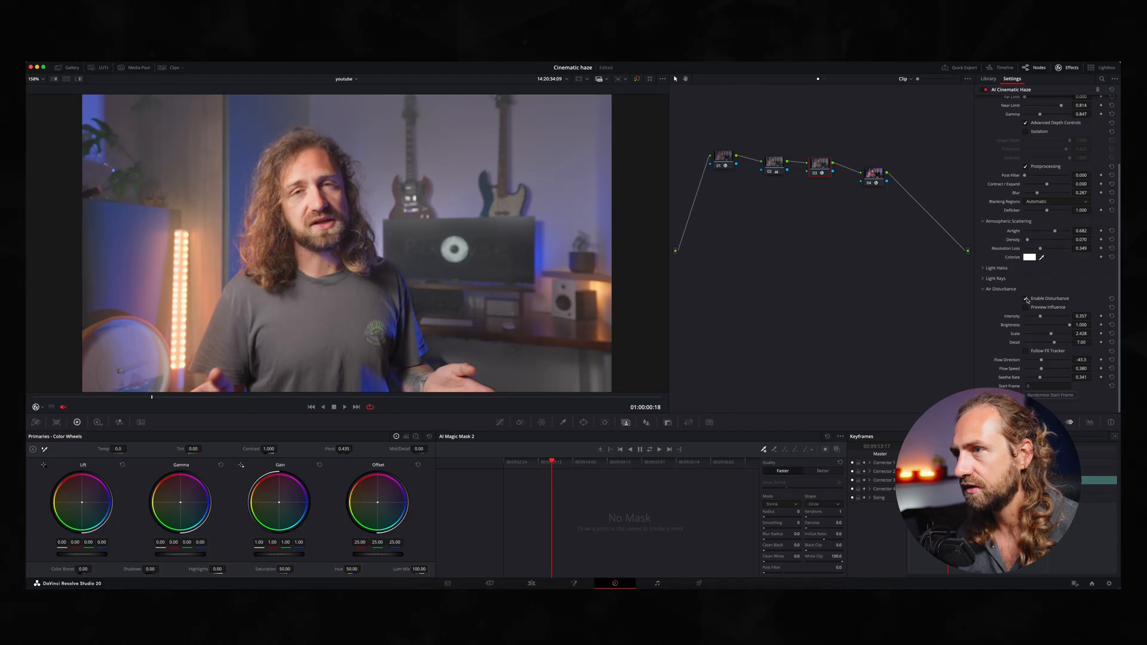
key("space")
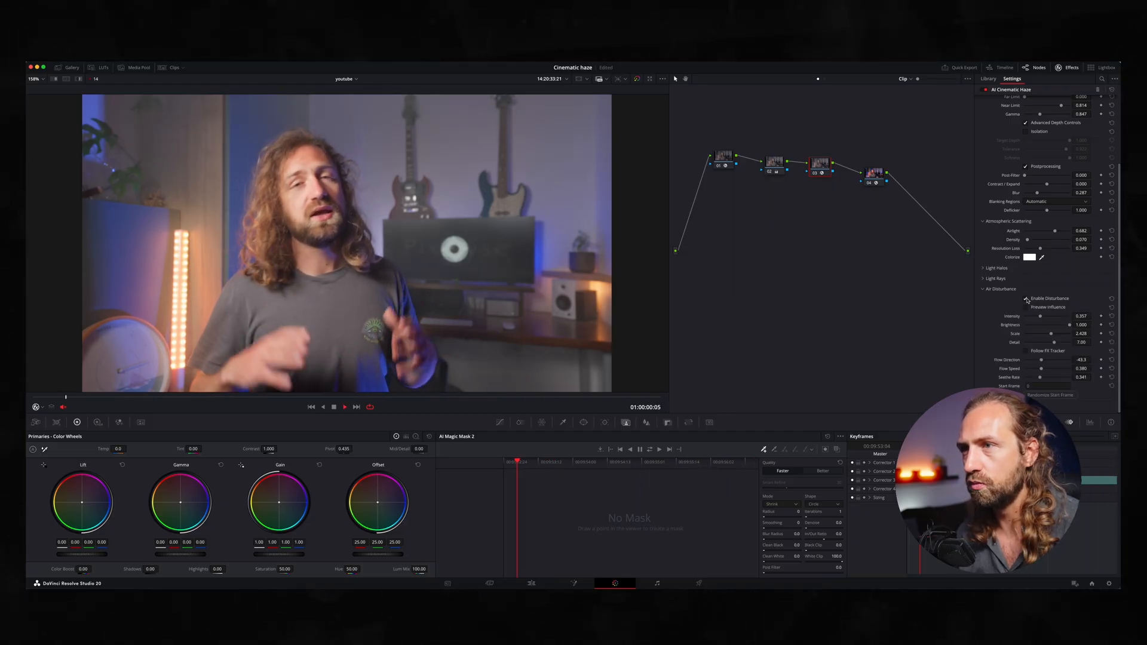
key("space")
Lower the air disturbance's Brightness to about 0.6 and play the clip to check the haze
left_click_drag(1068, 328, 1061, 326)
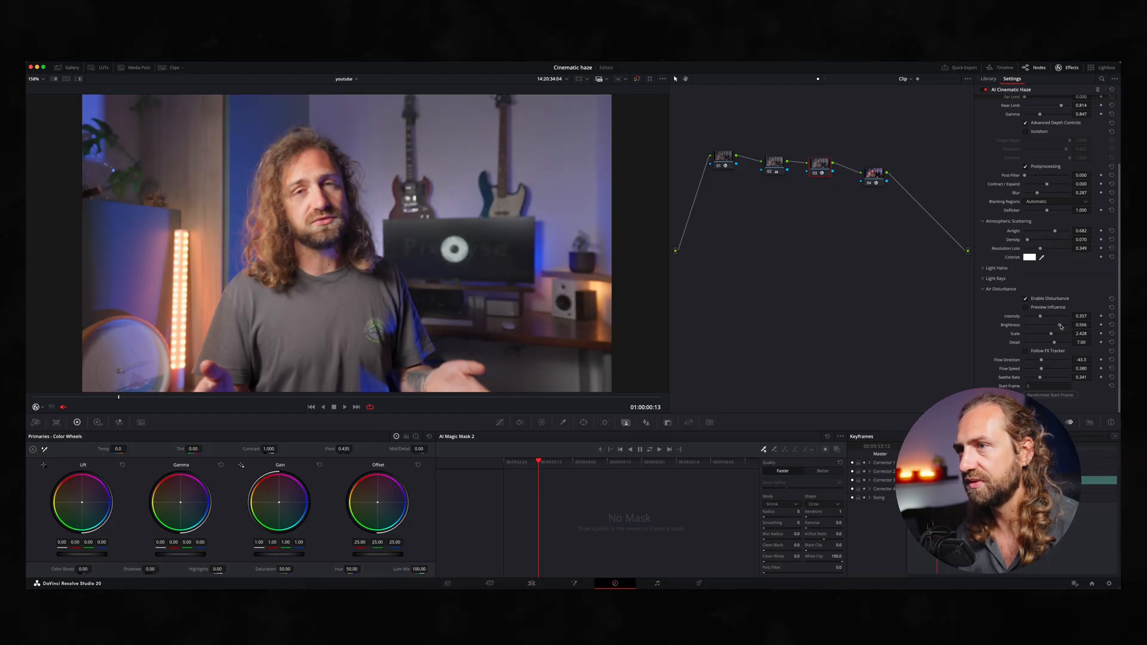
key("space")
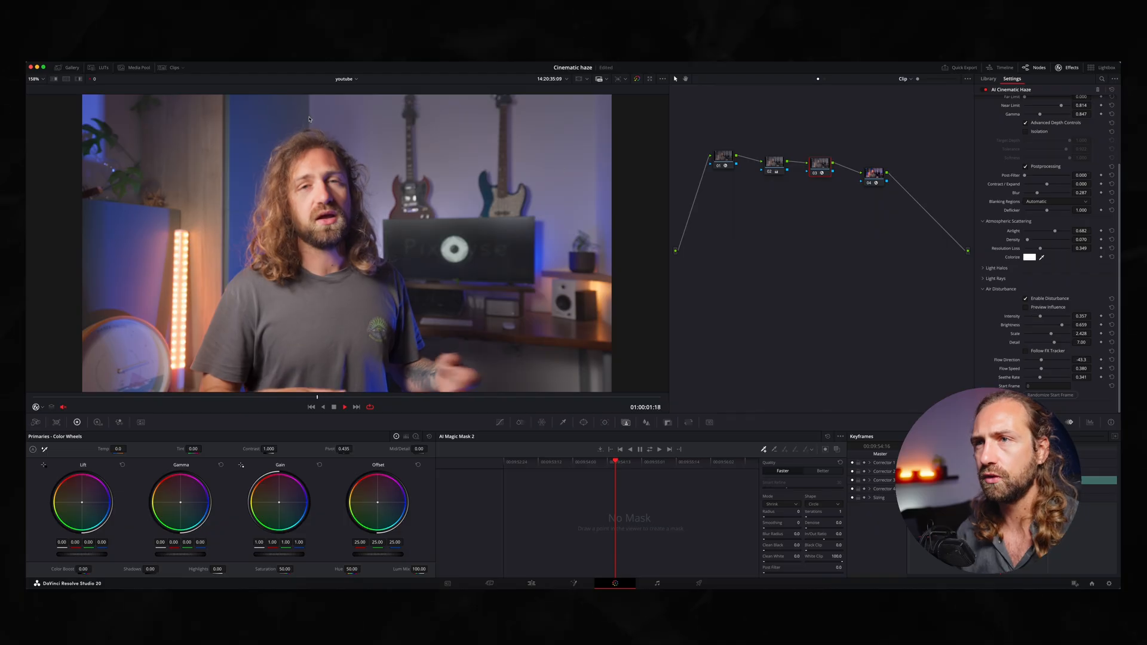
key("space")
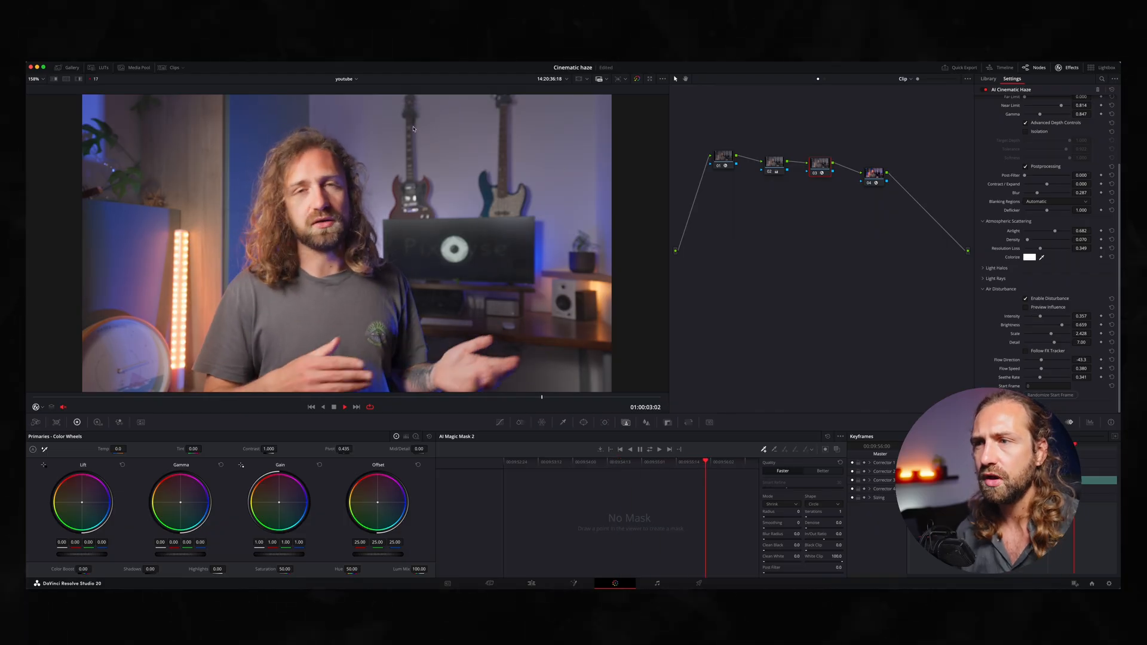
scroll(238, 202, "down", 3)
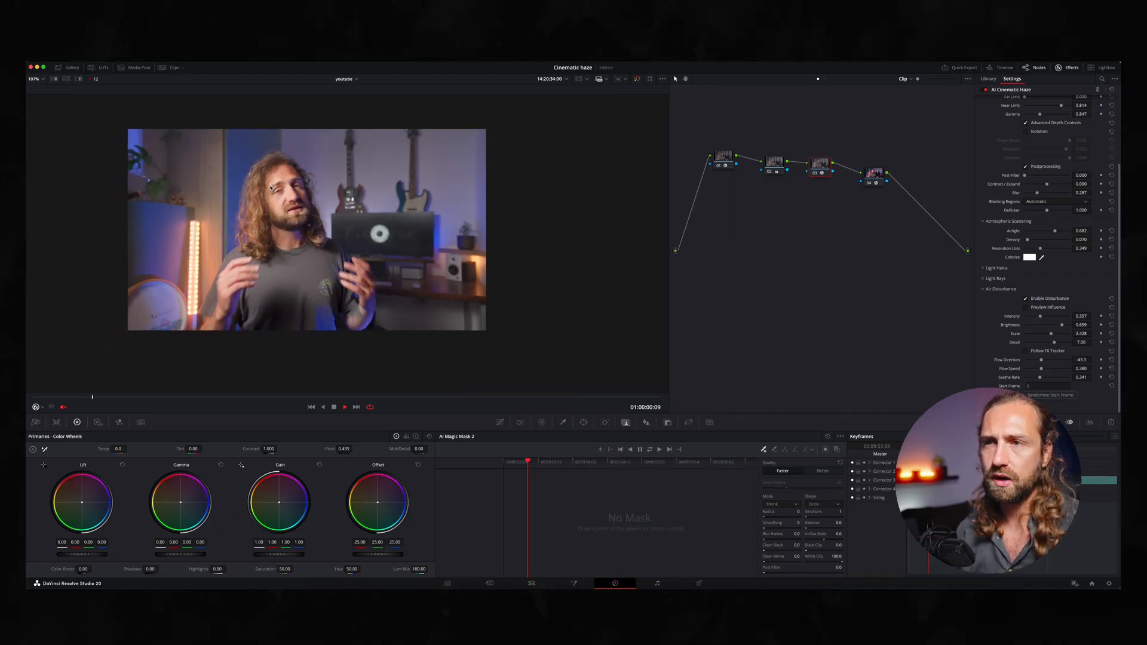
scroll(238, 201, "up", 3)
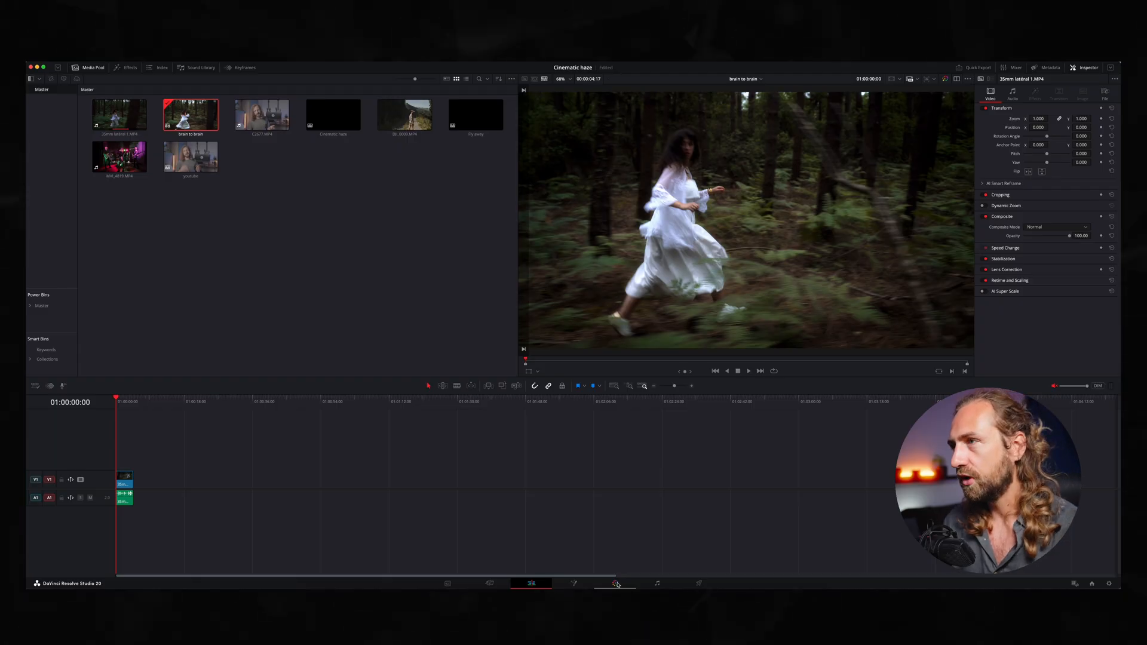
Play the forest clip, open it for grading, and add the Cinematic Haze effect to its haze node
key("space")
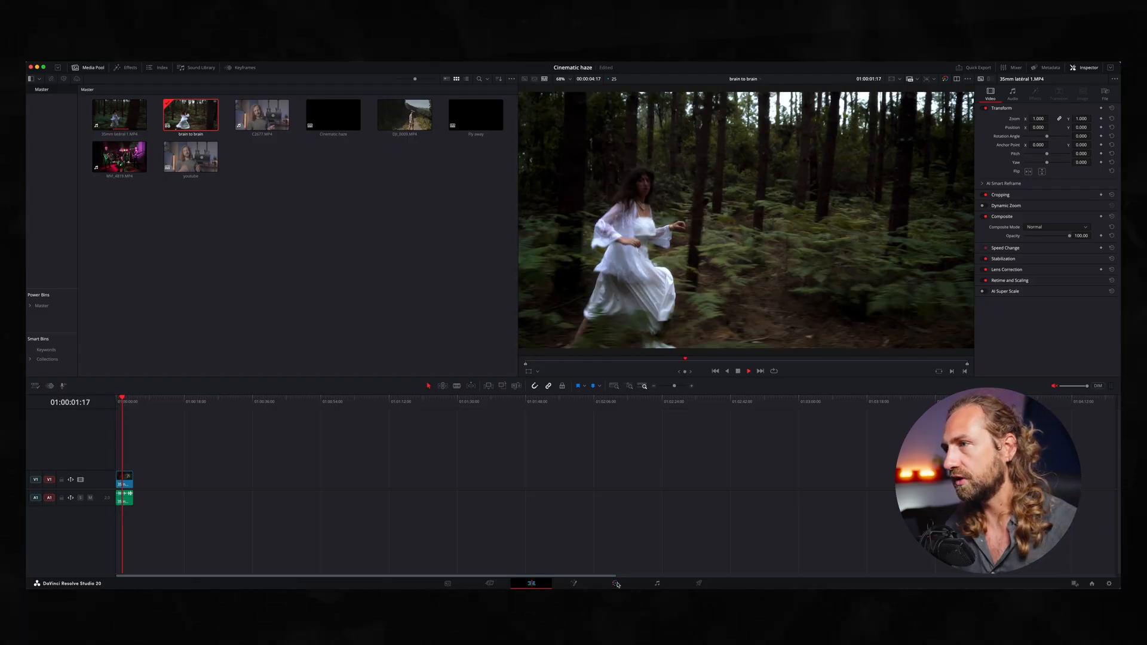
left_click(616, 584)
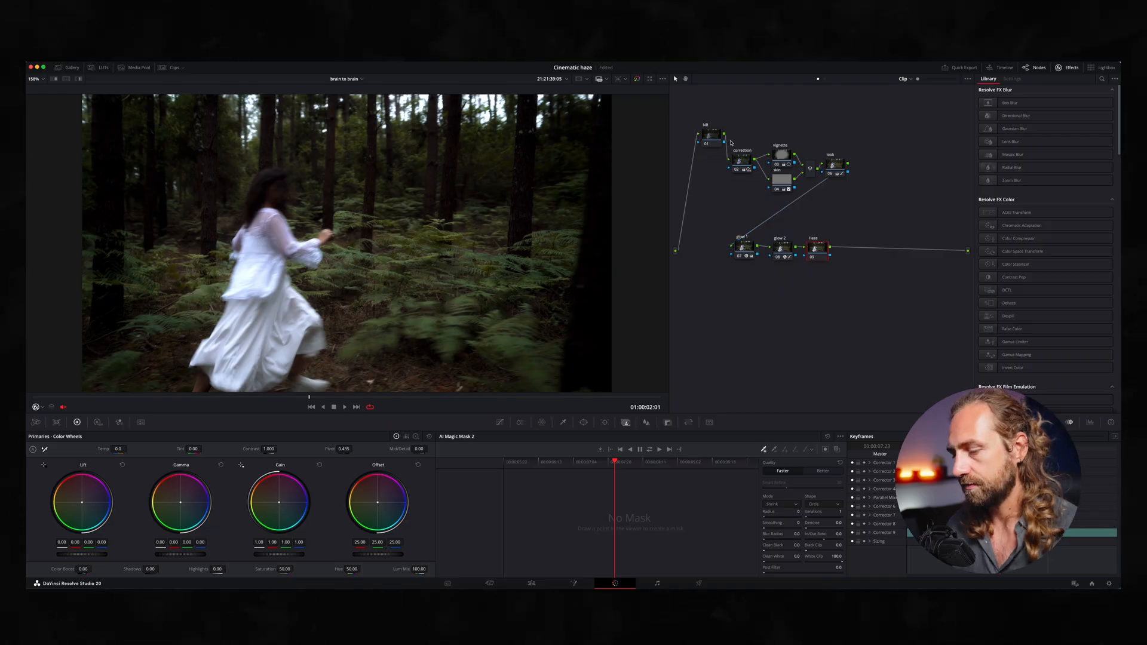
key("super+f")
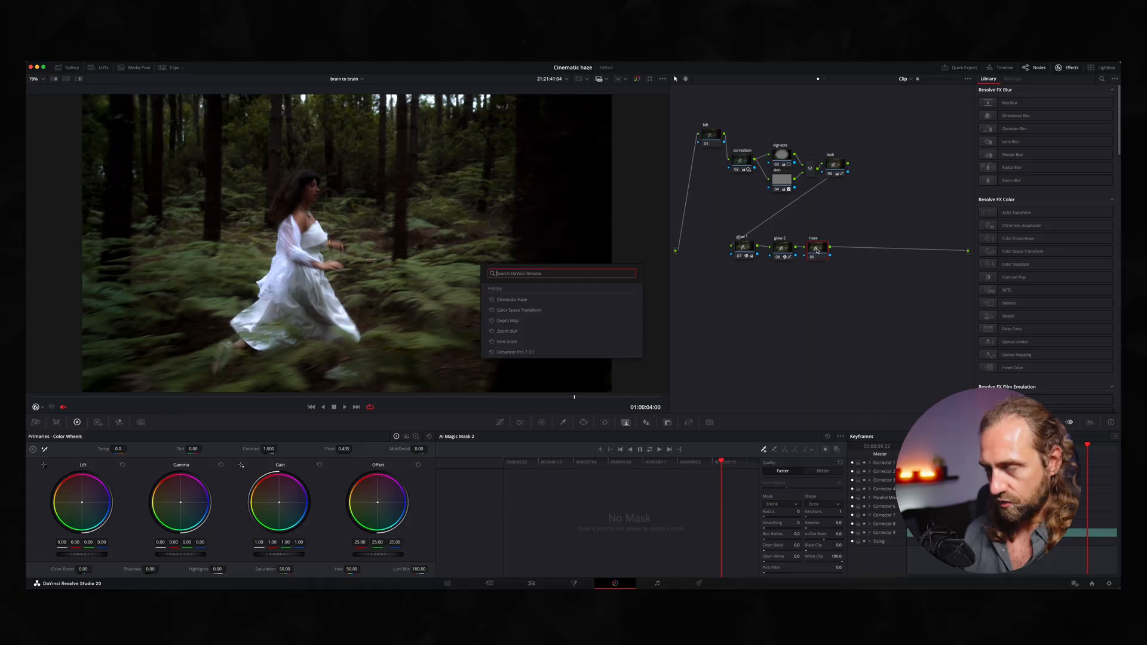
type("cin")
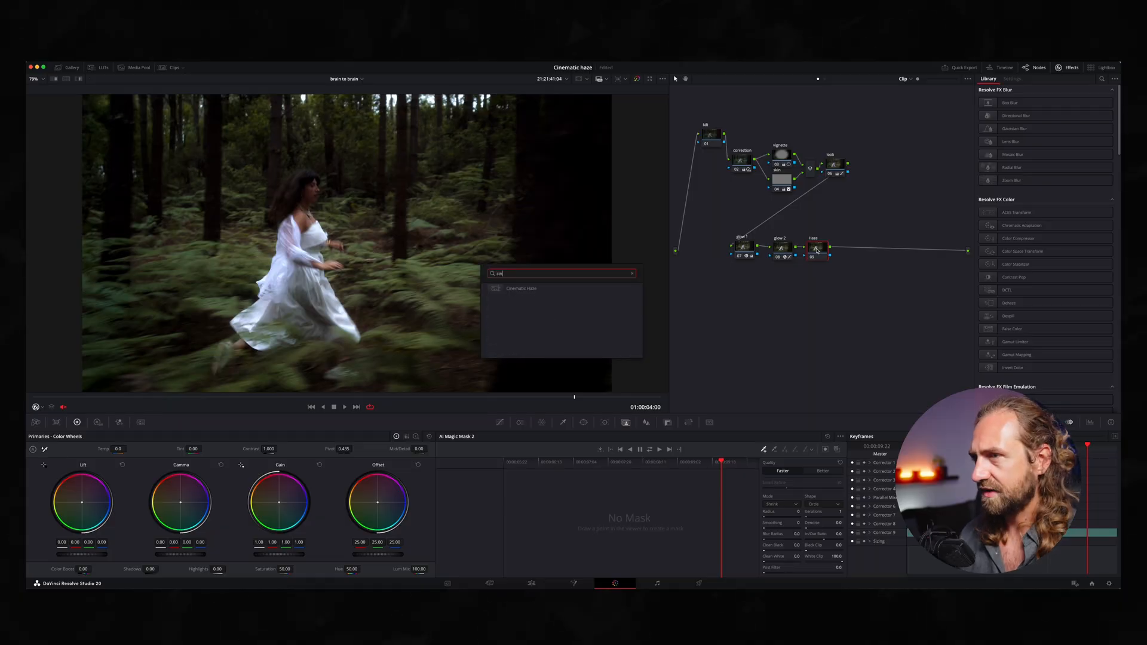
left_click(540, 297)
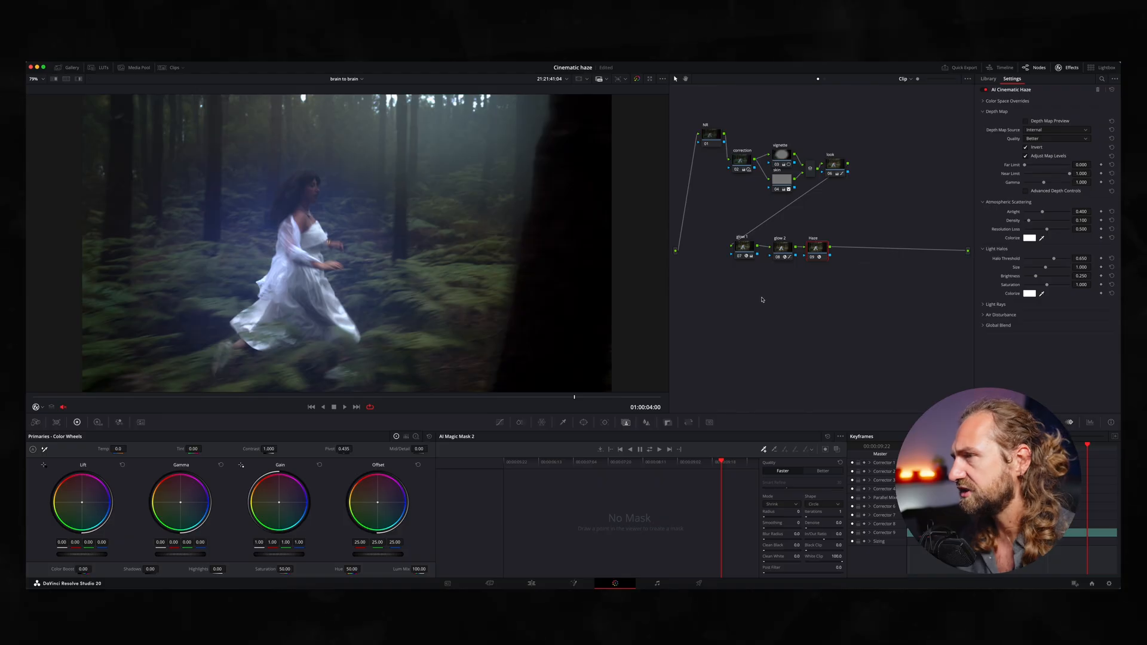
Disable both glow nodes and reselect the haze node to show its settings
left_click(744, 245)
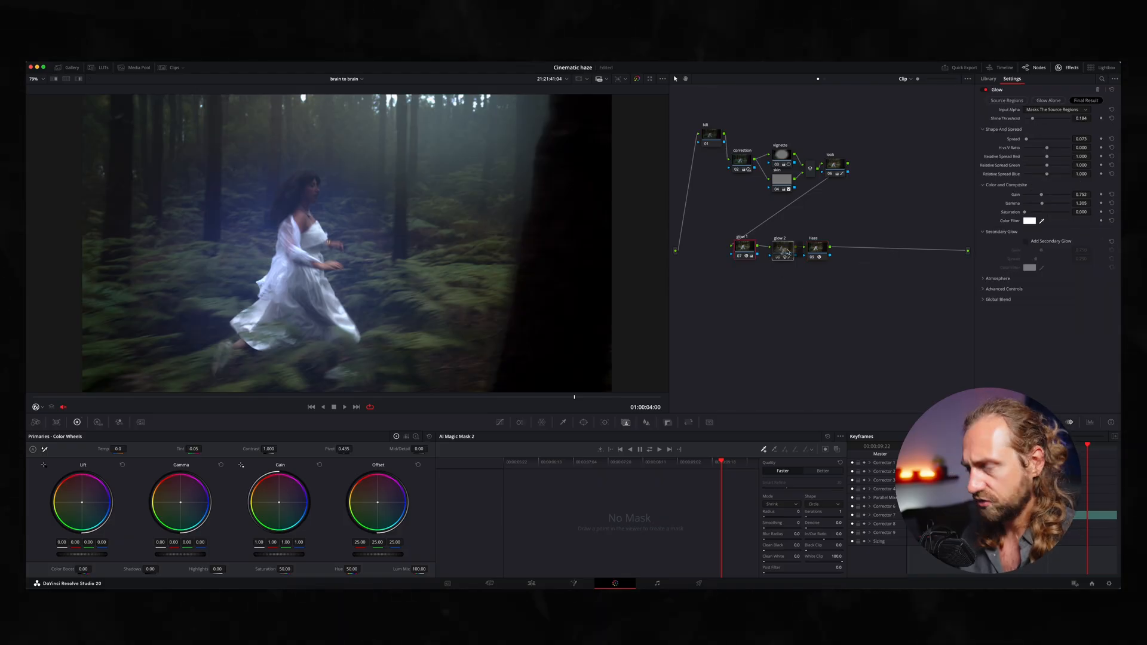
key("ctrl+d")
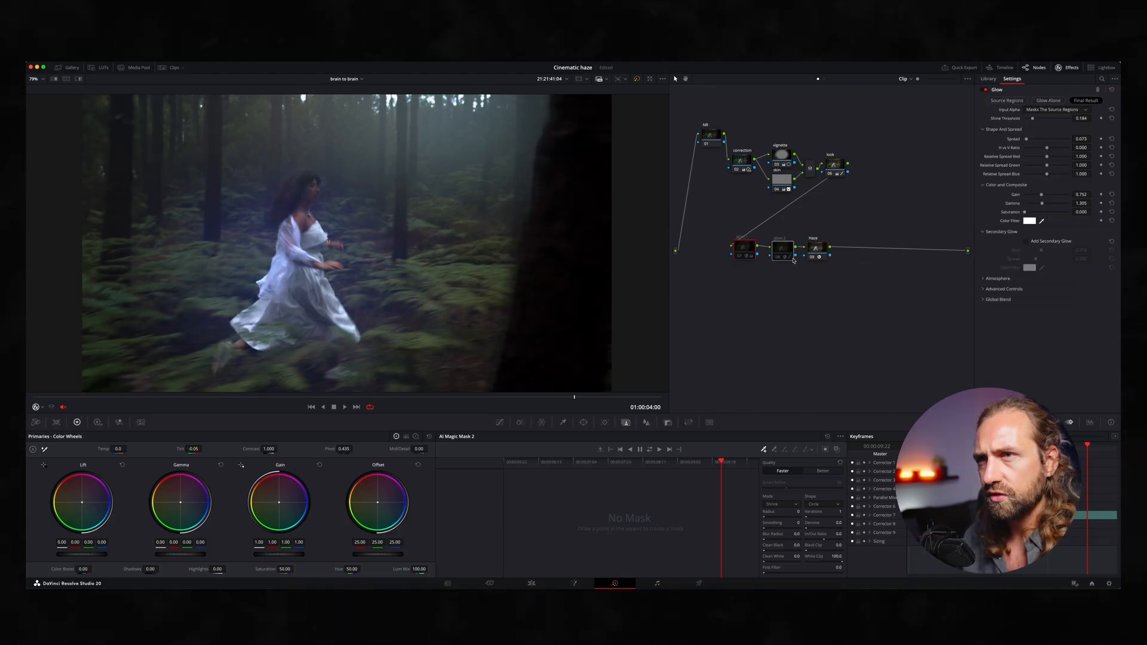
left_click(817, 249)
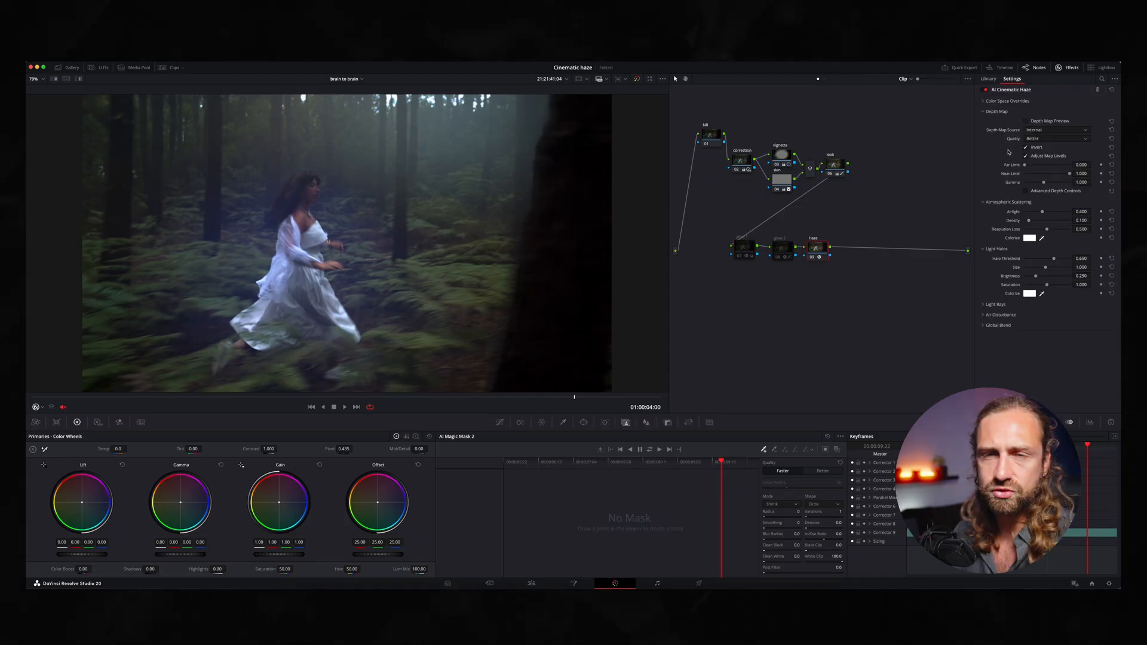
Inspect the depth map preview, then set the depth map's Far Limit to about 0.018 and Gamma to about 0.738
left_click(1025, 121)
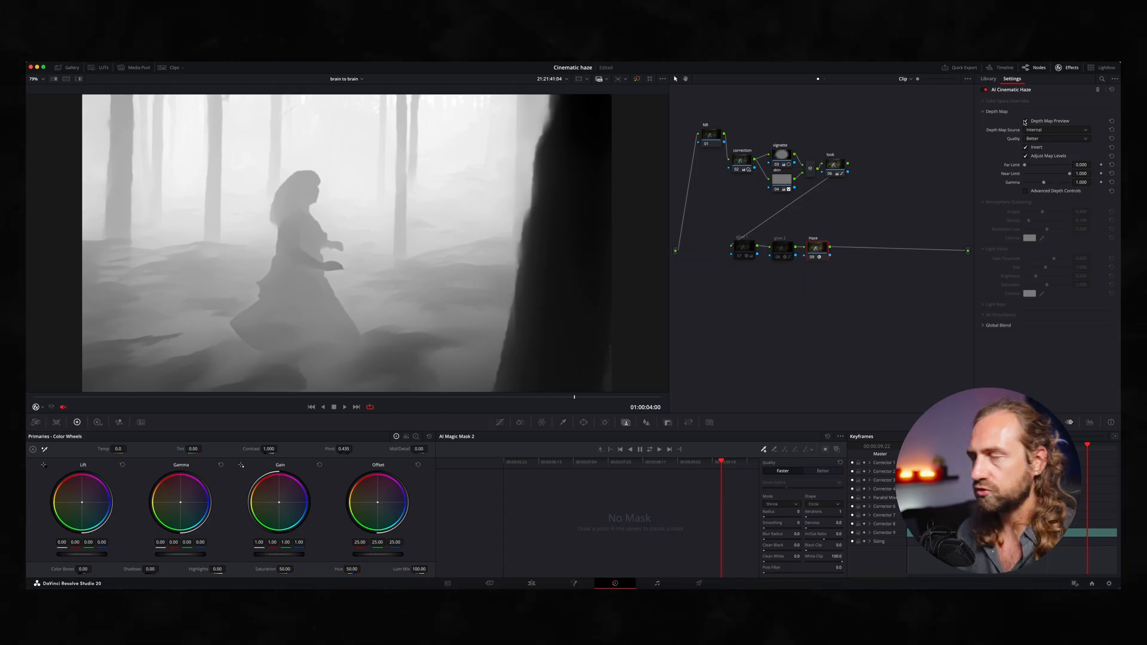
left_click(1025, 121)
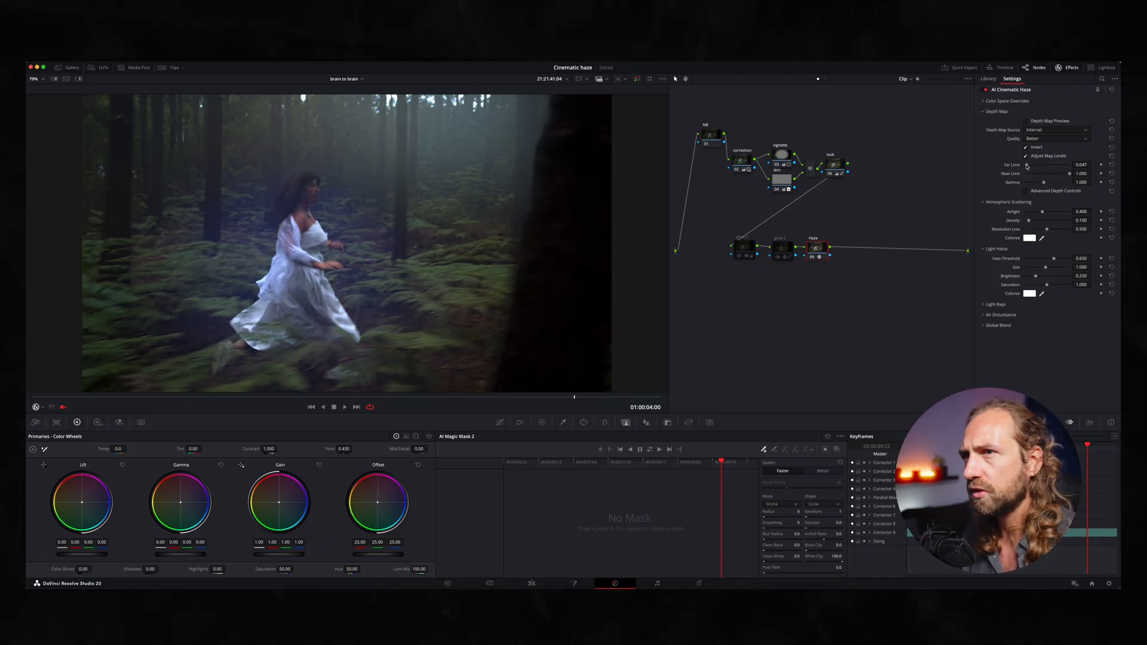
left_click_drag(1028, 166, 1024, 166)
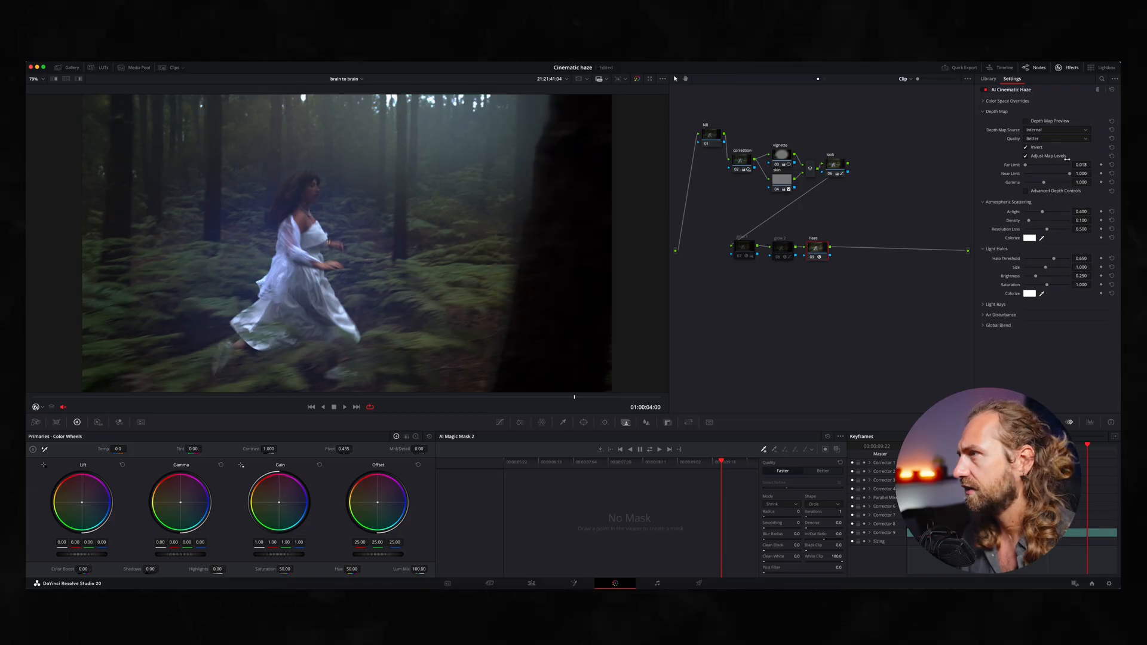
left_click(1026, 121)
left_click(1028, 122)
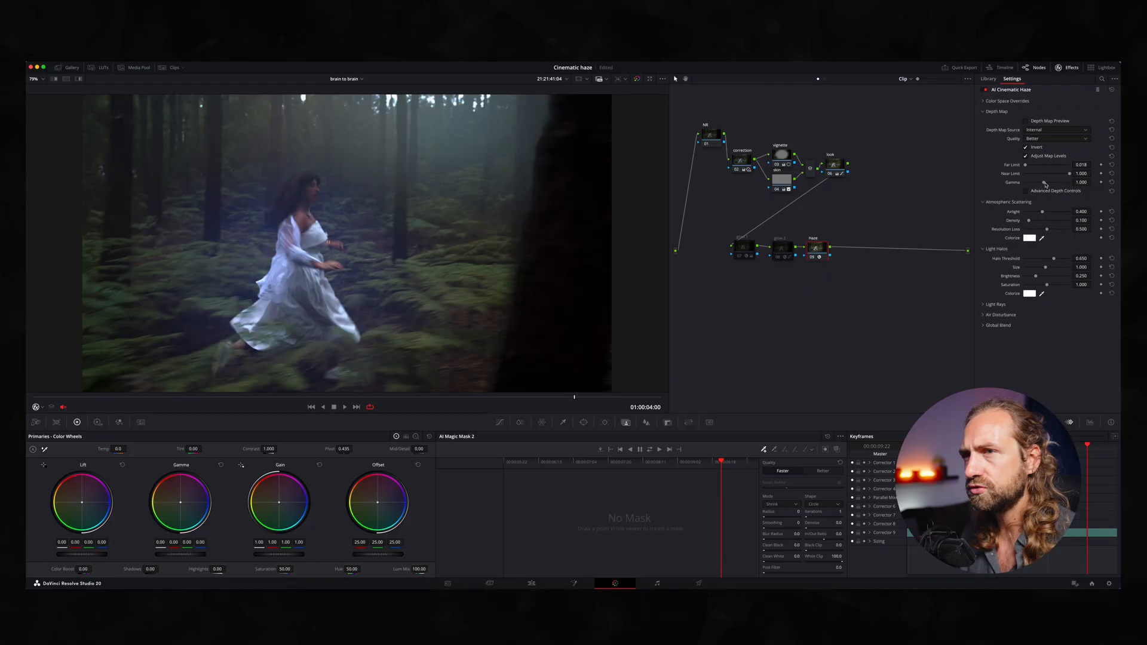
left_click_drag(1044, 183, 1039, 184)
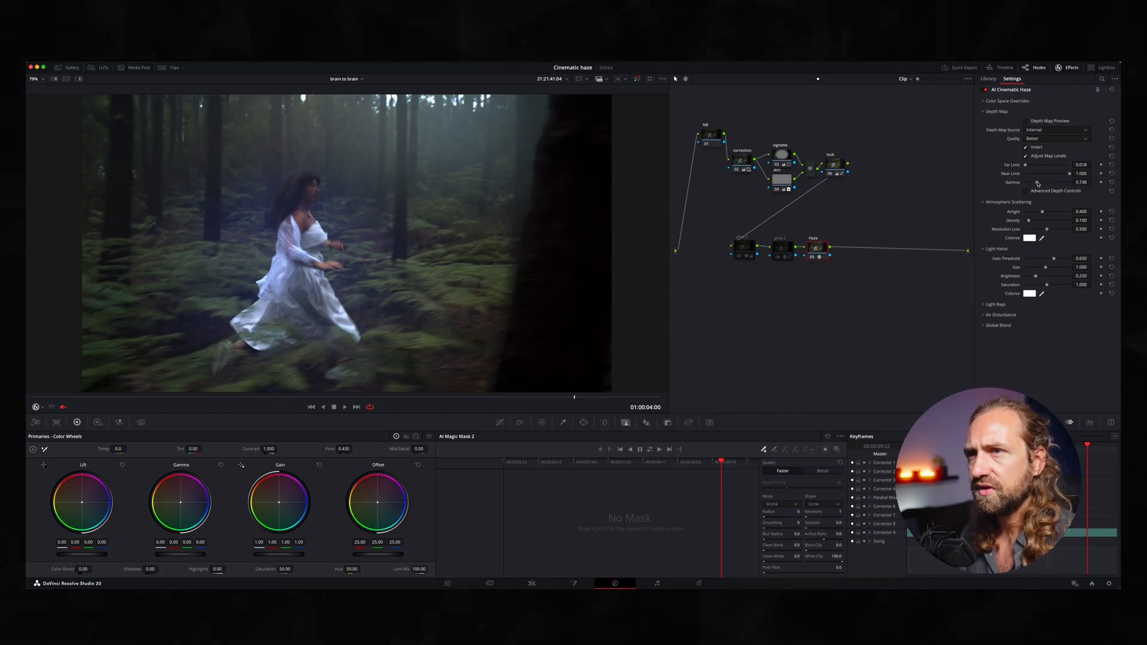
Enable Advanced Depth Controls and Postprocessing, set the depth map's Blur to about 0.596, and check it in playback
left_click(1026, 192)
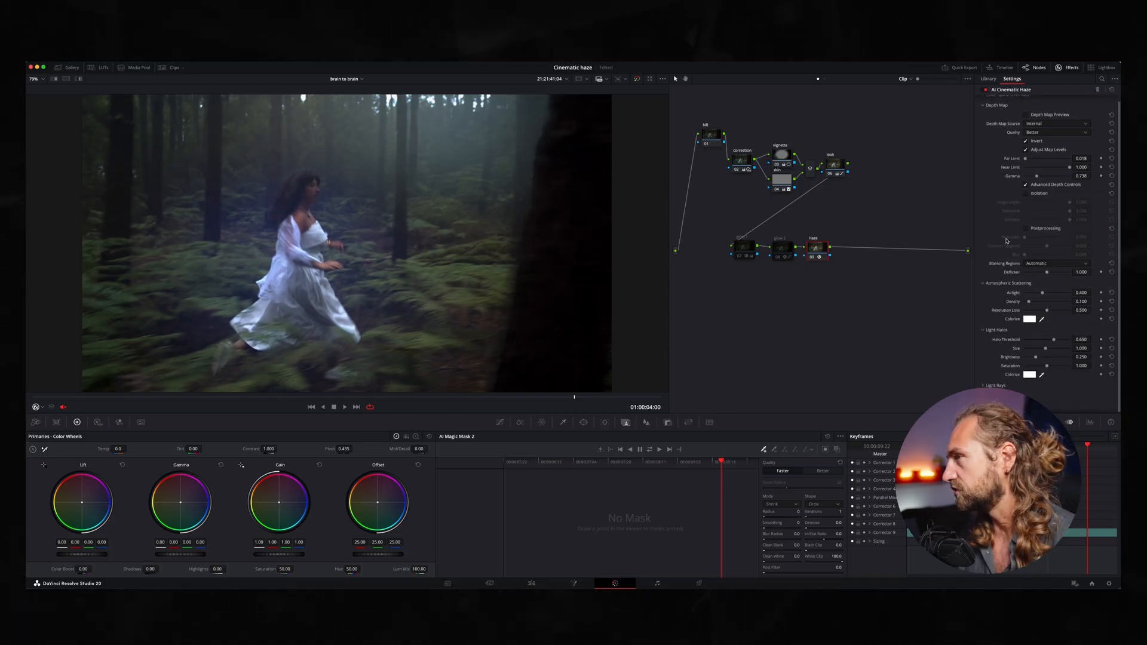
left_click(1026, 229)
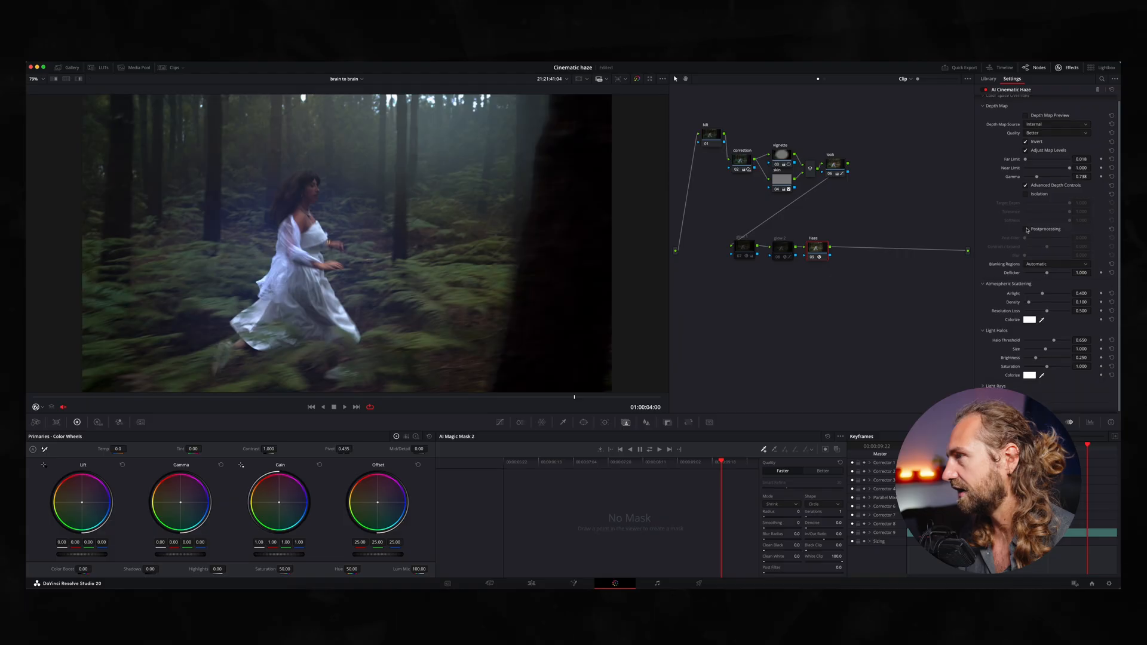
left_click_drag(1027, 255, 1052, 256)
left_click(267, 397)
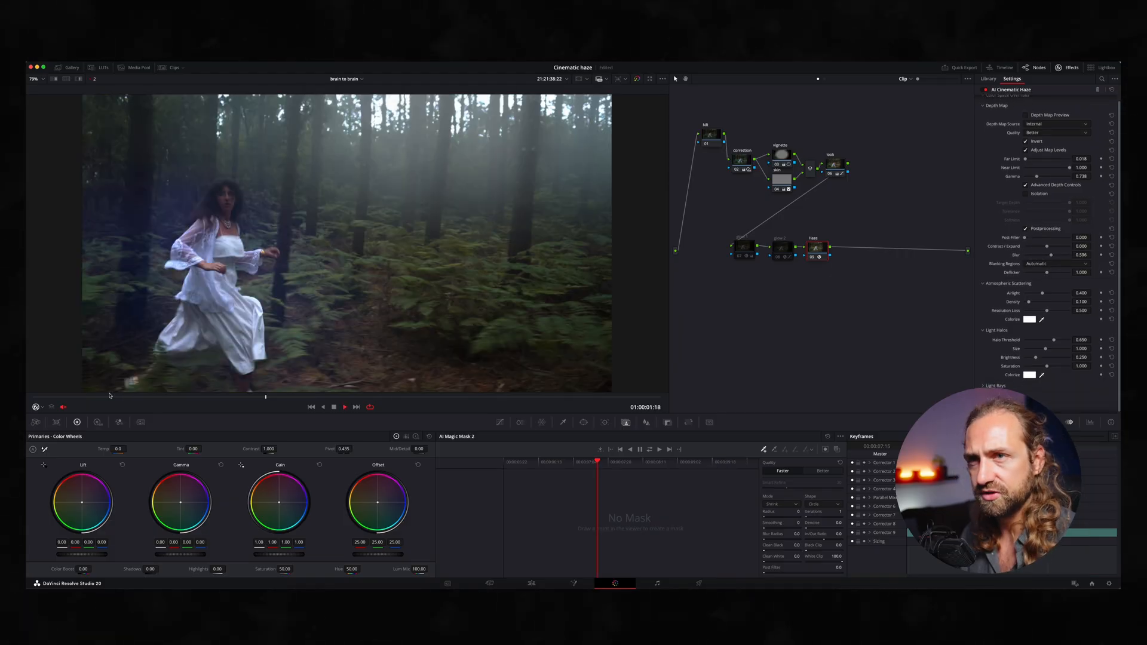
key("space")
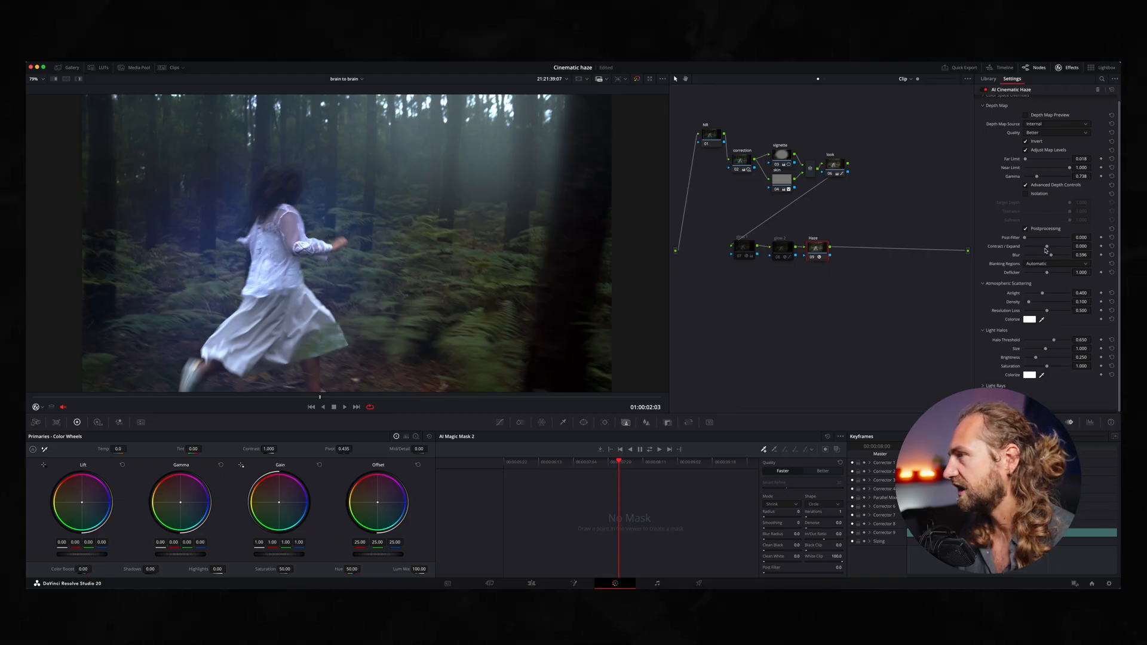
Set the depth map's Contract/Expand to about -0.240, and the scattering's Airlight to about 0.674 and Density to about 0.054
left_click_drag(1047, 247, 1043, 248)
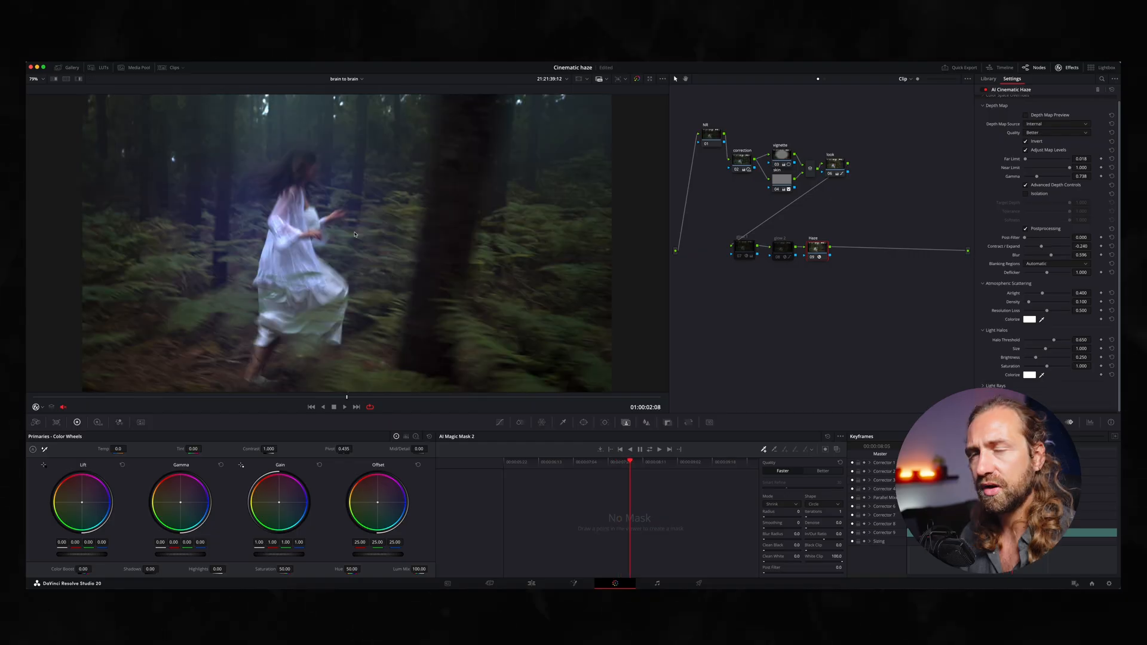
scroll(266, 357, "down", 1)
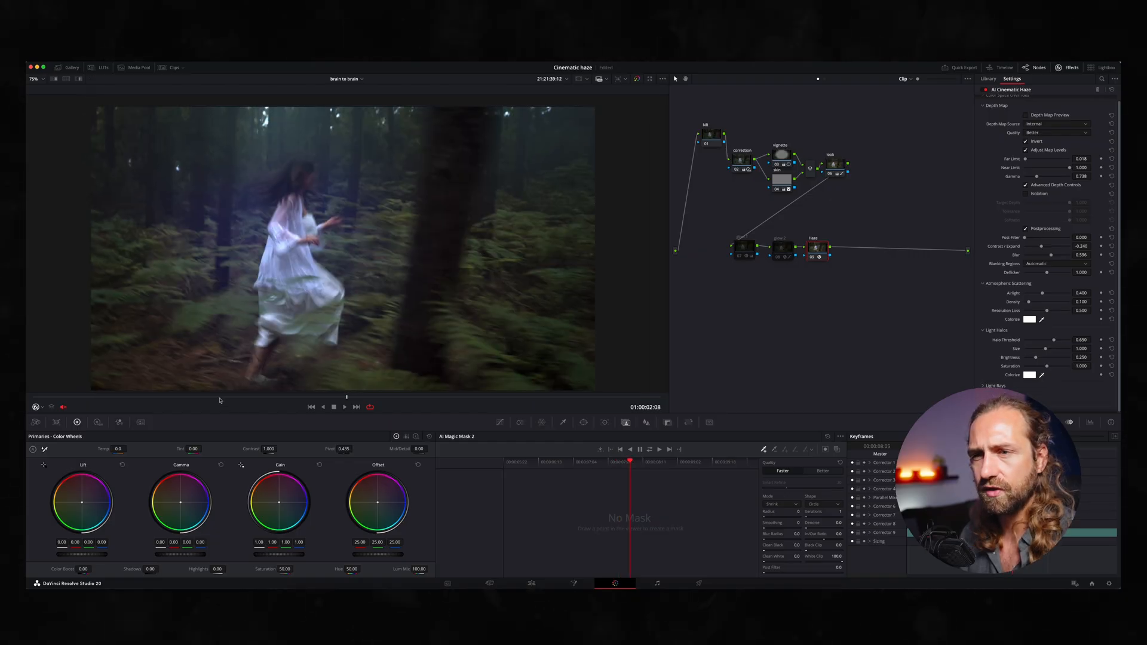
left_click(76, 397)
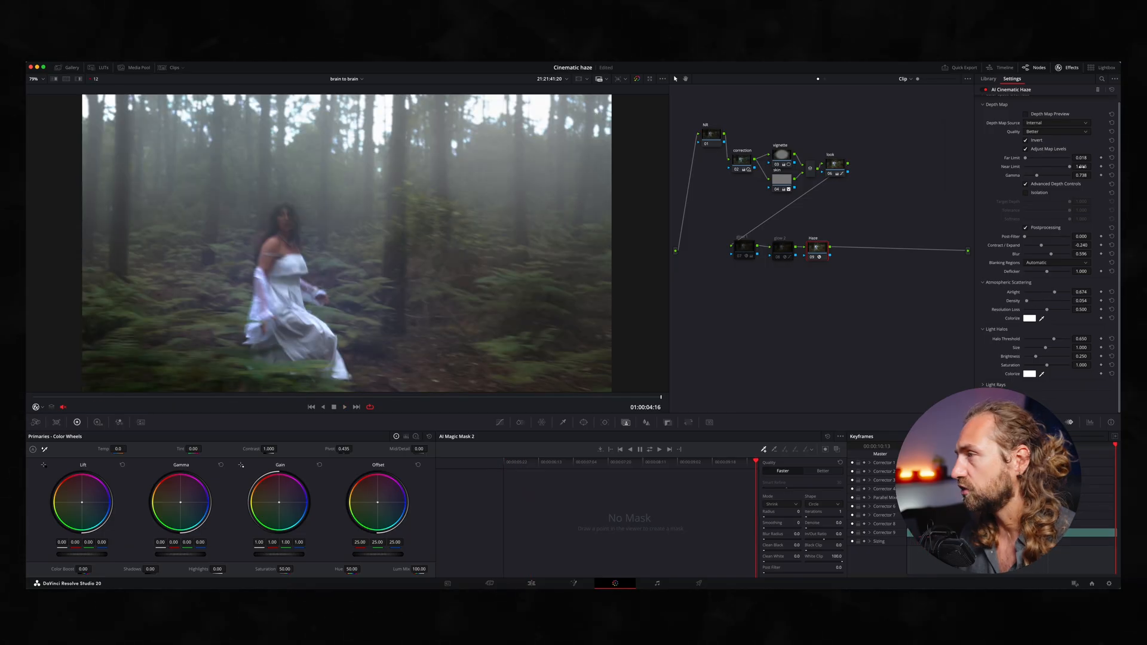
Try a pale warm tint as the atmospheric scattering colour, and restore it to white
left_click(1030, 318)
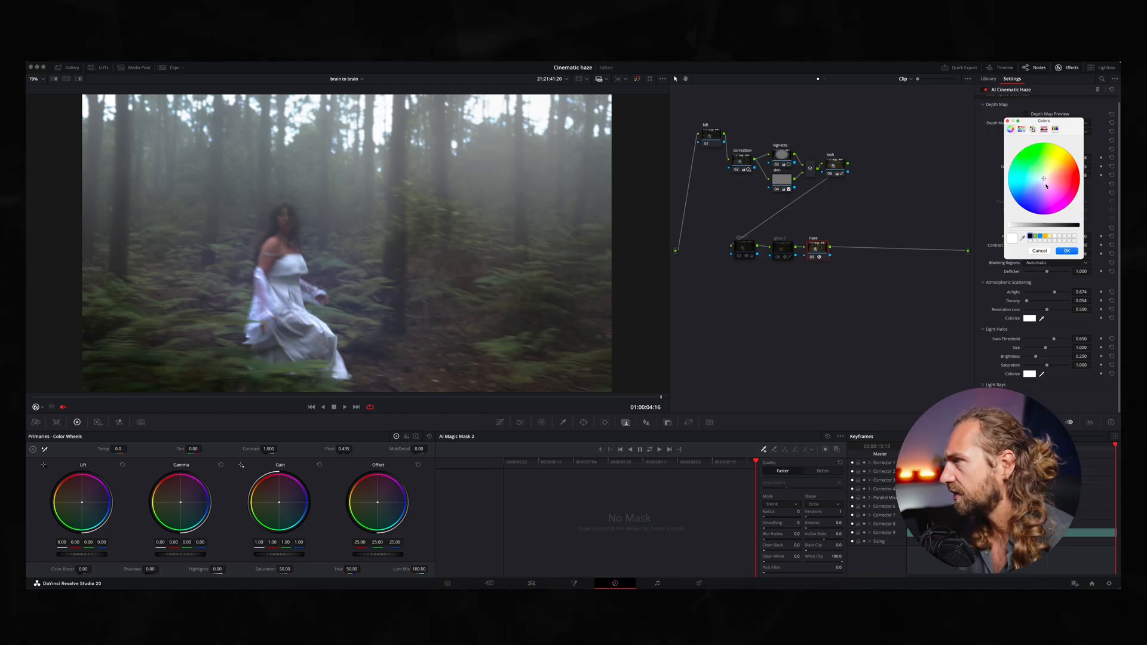
left_click_drag(1043, 178, 1048, 180)
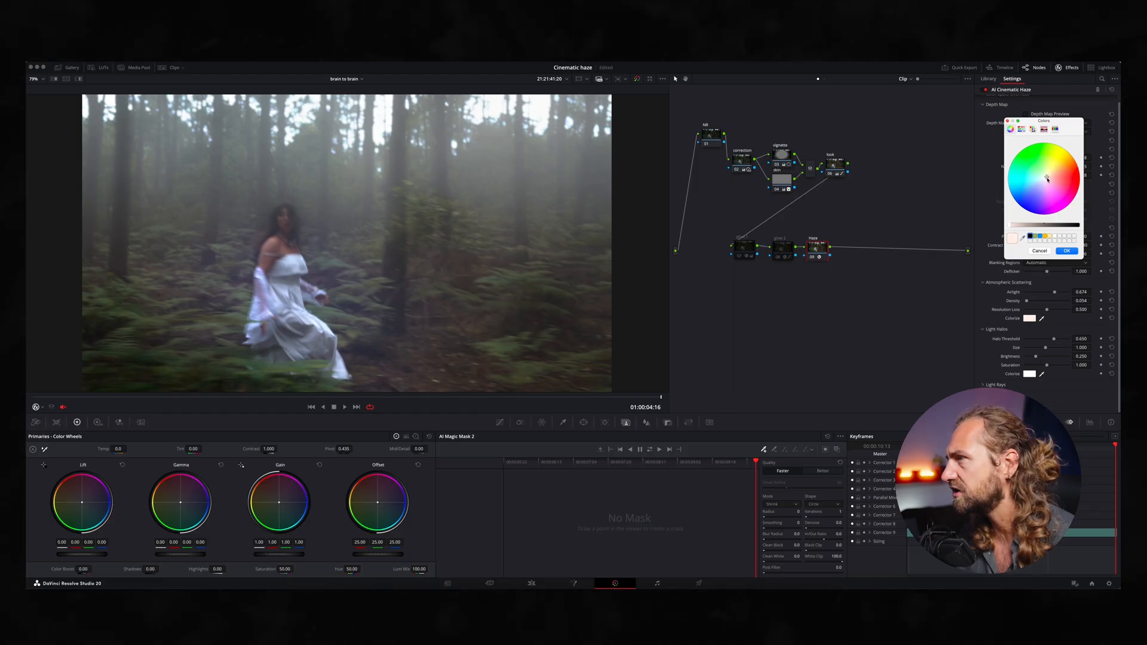
left_click(1061, 249)
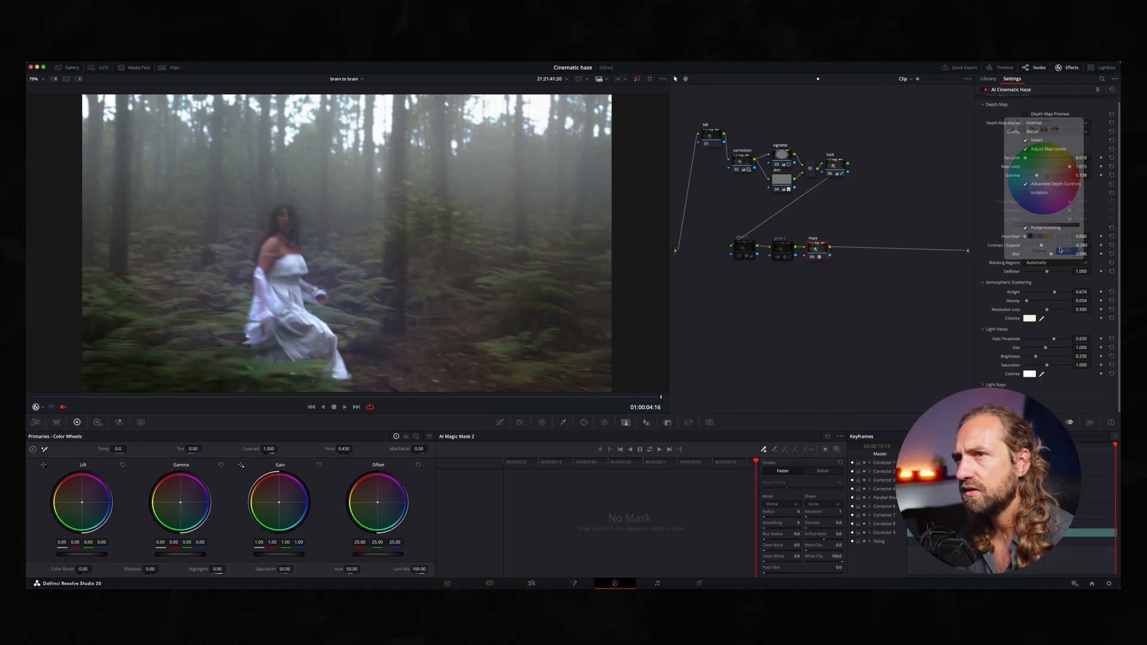
left_click(1032, 318)
left_click(1054, 239)
left_click(1067, 250)
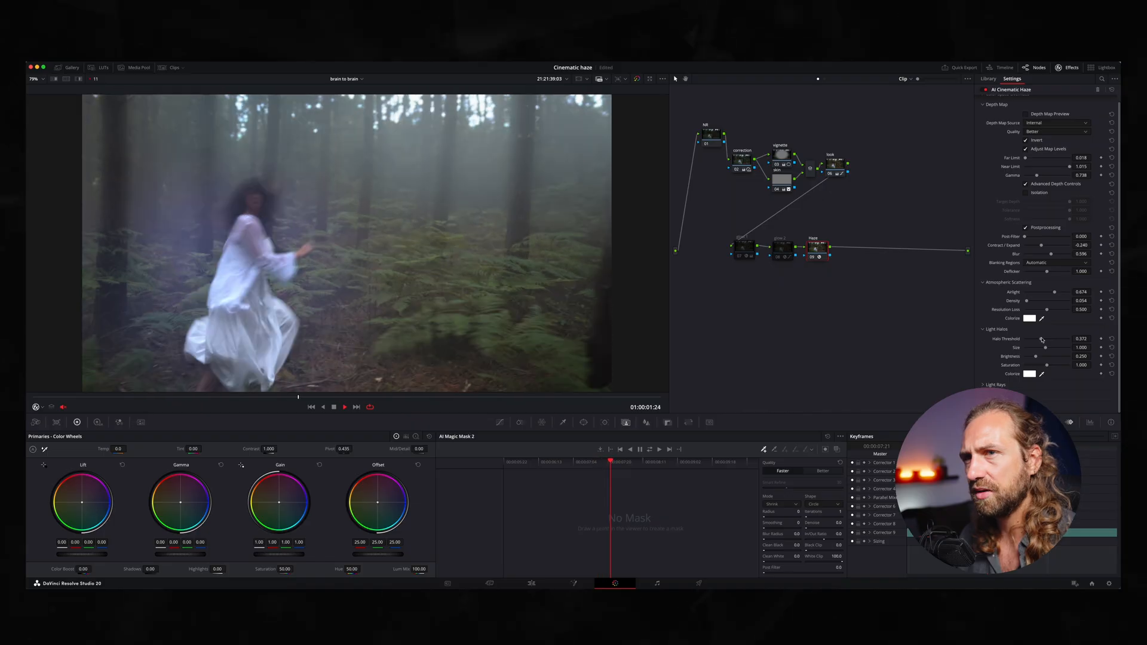
Set the light halos' Threshold to about 0.643, Size to about 1.3, Brightness to about 0.116 and Saturation to 0, and play the clip
left_click_drag(1042, 340, 1023, 366)
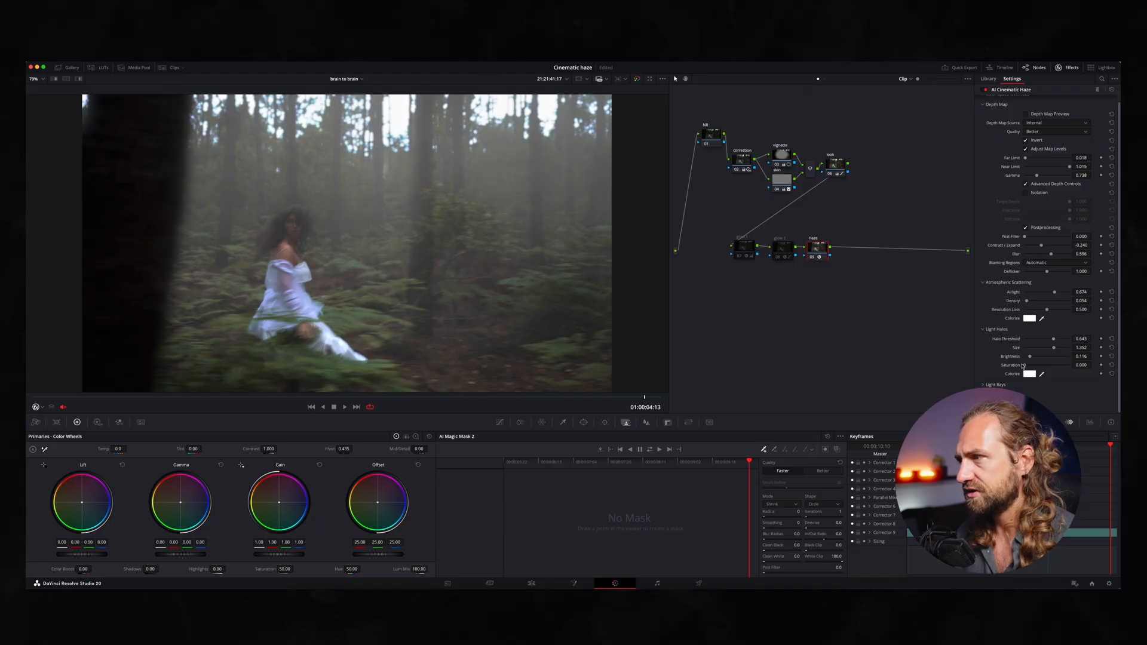
key("space")
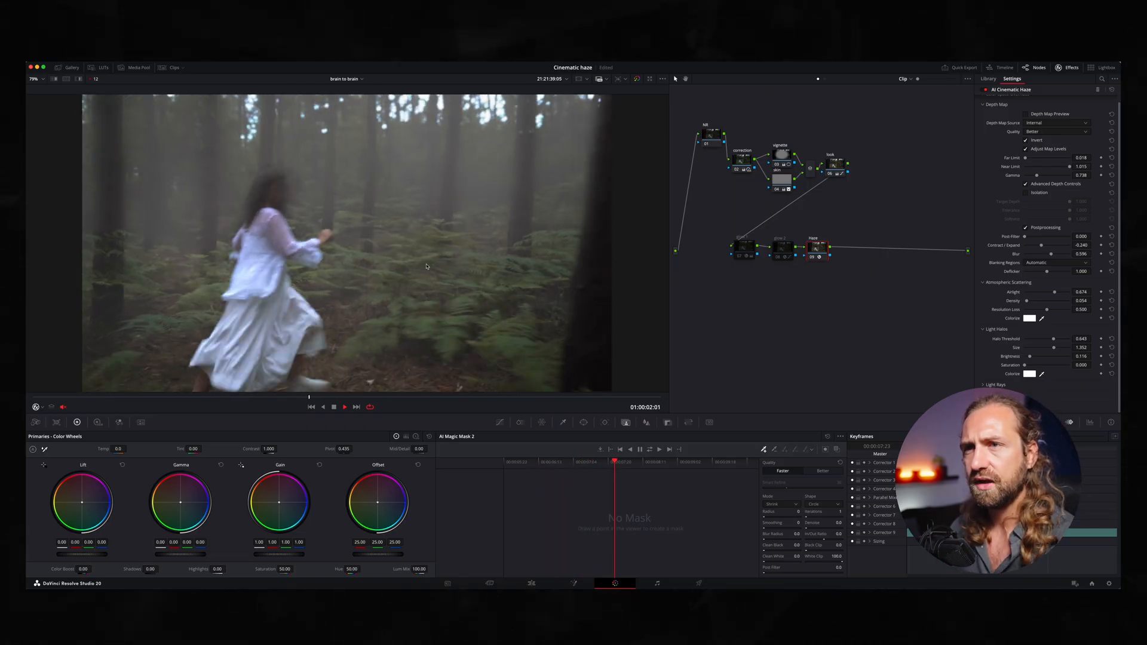
key("space")
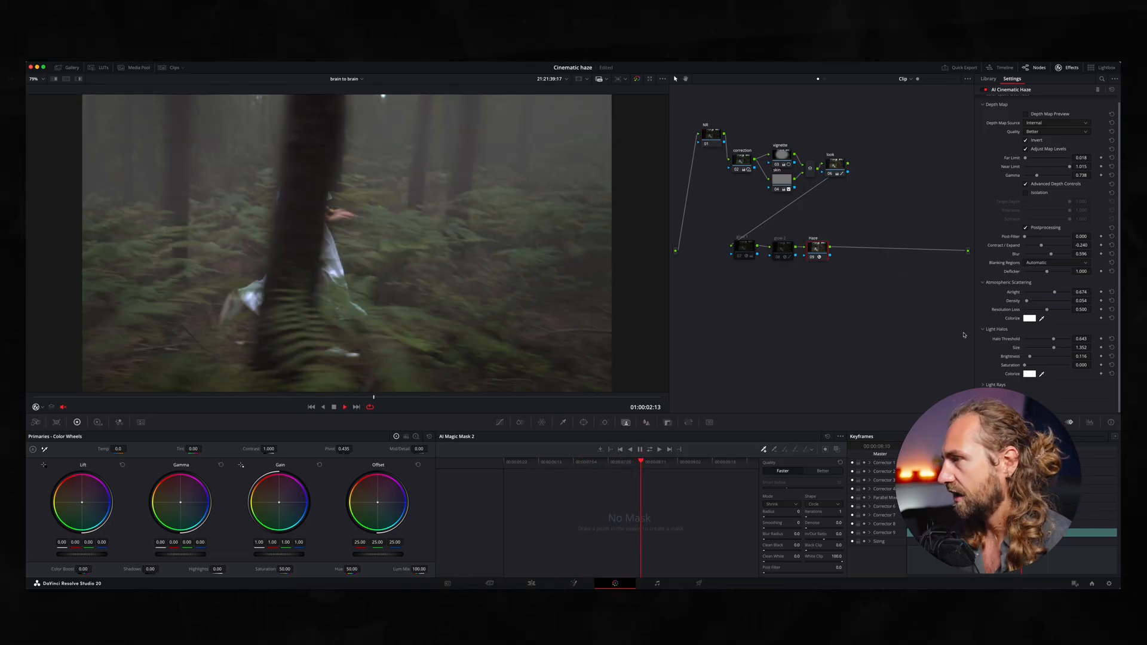
key("space")
Enable the light rays and check them at an earlier frame of the clip
left_click(996, 330)
left_click(996, 352)
scroll(1050, 328, "down", 2)
left_click(1026, 324)
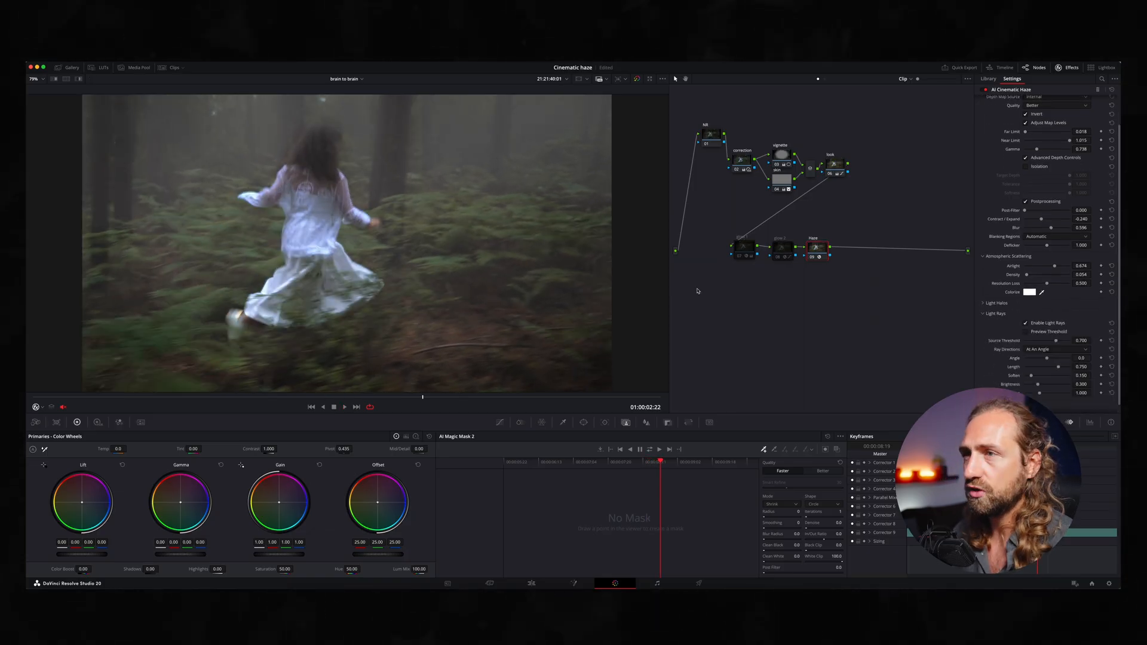
left_click_drag(289, 395, 196, 392)
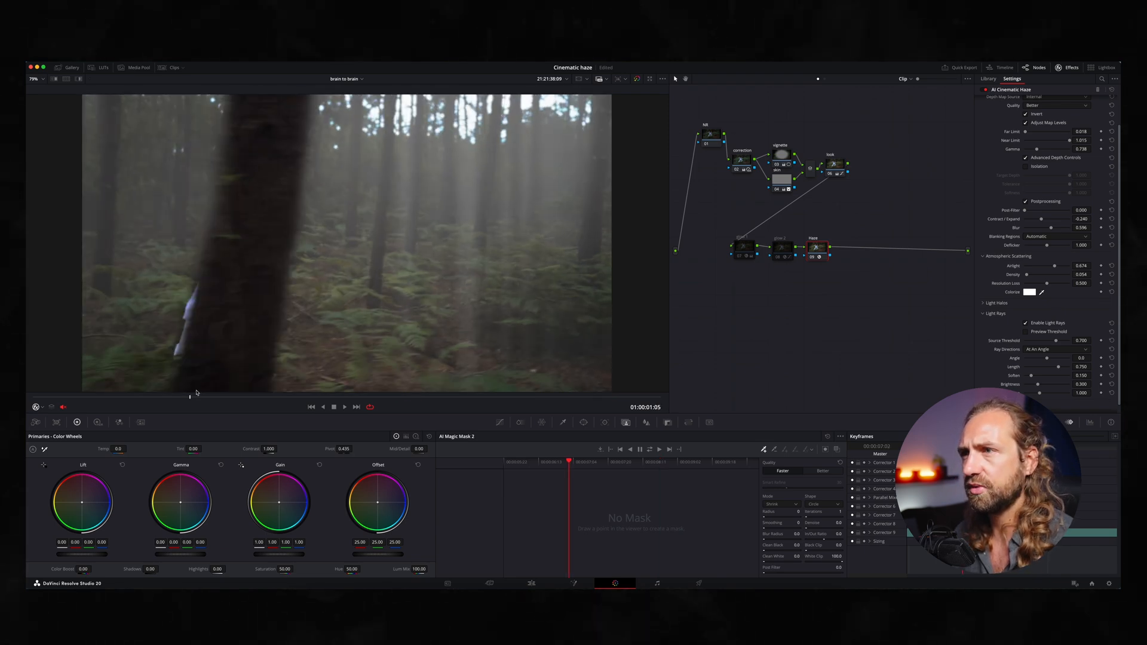
scroll(197, 393, "down", 1)
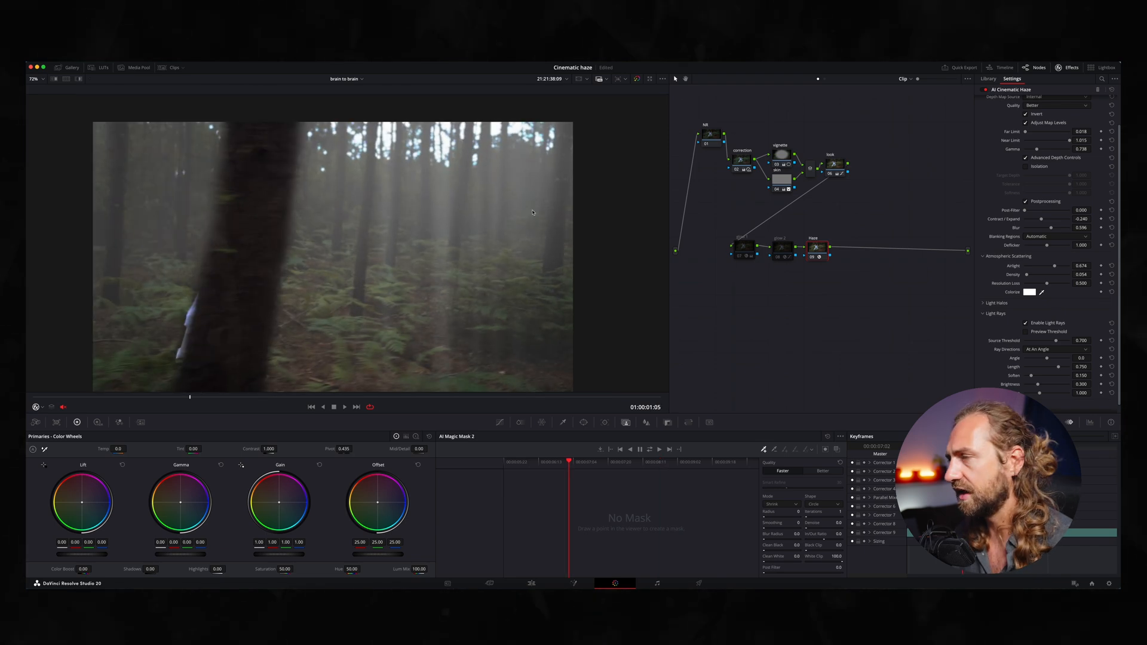
Set the light rays' Angle to about 34.9, Length to about 0.953, Soften to about 0.473 and Brightness to about 0.426, checking in playback
left_click_drag(1047, 360, 1053, 360)
key("space")
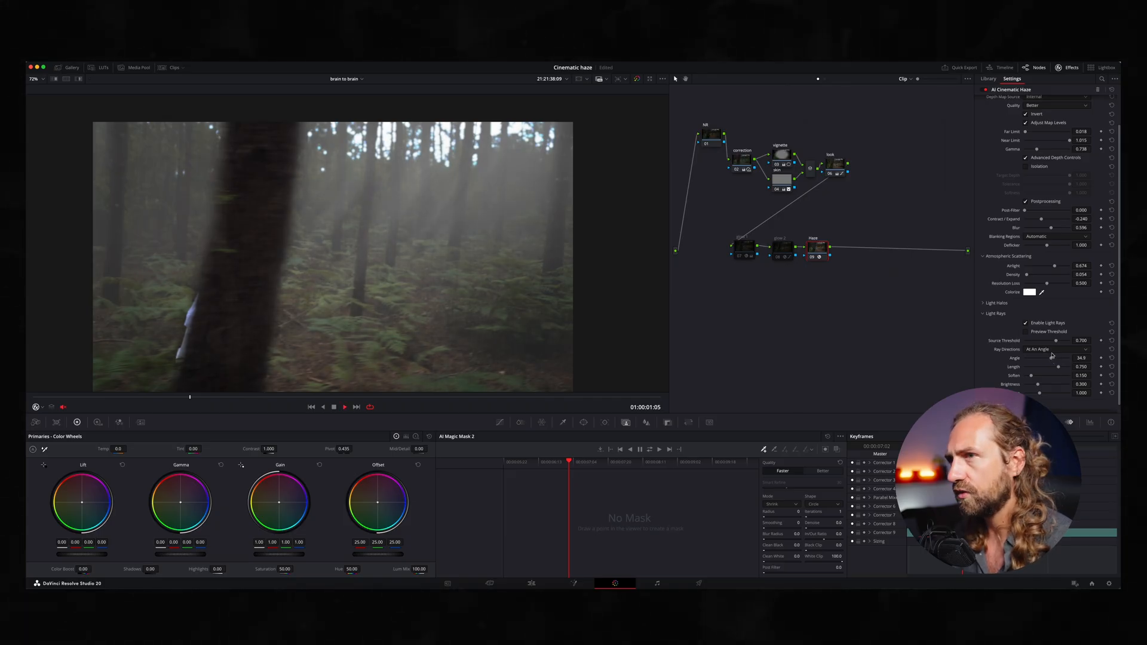
key("space")
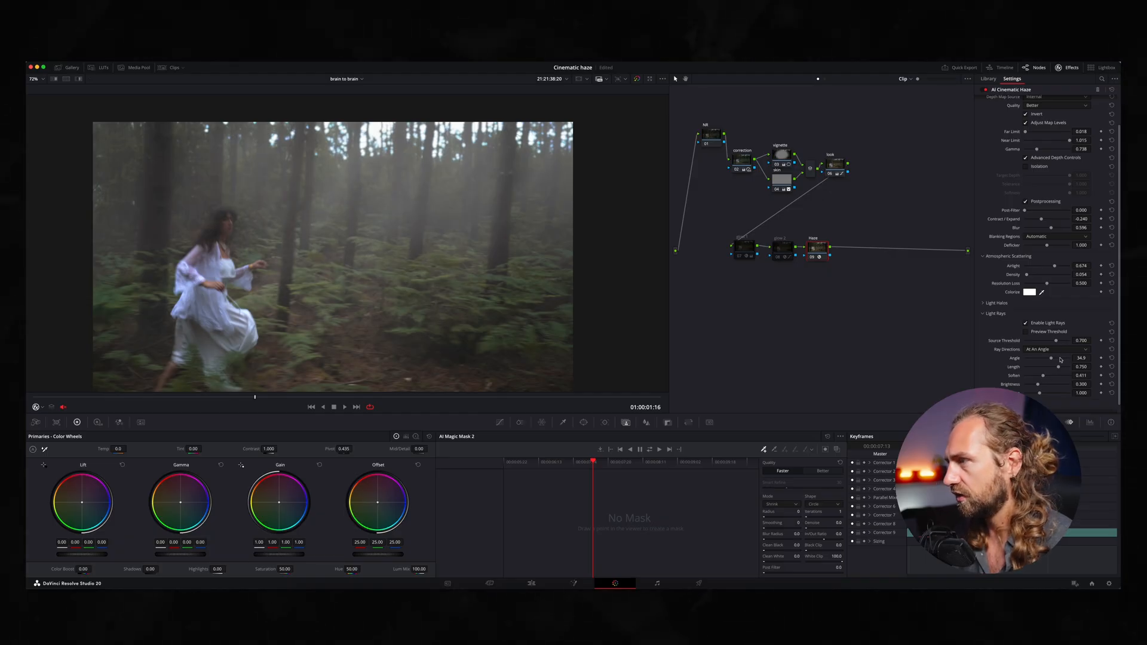
left_click_drag(1070, 369, 1068, 369)
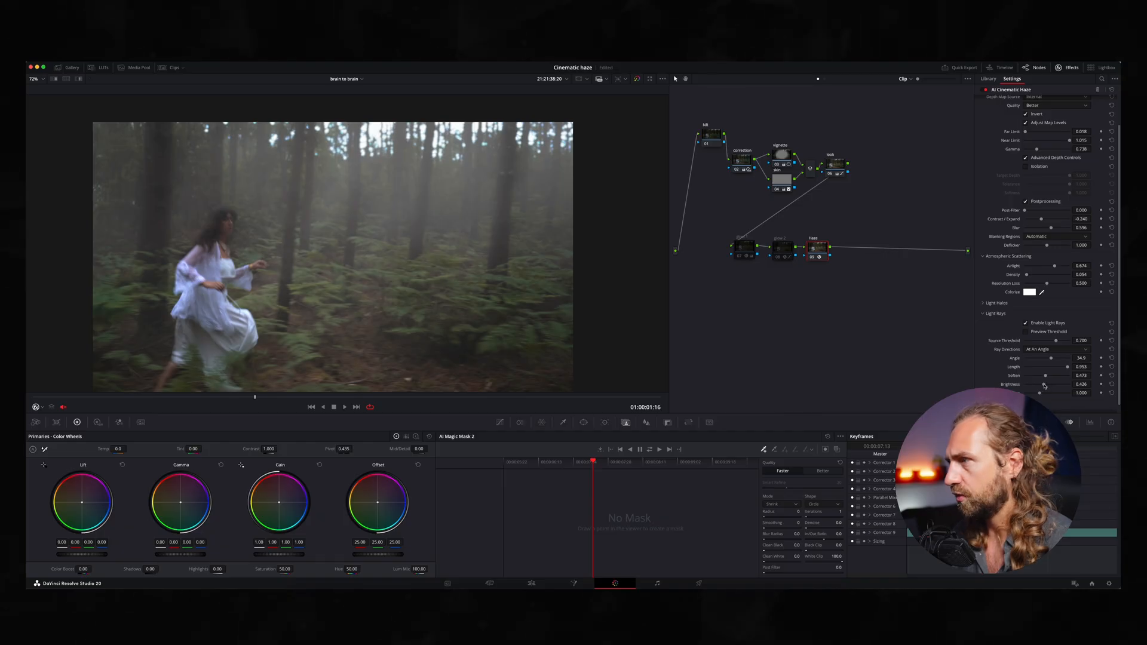
Set the light rays' Source Threshold to about 0.930 using the threshold preview, and compare the image with the rays off and on
scroll(990, 346, "down", 1)
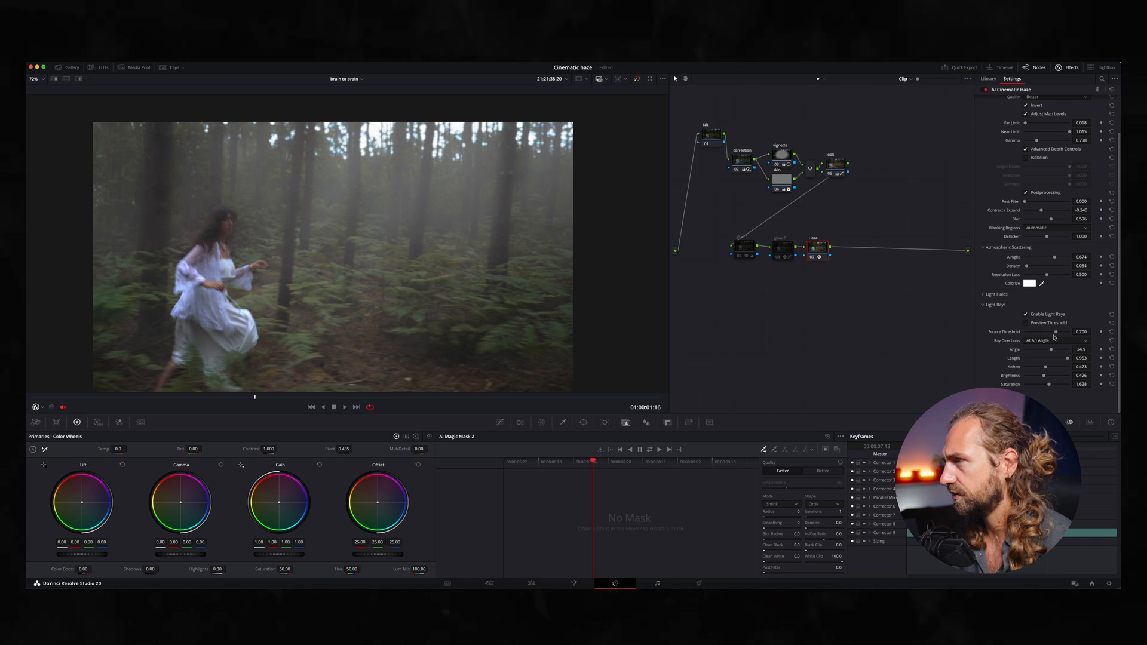
left_click(1034, 324)
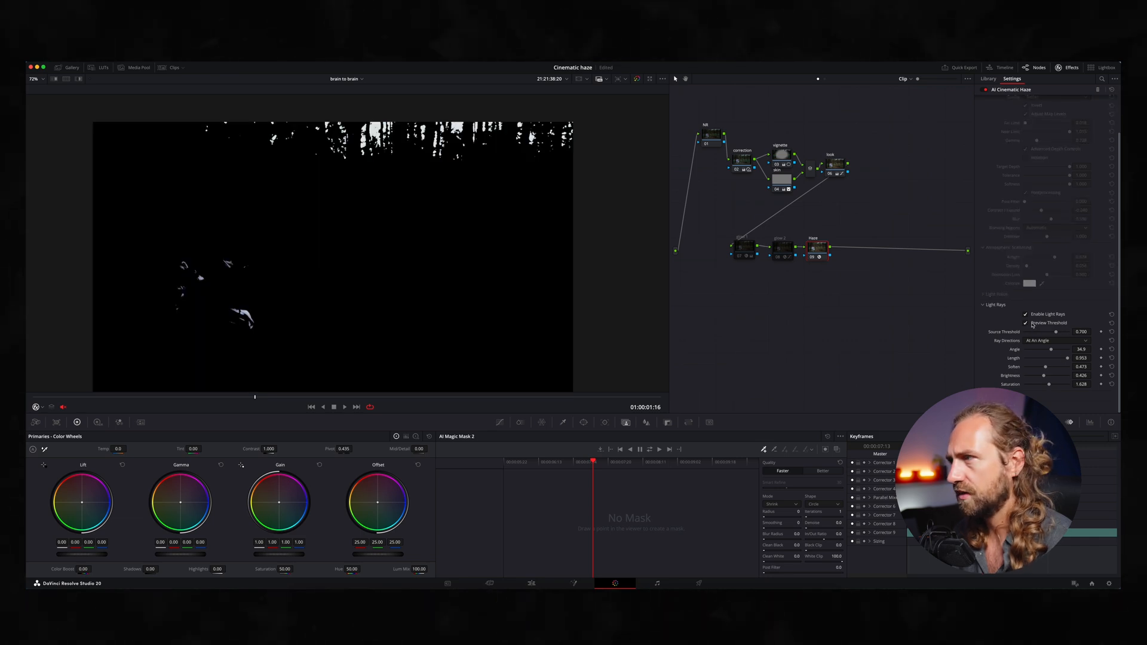
left_click_drag(1056, 331, 1060, 332)
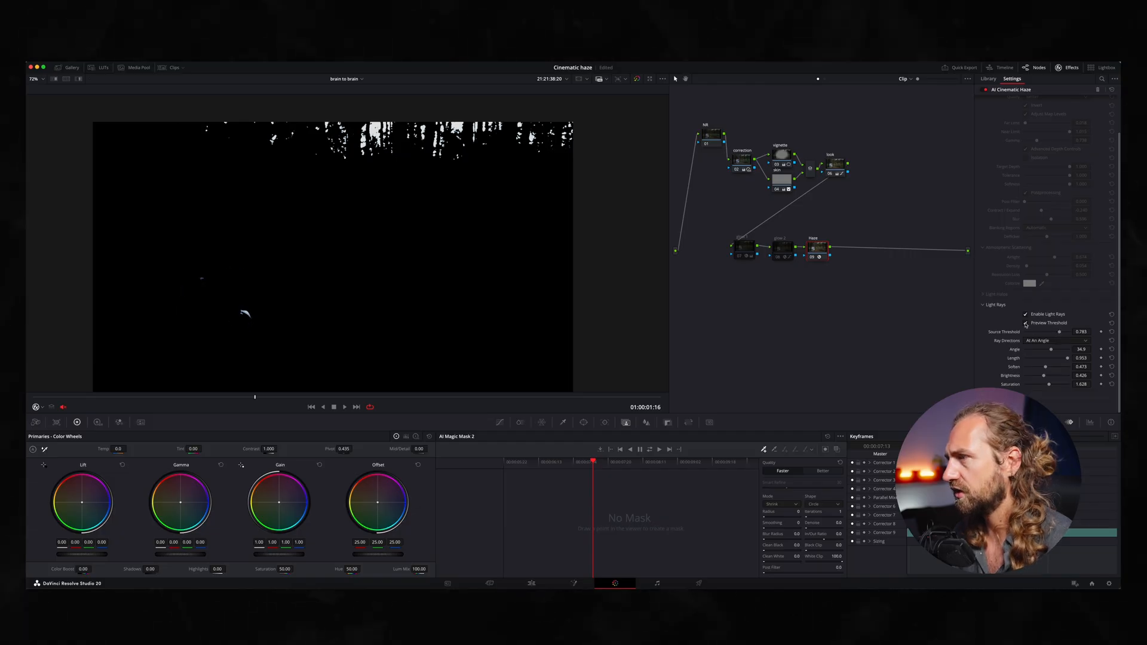
left_click_drag(1059, 334, 1069, 333)
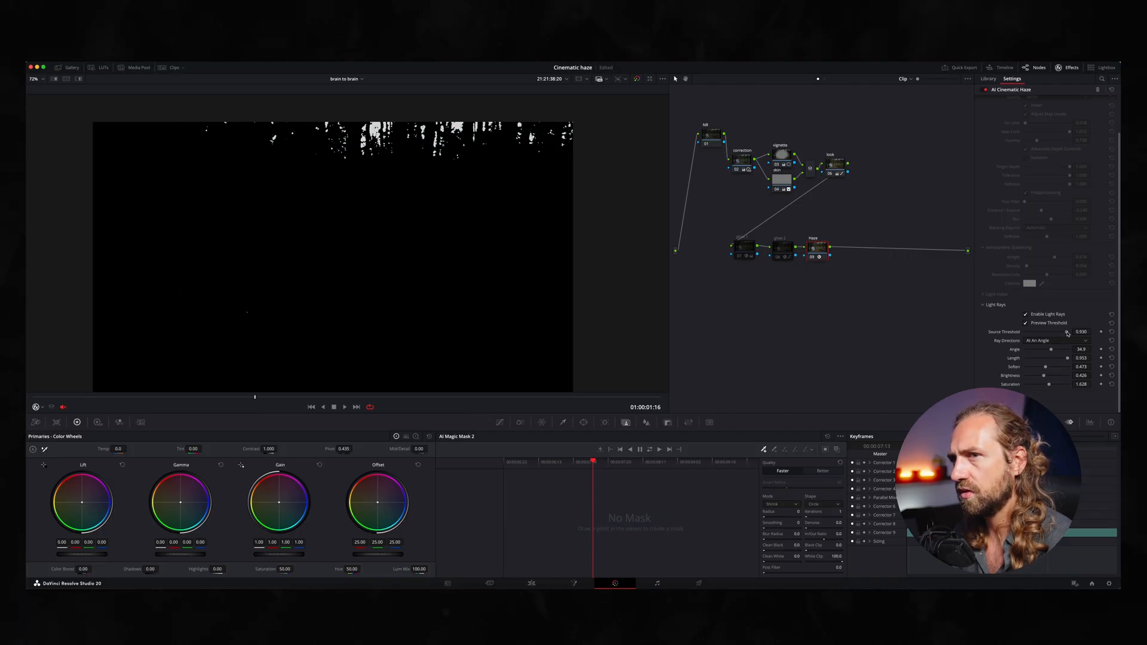
left_click(1038, 323)
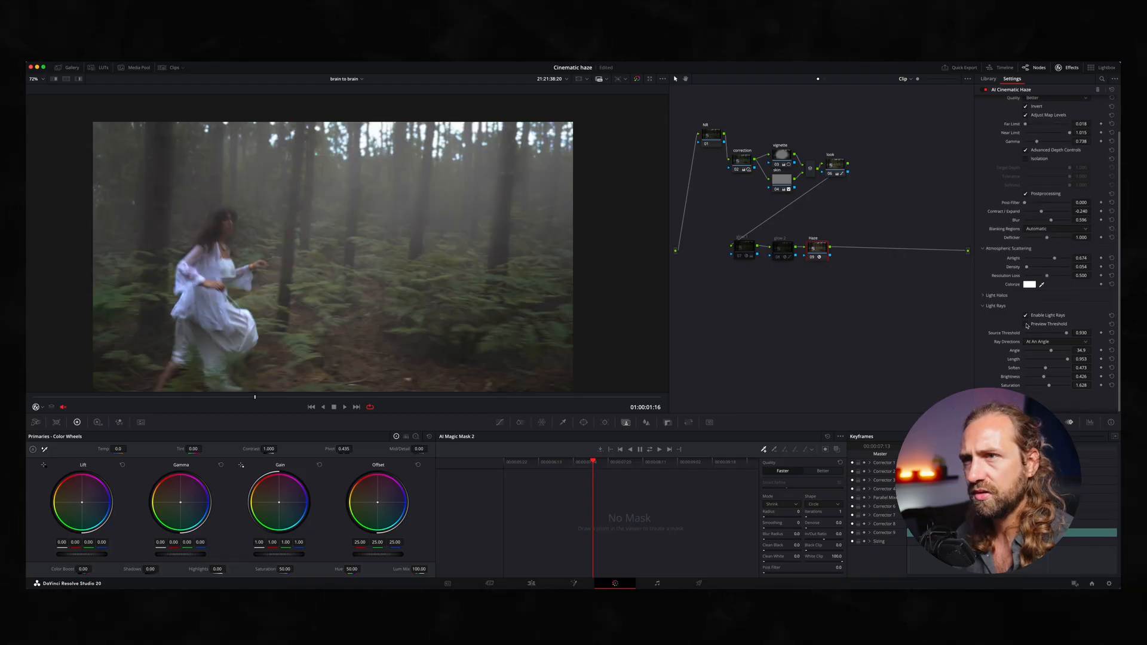
left_click(1027, 315)
left_click(1027, 315)
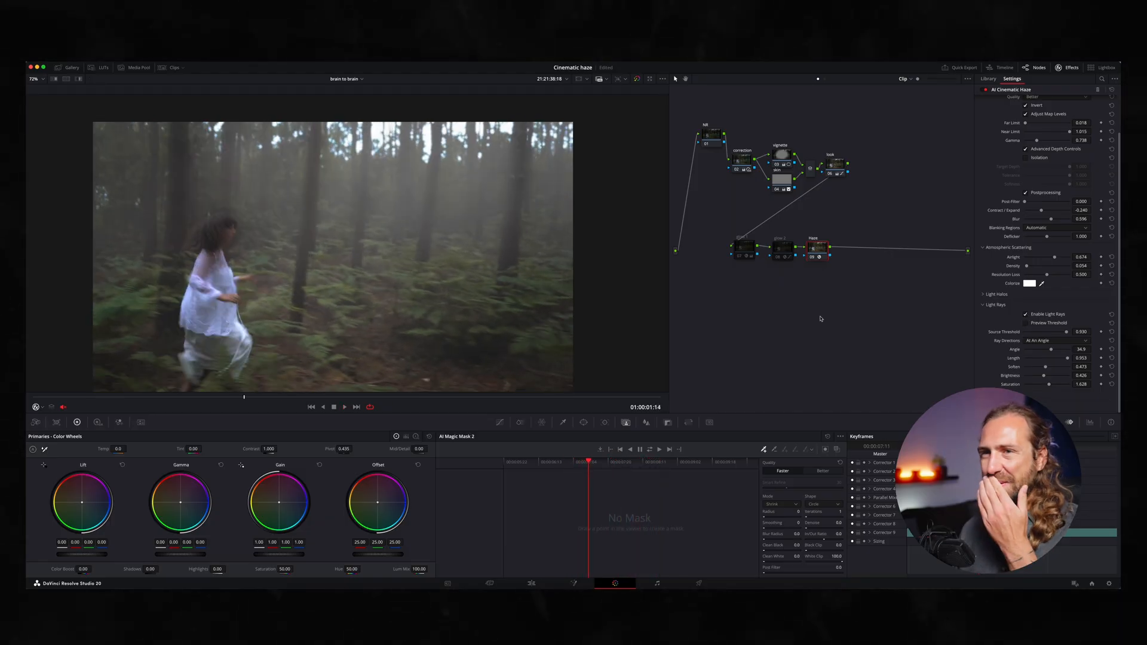
Fit the image to the viewer, try a depth map Far Limit of -0.217, and reset and readjust it using the depth map preview
scroll(347, 243, "up", 3)
key("shift+z")
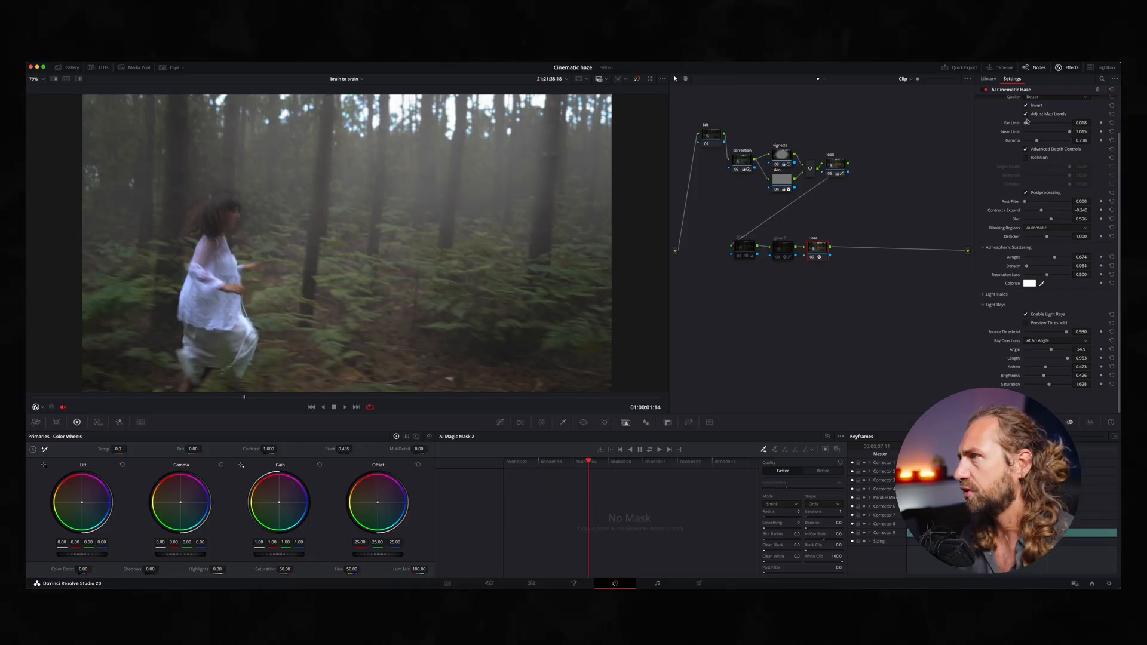
left_click_drag(1084, 123, 1079, 123)
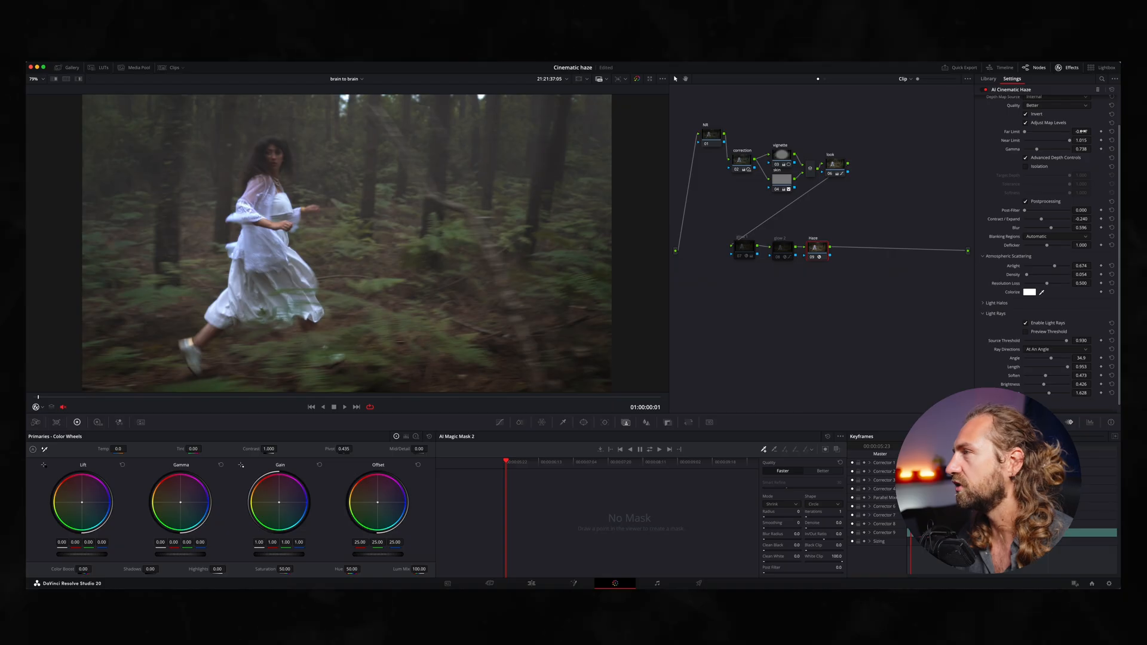
scroll(1034, 131, "up", 3)
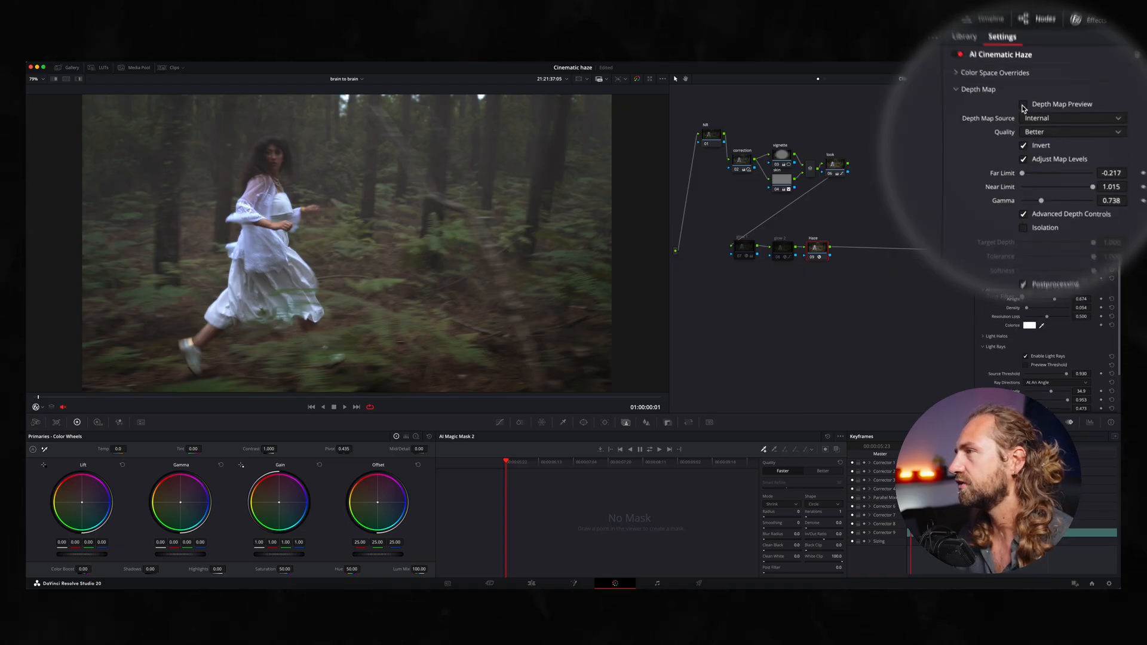
left_click(1025, 106)
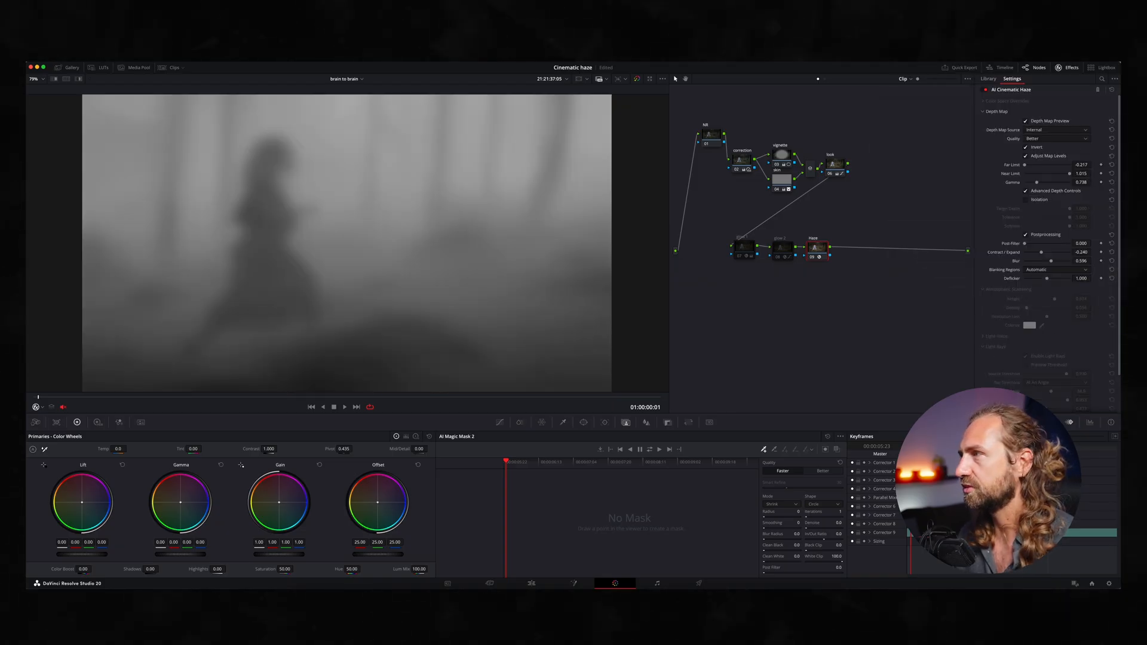
left_click(1112, 165)
left_click_drag(1087, 163, 1095, 165)
left_click(1026, 121)
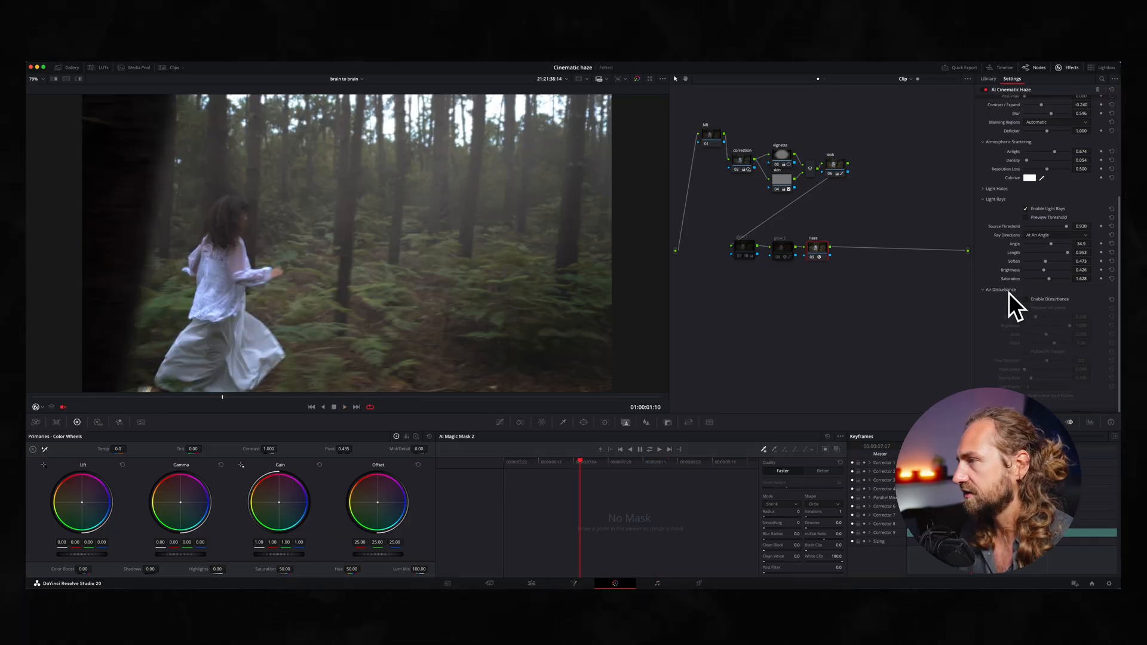
Enable air disturbance following the FX tracker, with Intensity about 0.705, Scale about 3.214, Flow Direction 90, Flow Speed 1 and Seethe Rate about 0.287
left_click(1026, 300)
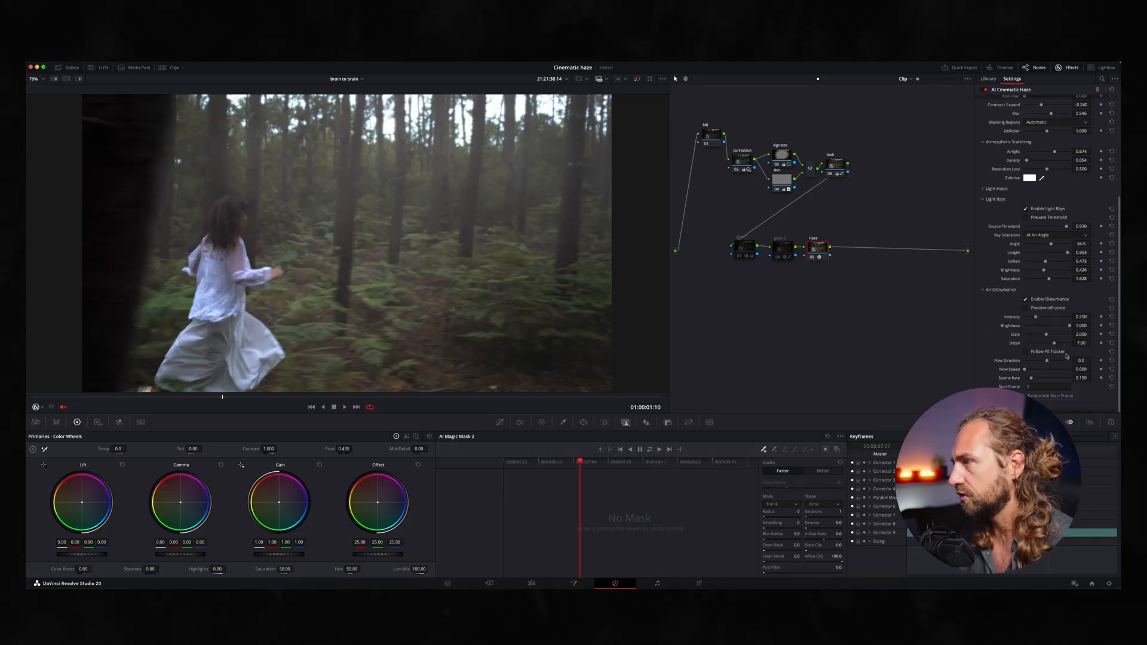
left_click(1025, 308)
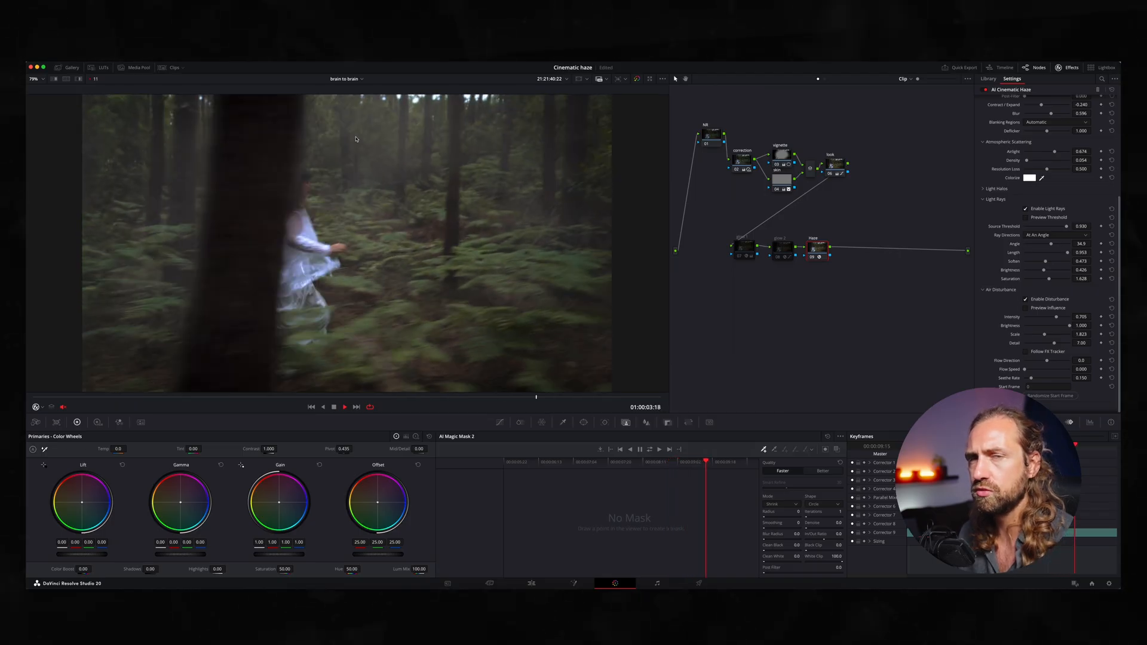
left_click(1026, 352)
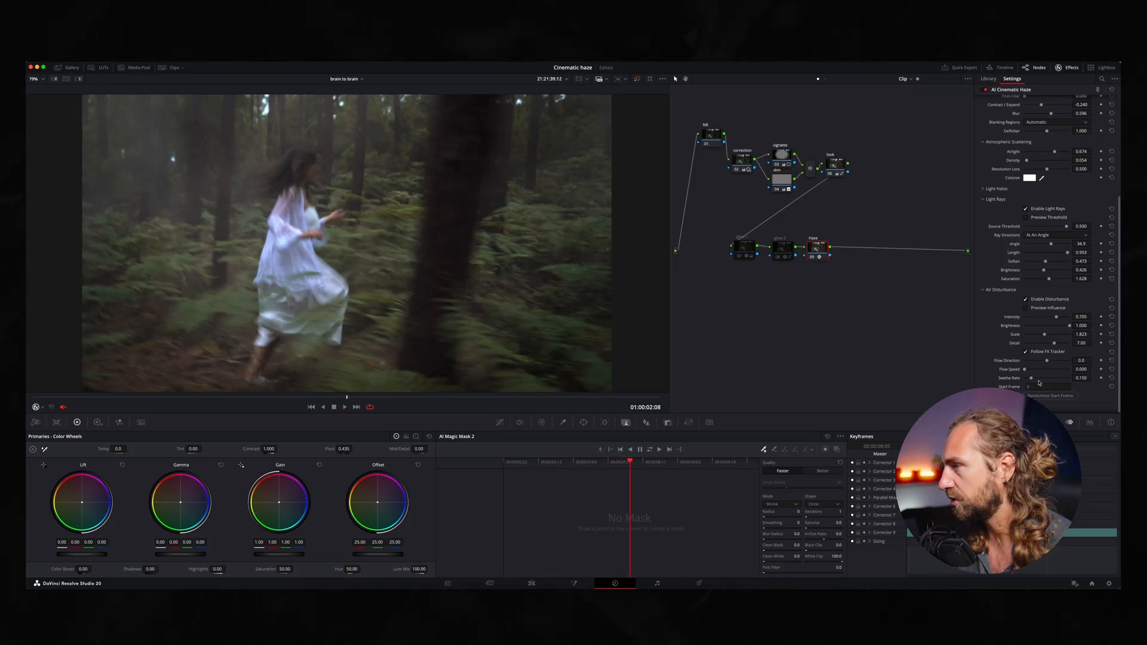
mouse_move(1028, 370)
left_mouse_down()
mouse_move(1044, 370)
mouse_move(1038, 379)
left_mouse_up()
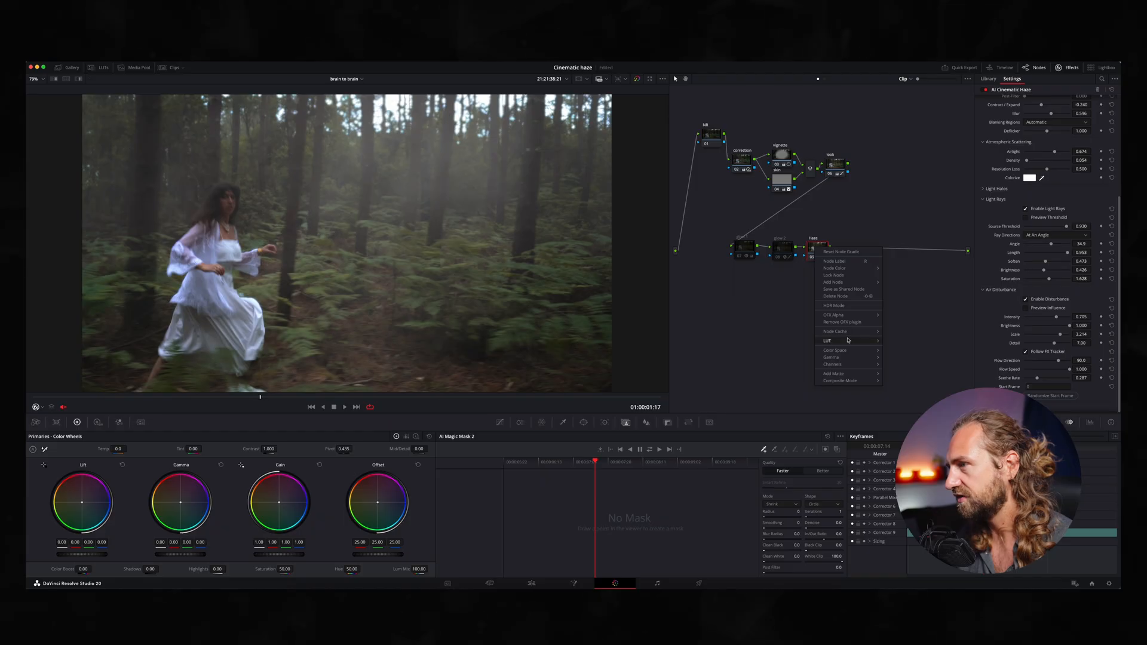
Turn on caching for the haze node, play the clip, and lower the air disturbance's Flow Speed to about 0.853
left_click(895, 338)
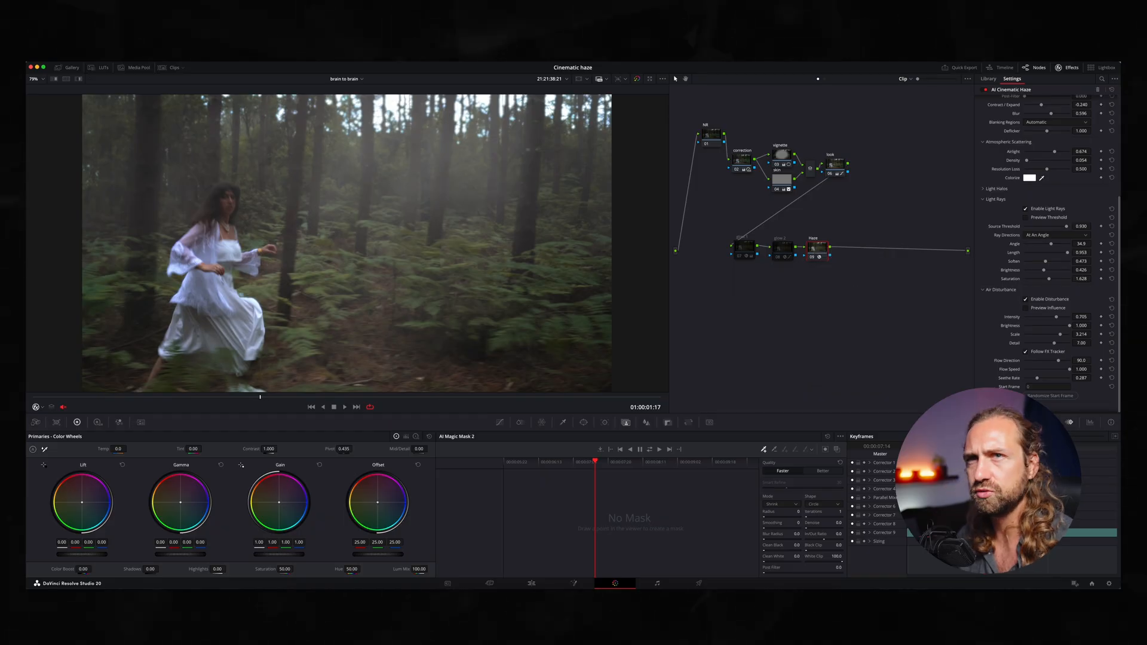
key("space")
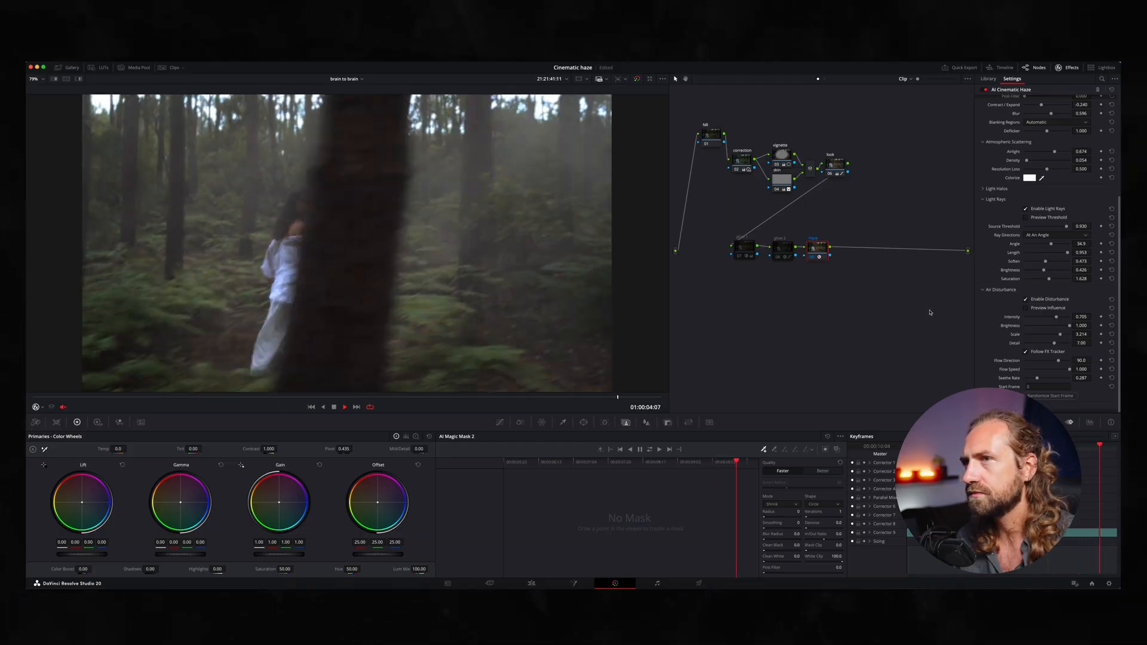
left_click_drag(1069, 369, 1069, 371)
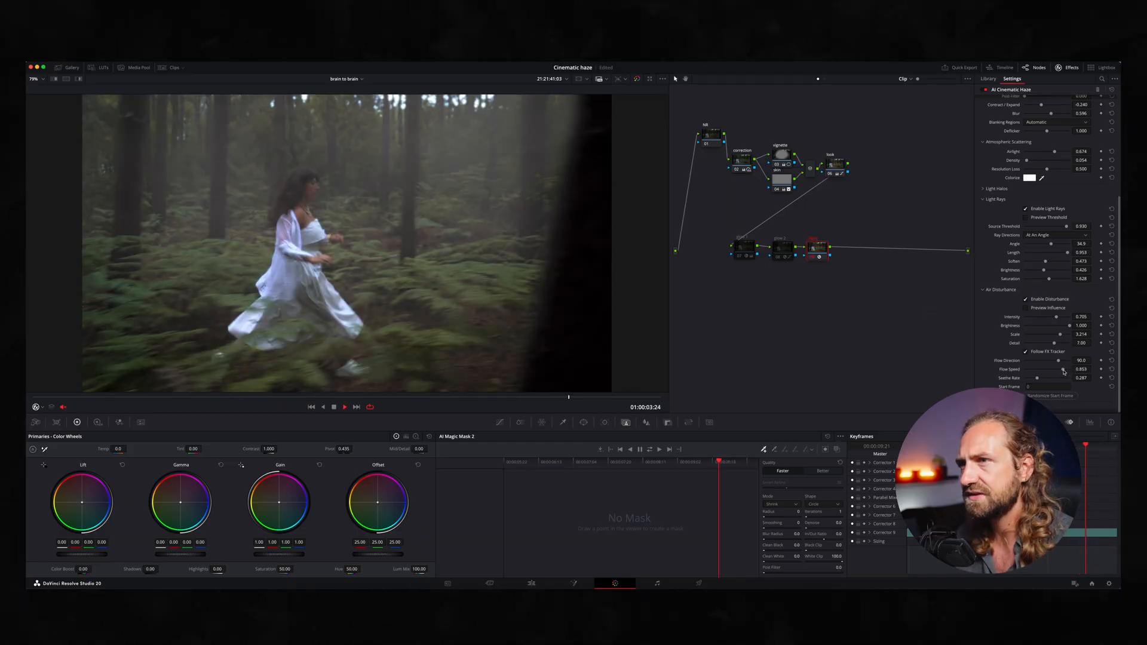